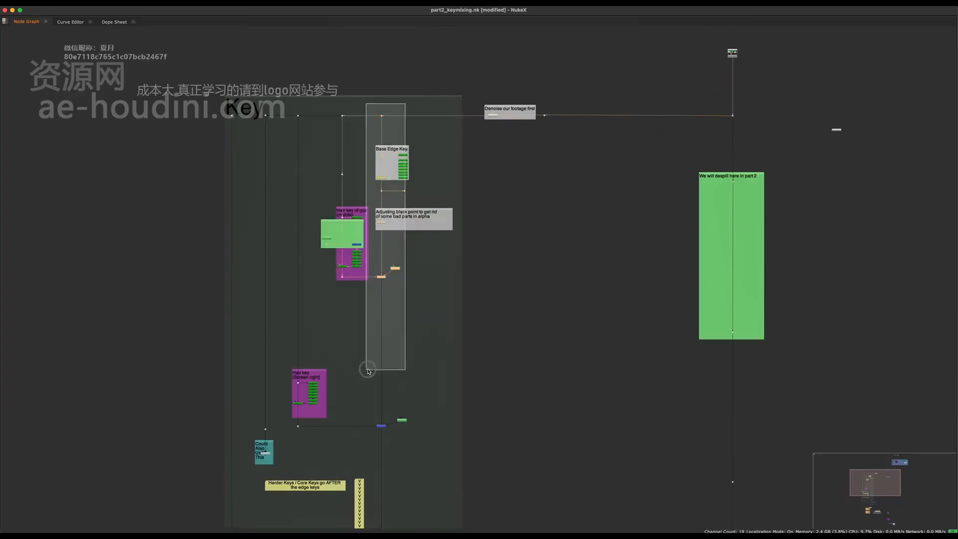
# Examine how the branches inside the Key backdrop split off from the denoised footage line
pyautogui.moveTo(368, 359); pyautogui.dragTo(370, 251, button='middle')
pyautogui.scroll(-5, 370, 251)
pyautogui.moveTo(410, 65); pyautogui.dragTo(373, 427)
pyautogui.scroll(5, 389, 140)
pyautogui.moveTo(410, 110); pyautogui.dragTo(419, 153, button='middle')
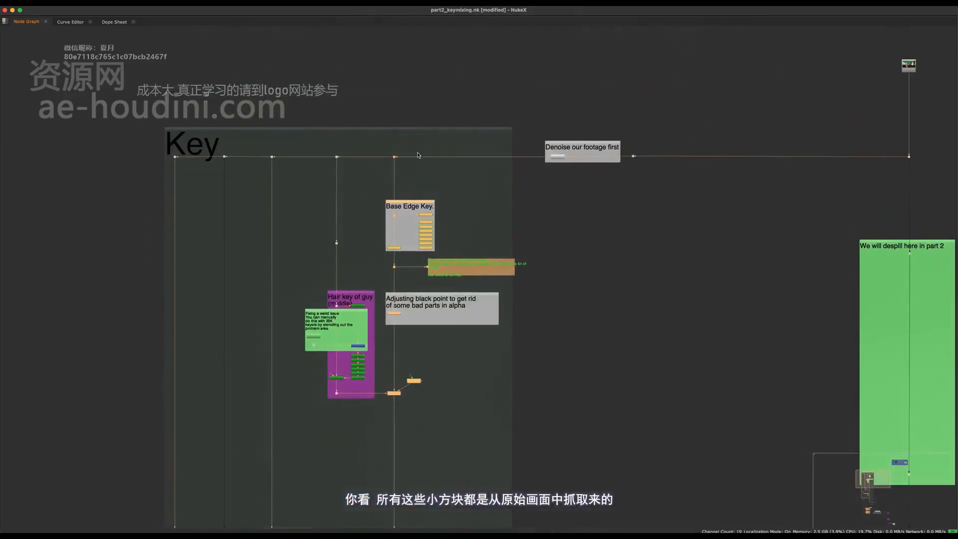
pyautogui.click(427, 144)
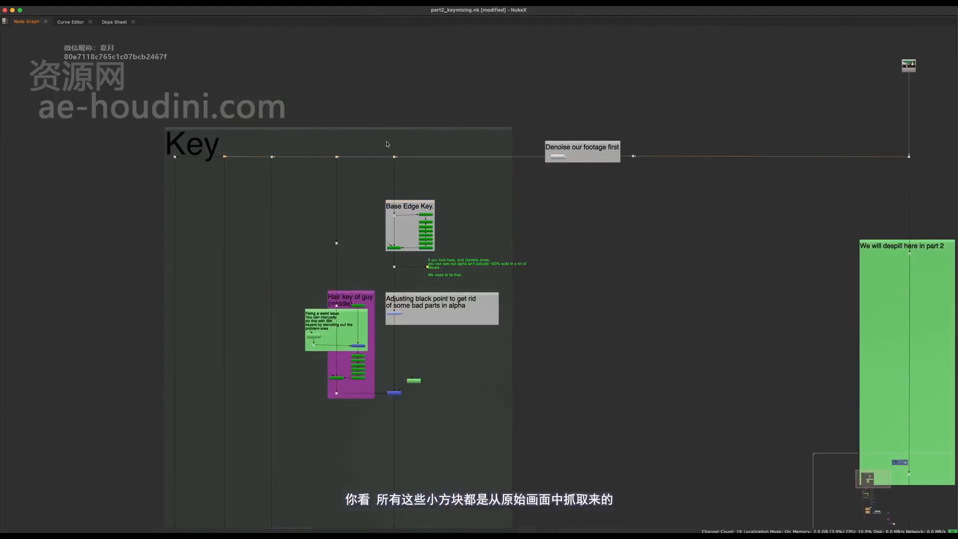
pyautogui.moveTo(356, 210); pyautogui.dragTo(332, 252)
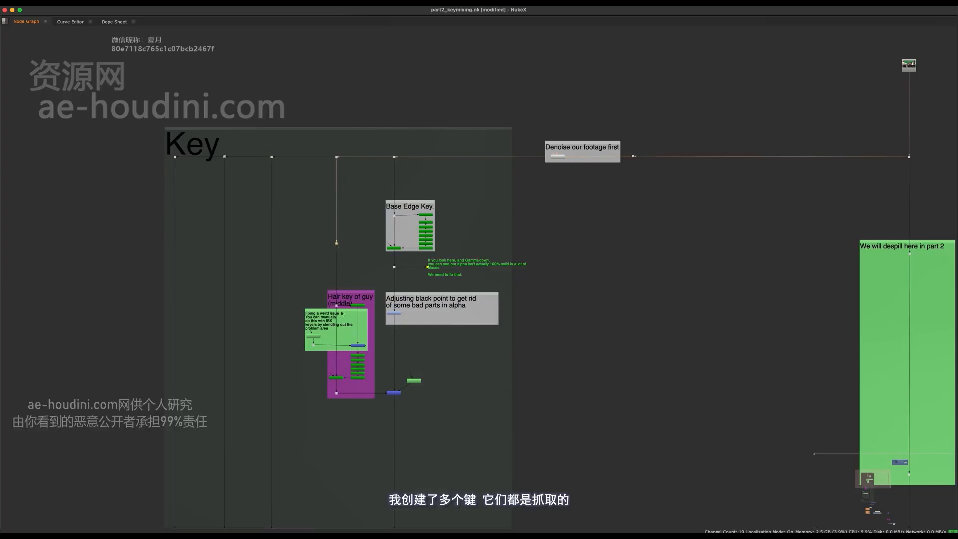
# Try to feed the key branches from separate pasted copies of the footage Read node, one above each of three branches
pyautogui.moveTo(900, 104); pyautogui.dragTo(833, 126, button='middle')
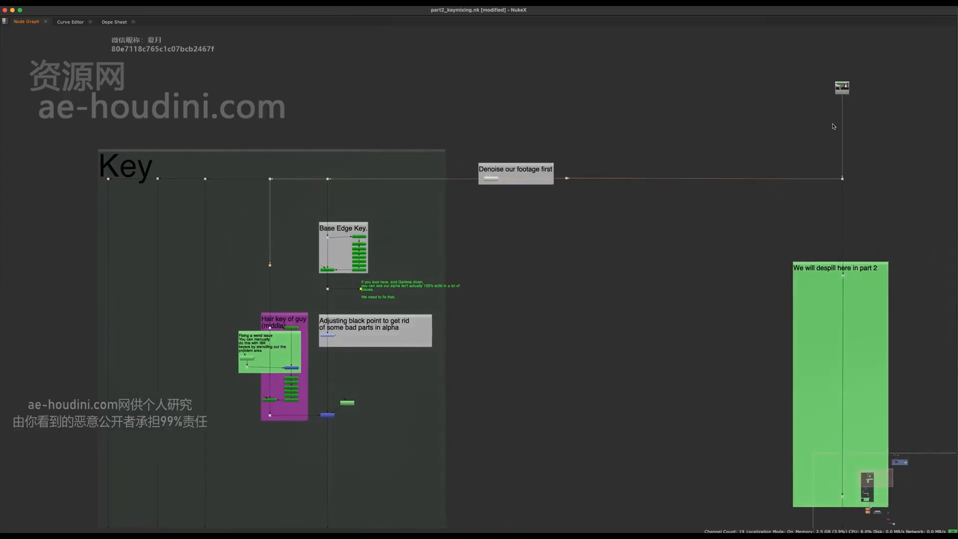
pyautogui.click(841, 95)
pyautogui.hotkey('ctrl', 'v')
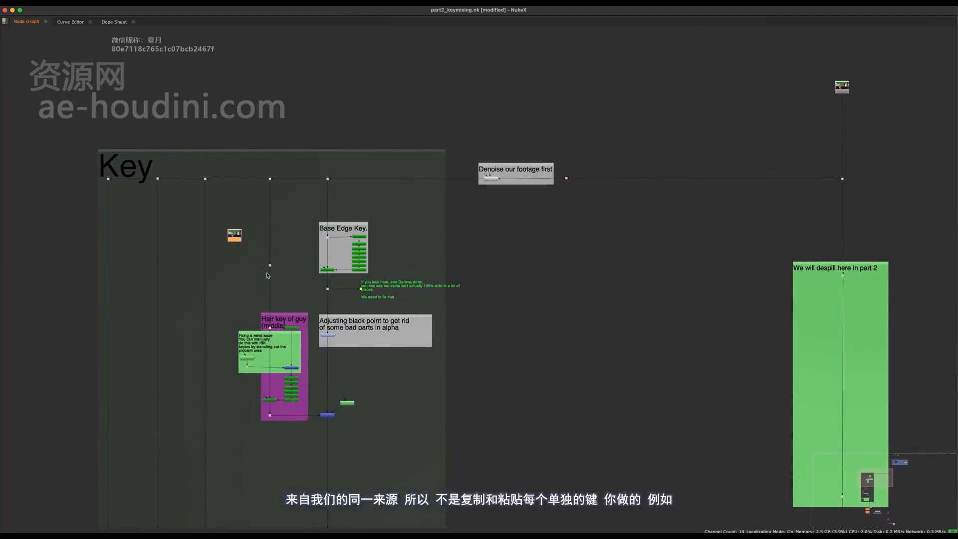
pyautogui.moveTo(233, 239); pyautogui.dragTo(267, 288)
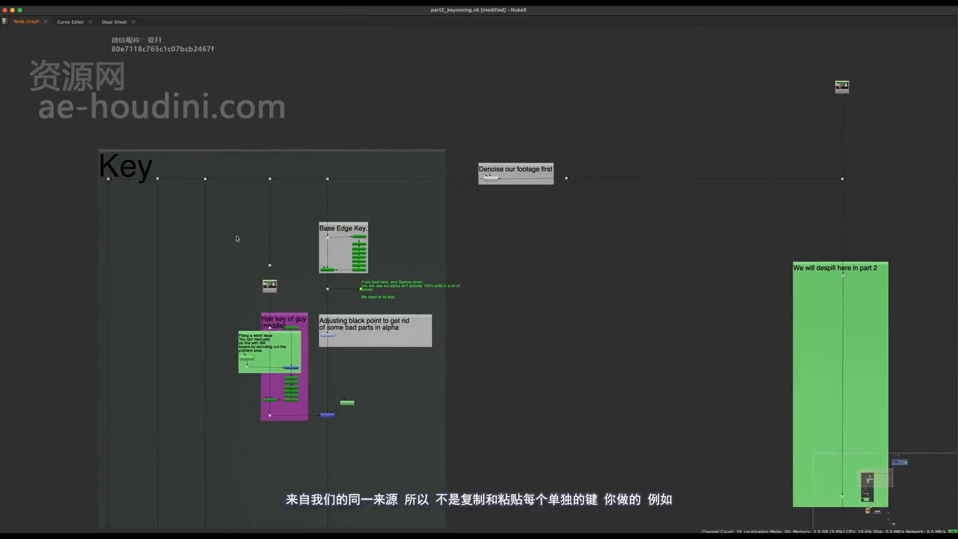
pyautogui.moveTo(238, 247); pyautogui.dragTo(204, 303)
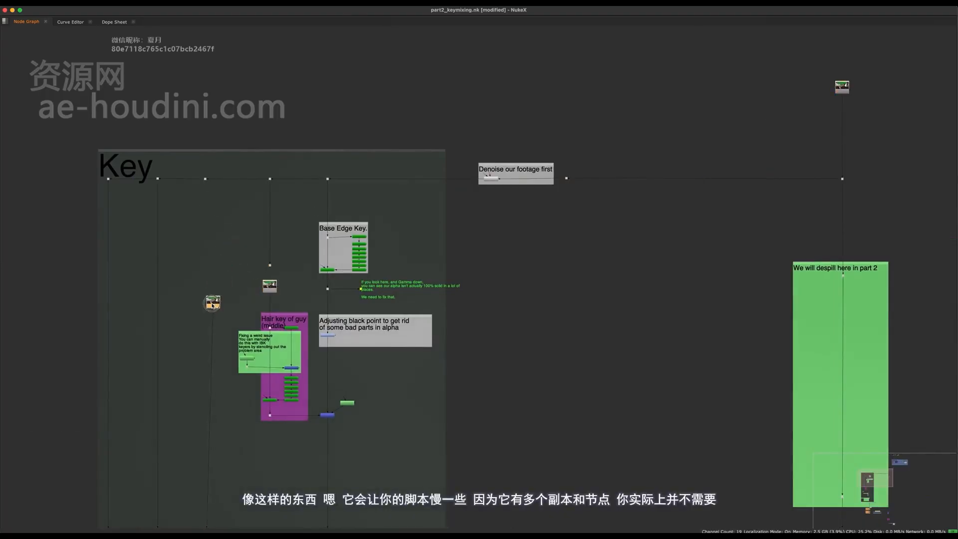
pyautogui.click(179, 239)
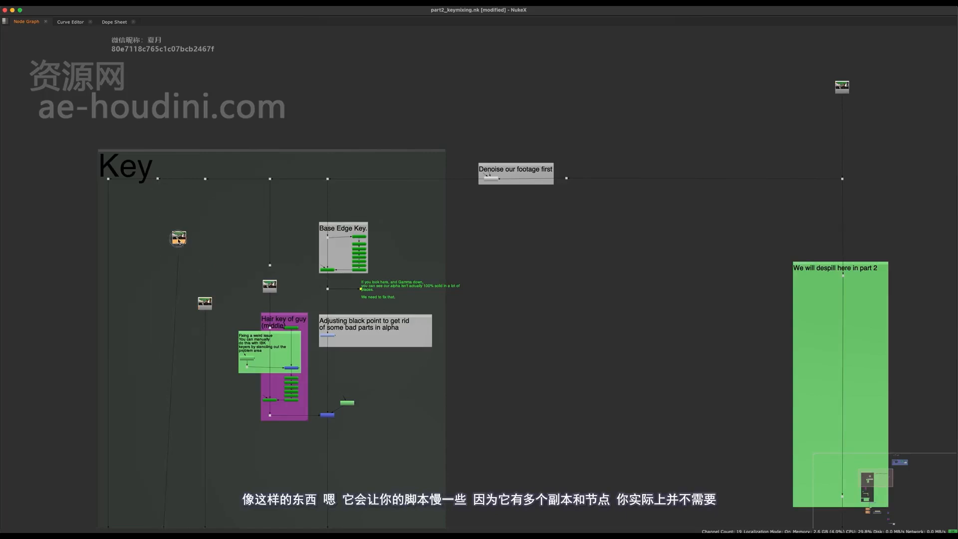
pyautogui.moveTo(180, 238); pyautogui.dragTo(157, 322)
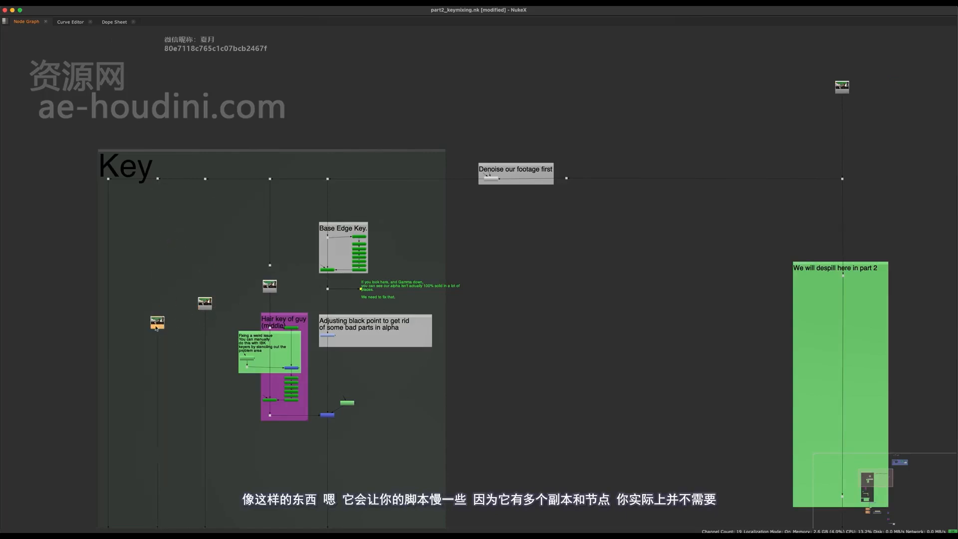
# Undo the placement and pasting of the duplicate Read nodes so the branches use the shared Dot line again
pyautogui.scroll(2, 193, 334)
pyautogui.hotkey('ctrl', 'z')
pyautogui.hotkey('ctrl', 'z')
pyautogui.hotkey('ctrl', 'z')
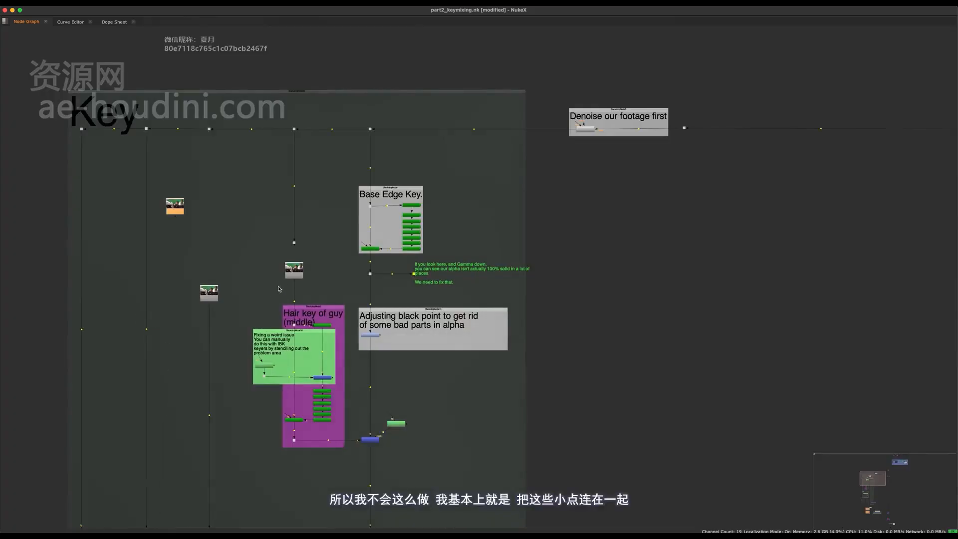
pyautogui.hotkey('ctrl', 'z')
pyautogui.hotkey('ctrl', 'z')
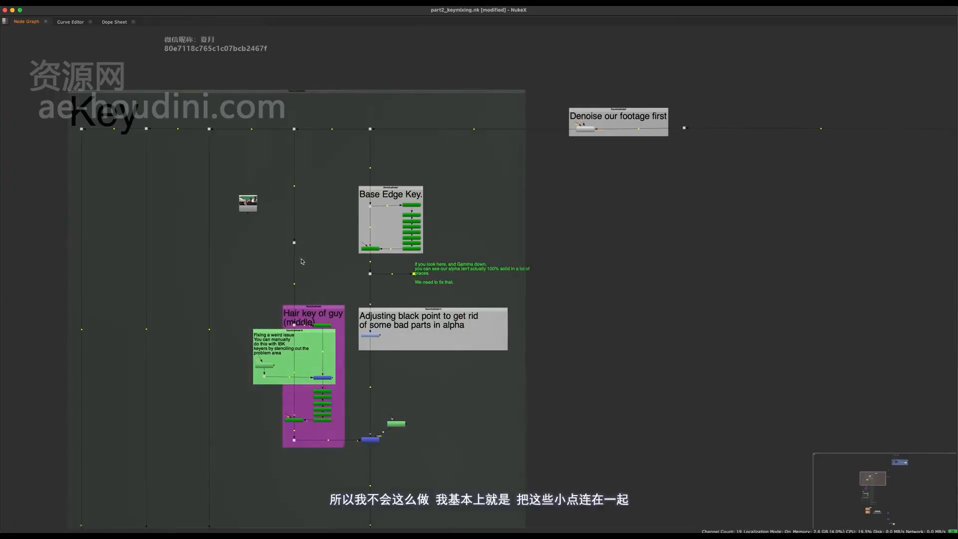
pyautogui.hotkey('ctrl', 'z')
pyautogui.hotkey('ctrl', 'z')
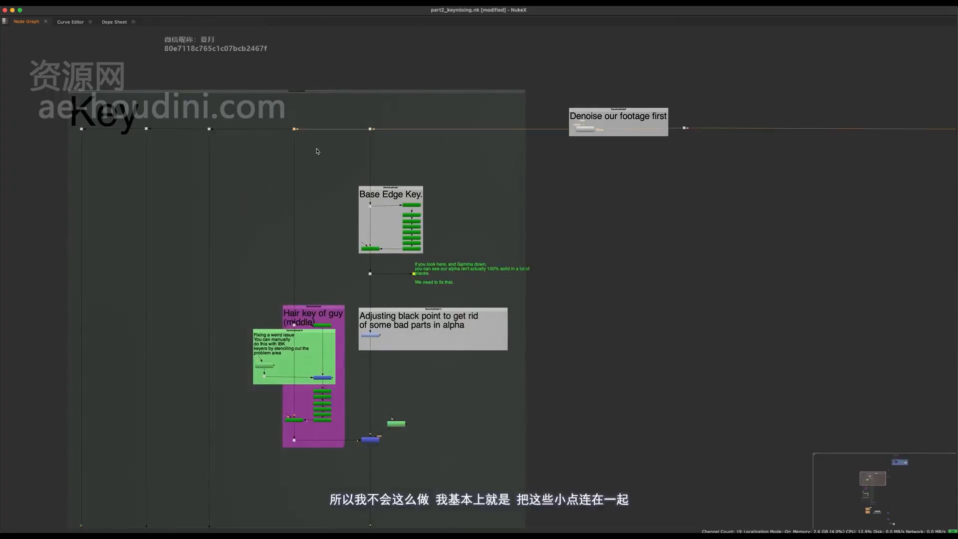
# Try to add a loose Dot node between the top Dots of the middle hair key and Base Edge Key branches
pyautogui.moveTo(345, 149); pyautogui.dragTo(332, 226, button='middle')
pyautogui.scroll(3, 340, 137)
pyautogui.click(332, 227)
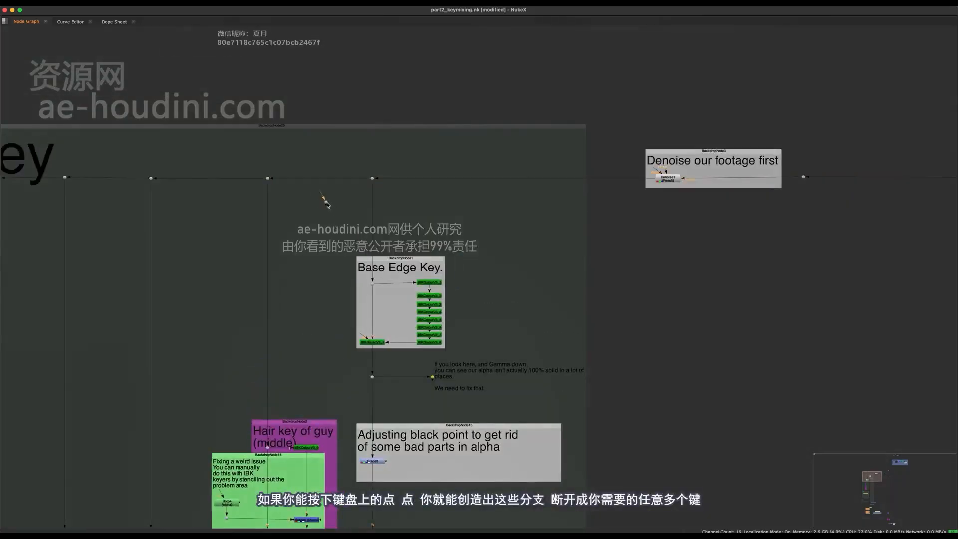
pyautogui.moveTo(330, 201); pyautogui.dragTo(328, 217)
pyautogui.press('super+z')
# Examine the Dots on the shared footage line and the Base Edge Key branch as the first soft key
pyautogui.moveTo(293, 195); pyautogui.dragTo(321, 214, button='middle')
pyautogui.moveTo(330, 173); pyautogui.dragTo(248, 237)
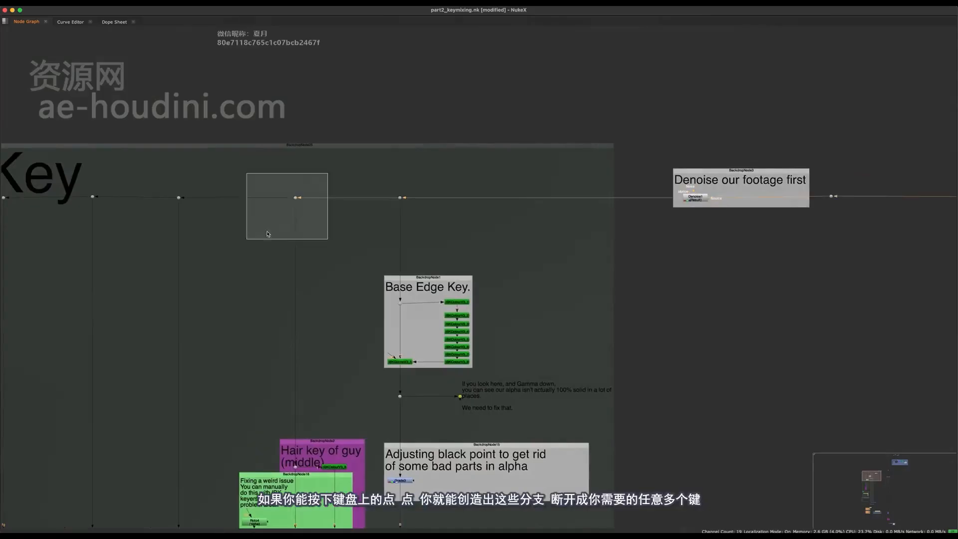
pyautogui.moveTo(326, 206); pyautogui.dragTo(460, 126, button='middle')
pyautogui.scroll(-4, 333, 164)
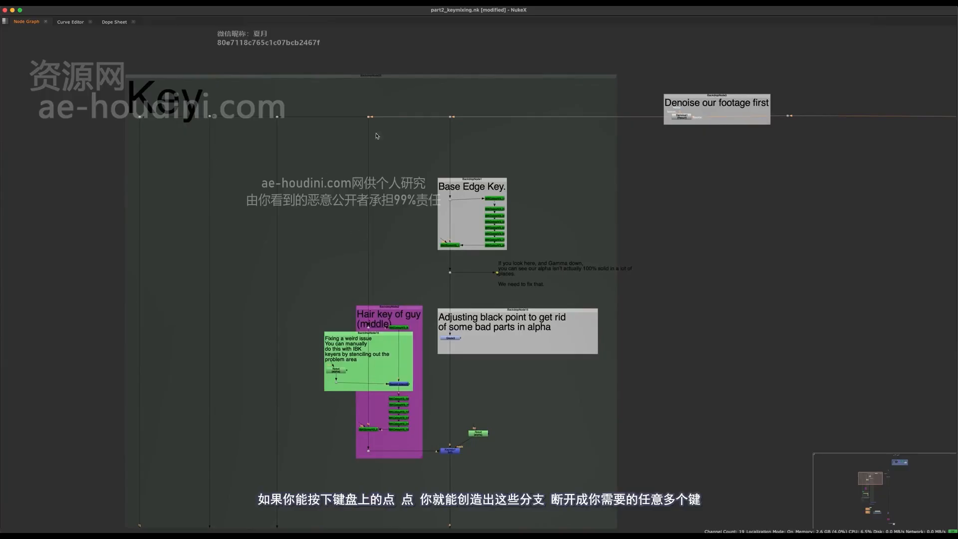
pyautogui.moveTo(376, 135); pyautogui.dragTo(279, 146, button='middle')
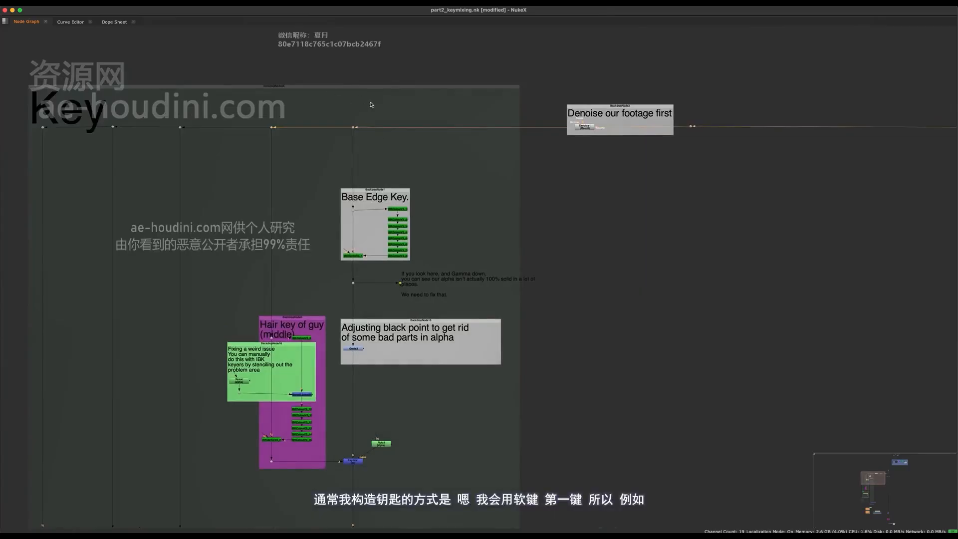
pyautogui.moveTo(400, 96); pyautogui.dragTo(345, 267)
pyautogui.moveTo(437, 113); pyautogui.dragTo(324, 285)
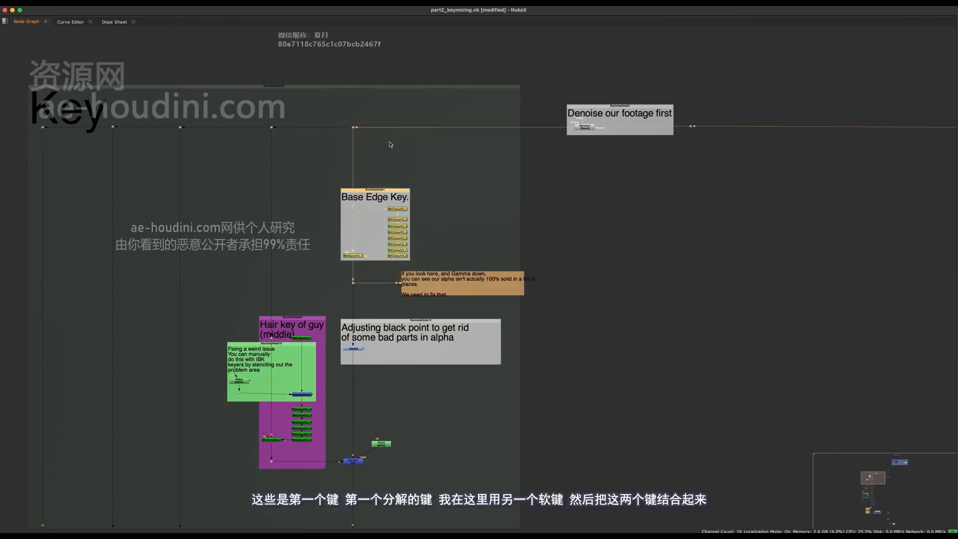
pyautogui.moveTo(311, 123); pyautogui.dragTo(347, 109, button='middle')
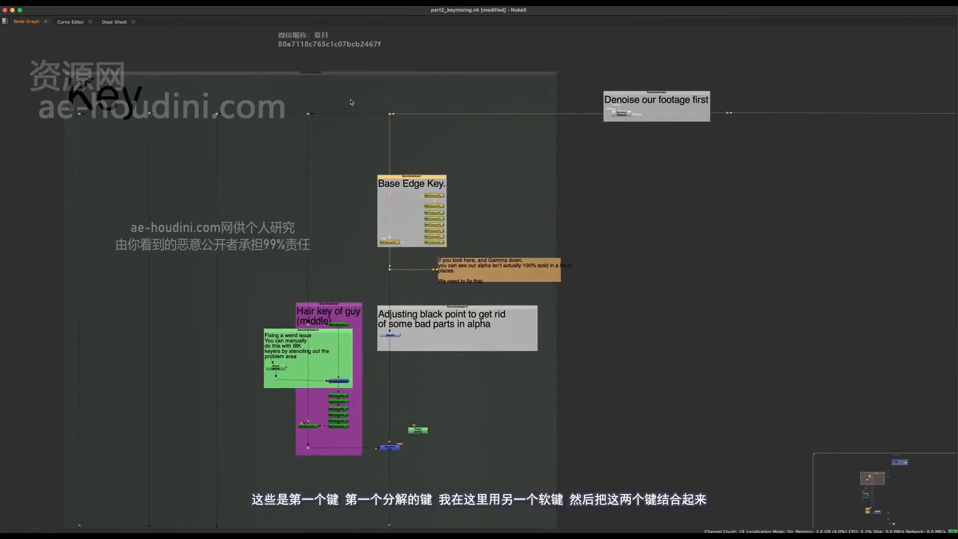
# Examine the "Hair key of guy (middle)" branch and the masked Keymix that combines it with the base edge key
pyautogui.moveTo(367, 91); pyautogui.dragTo(294, 135)
pyautogui.moveTo(370, 282); pyautogui.dragTo(244, 494)
pyautogui.moveTo(369, 462); pyautogui.dragTo(435, 418)
pyautogui.moveTo(511, 188); pyautogui.dragTo(376, 302)
pyautogui.moveTo(464, 269); pyautogui.dragTo(469, 213, button='middle')
pyautogui.moveTo(491, 319); pyautogui.dragTo(380, 398)
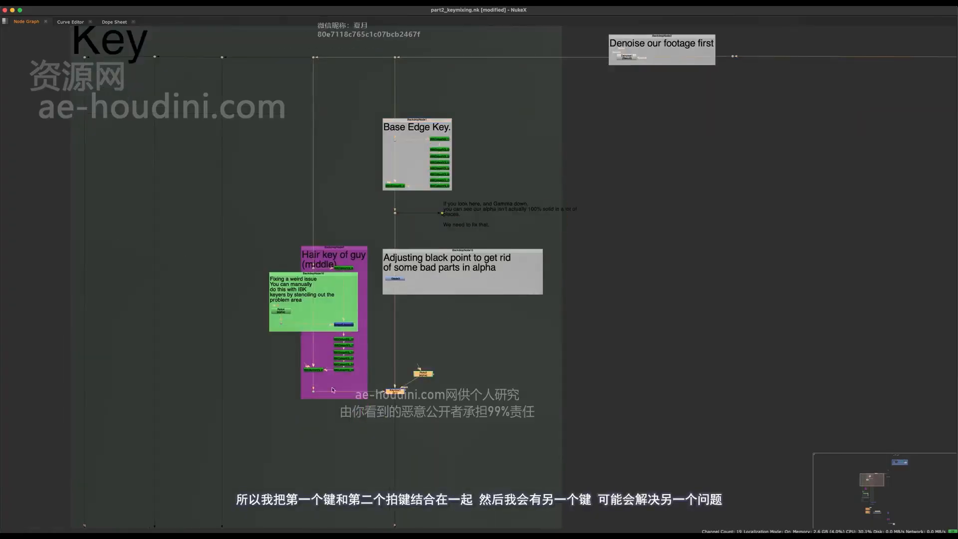
# Examine the "Hair key (Screen right)" branch and the Keymix and Roto that merge it into the main key
pyautogui.scroll(-3, 335, 220)
pyautogui.moveTo(330, 206); pyautogui.dragTo(342, 152, button='middle')
pyautogui.scroll(-2, 342, 152)
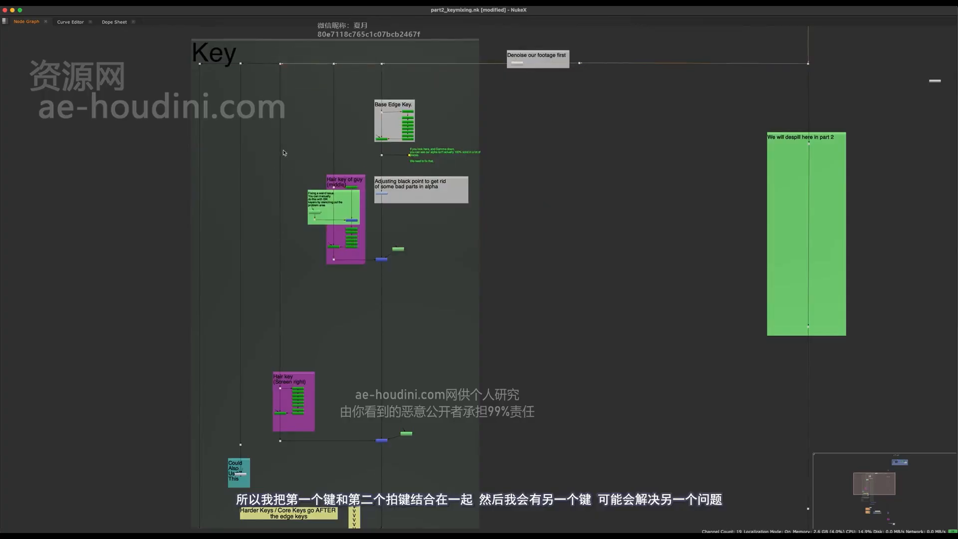
pyautogui.moveTo(359, 160); pyautogui.dragTo(334, 242, button='middle')
pyautogui.moveTo(291, 441); pyautogui.dragTo(299, 284, button='middle')
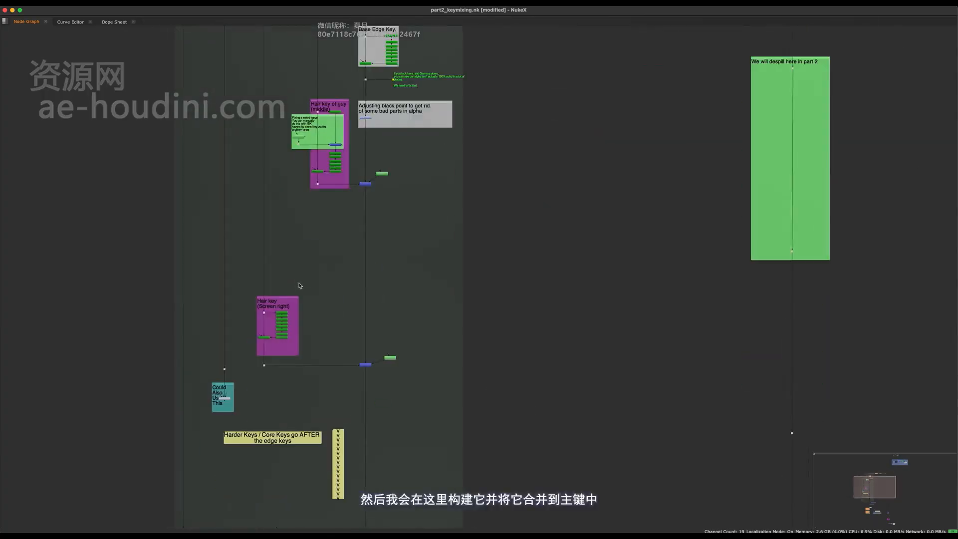
pyautogui.moveTo(314, 261); pyautogui.dragTo(245, 403)
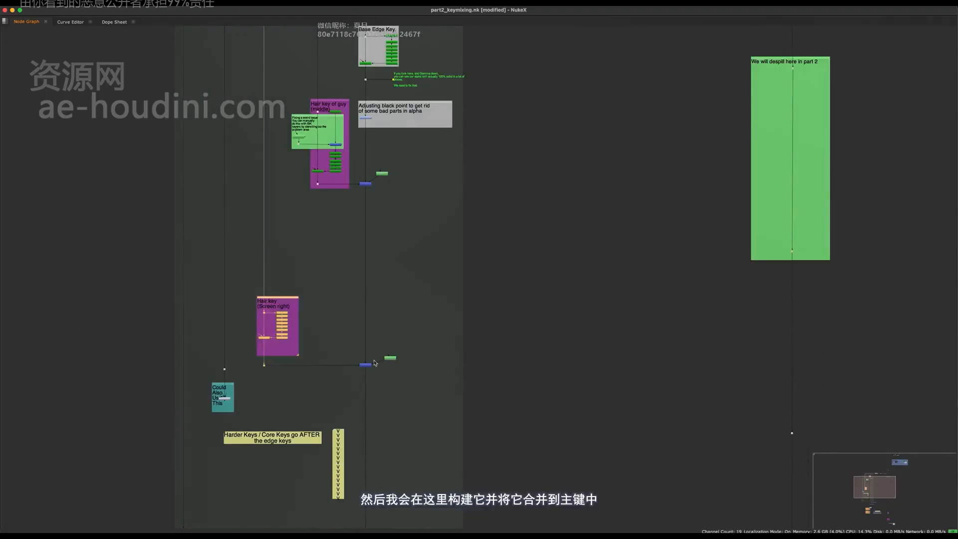
pyautogui.moveTo(421, 340); pyautogui.dragTo(348, 384)
pyautogui.scroll(-3, 377, 326)
pyautogui.moveTo(385, 208); pyautogui.dragTo(380, 244, button='middle')
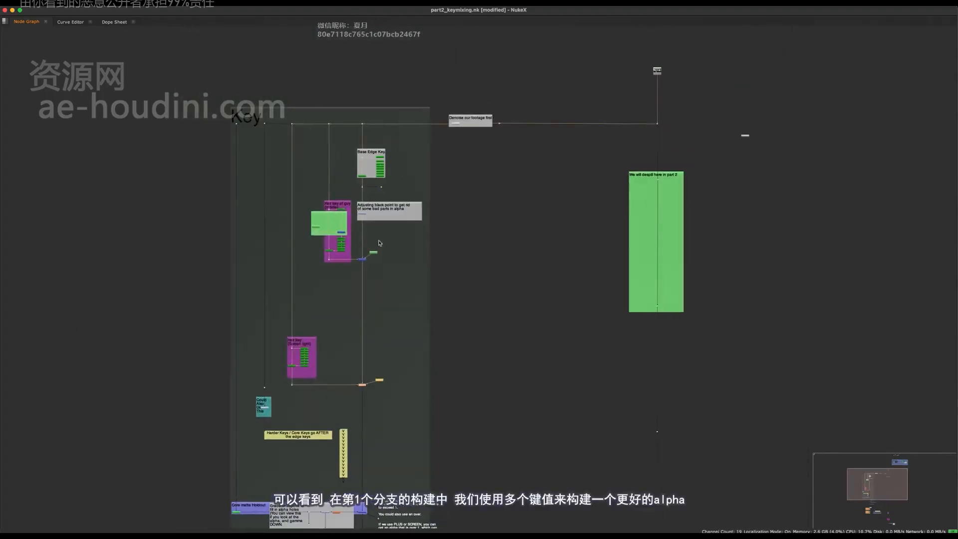
# Trace the main B pipe from the Base Edge Key down through the Keymix nodes, inspecting the inputs of Keymix1
pyautogui.scroll(4, 361, 149)
pyautogui.moveTo(360, 149); pyautogui.dragTo(374, 115, button='middle')
pyautogui.click(385, 91)
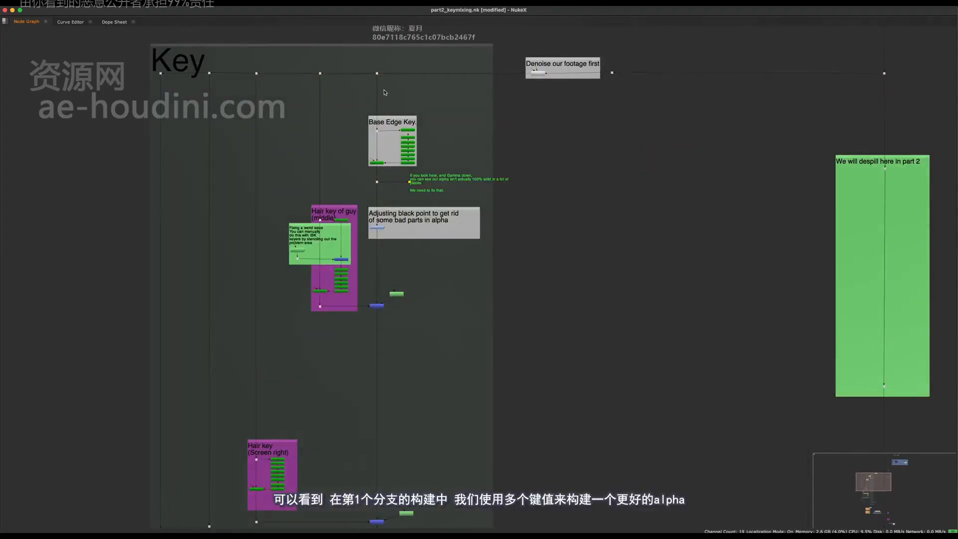
pyautogui.scroll(-2, 386, 67)
pyautogui.moveTo(386, 67); pyautogui.dragTo(392, 56, button='middle')
pyautogui.moveTo(393, 55); pyautogui.dragTo(371, 456)
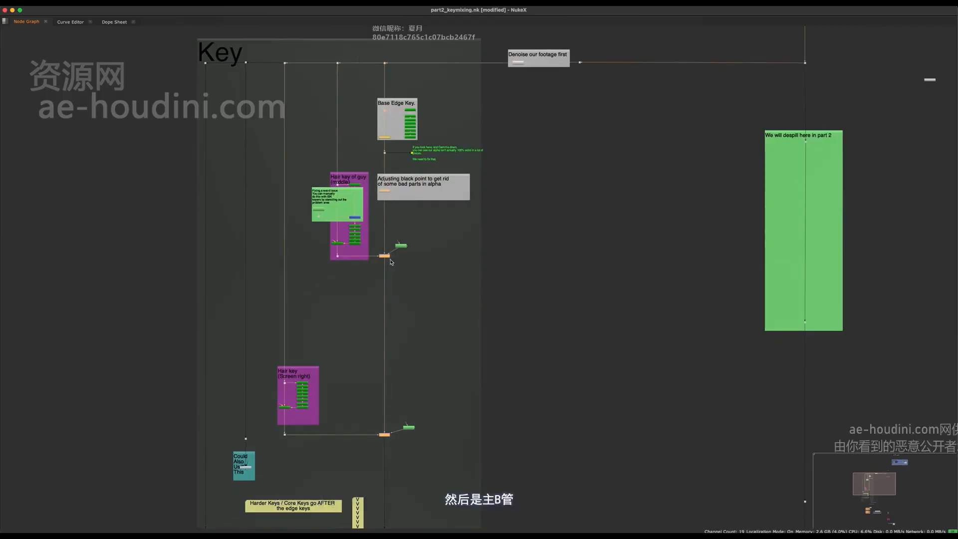
pyautogui.scroll(10, 388, 209)
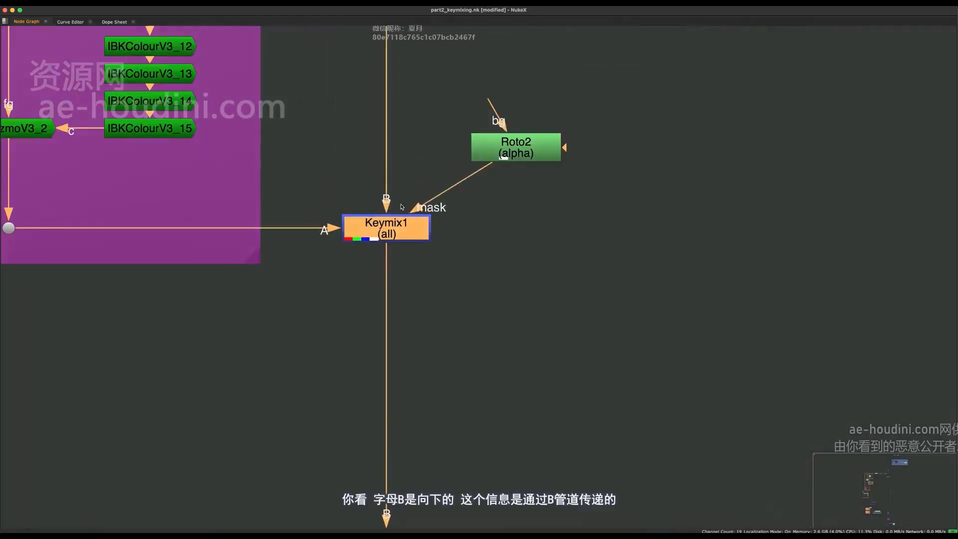
pyautogui.scroll(-10, 390, 212)
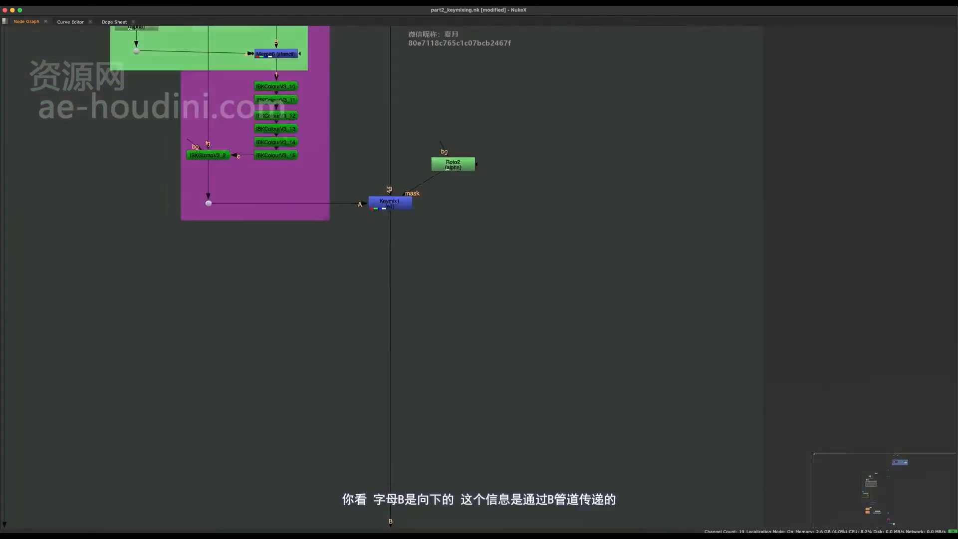
# Follow the main pipe from Keymix1 down to Keymix2 and inspect the latter's A, B and mask inputs
pyautogui.moveTo(395, 103); pyautogui.dragTo(365, 355)
pyautogui.scroll(1, 388, 294)
pyautogui.scroll(8, 379, 345)
pyautogui.moveTo(378, 345); pyautogui.dragTo(378, 216, button='middle')
pyautogui.moveTo(372, 328); pyautogui.dragTo(368, 229, button='middle')
pyautogui.scroll(-4, 368, 229)
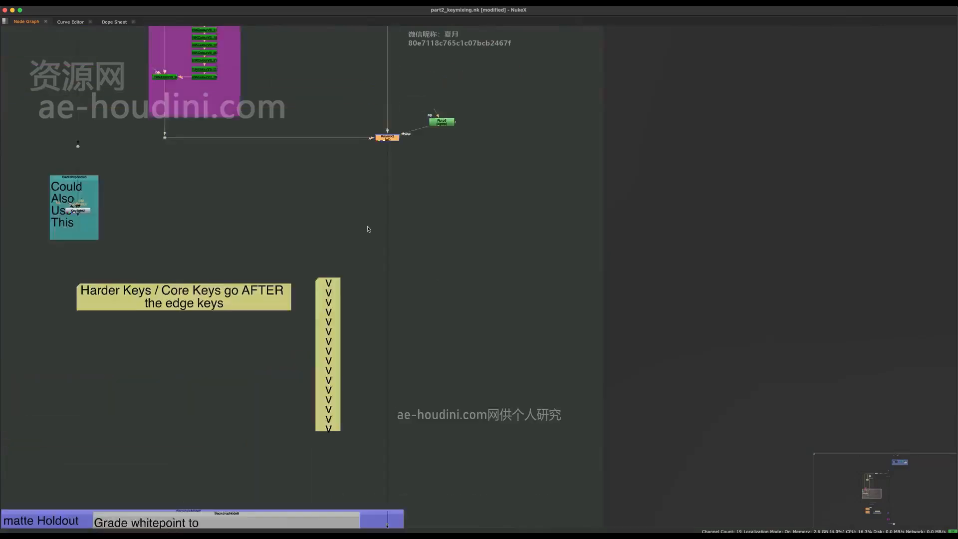
pyautogui.moveTo(362, 293); pyautogui.dragTo(372, 341, button='middle')
pyautogui.scroll(4, 397, 138)
pyautogui.scroll(5, 417, 210)
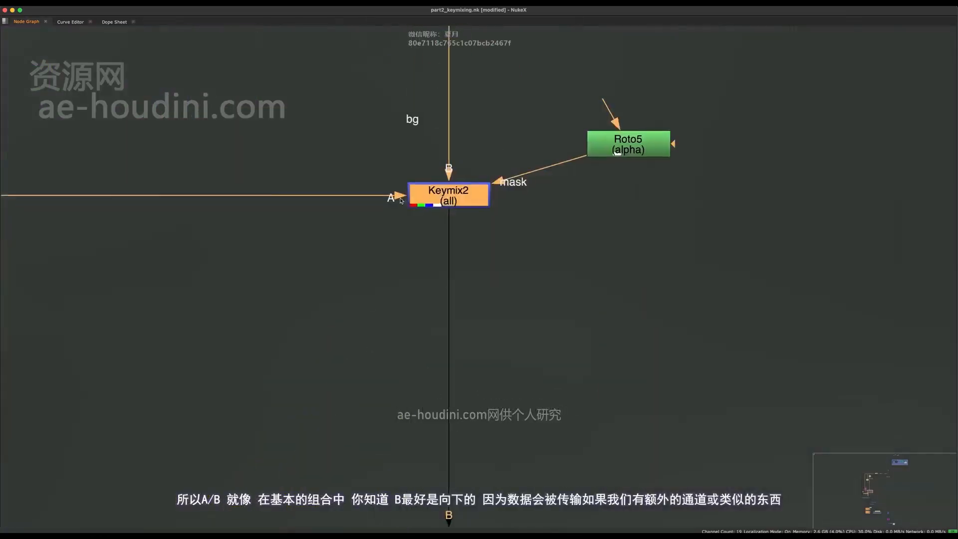
pyautogui.click(340, 214)
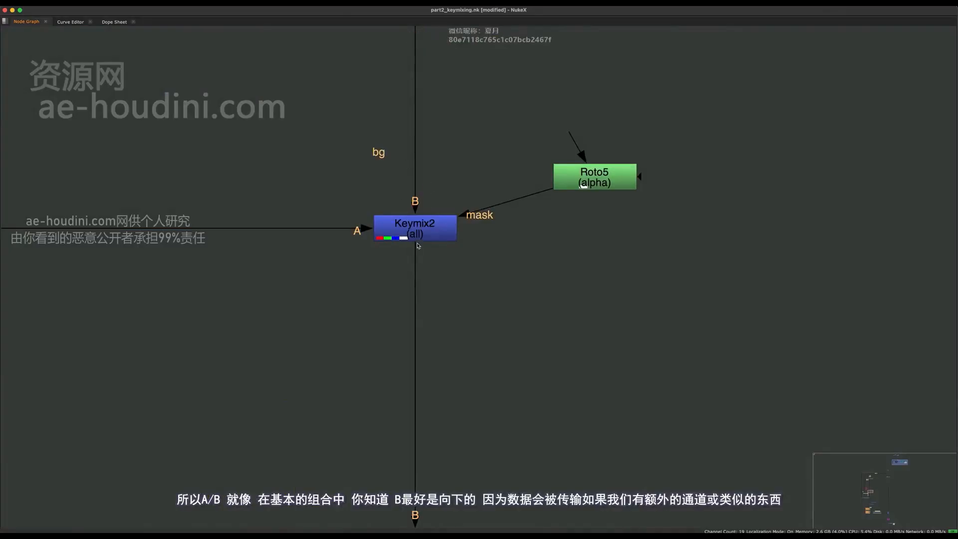
pyautogui.scroll(-3, 399, 309)
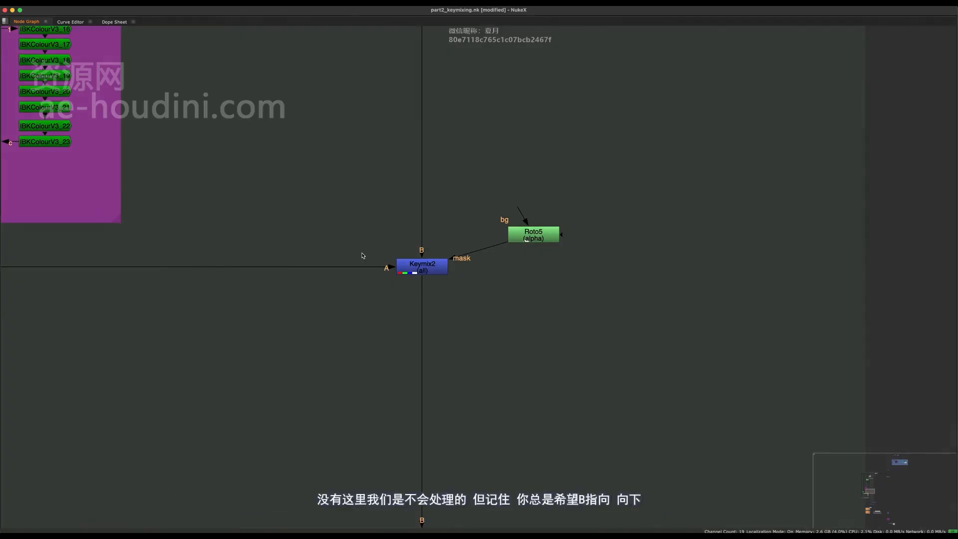
pyautogui.click(414, 266)
pyautogui.scroll(4, 389, 266)
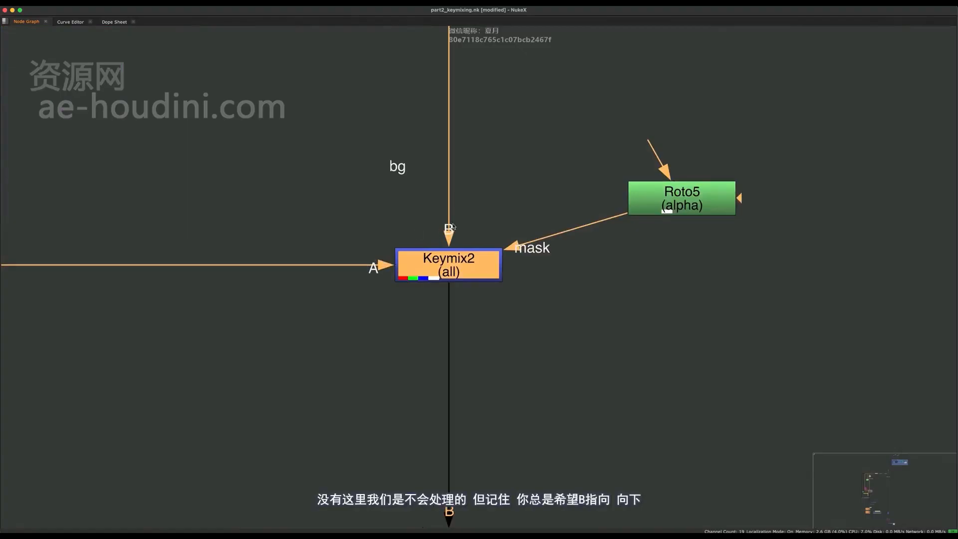
# Return to the Base Edge Key group and inspect its IBKColour stack and IBKGizmo node
pyautogui.scroll(-5, 456, 164)
pyautogui.scroll(-8, 428, 239)
pyautogui.moveTo(469, 105); pyautogui.dragTo(460, 233, button='middle')
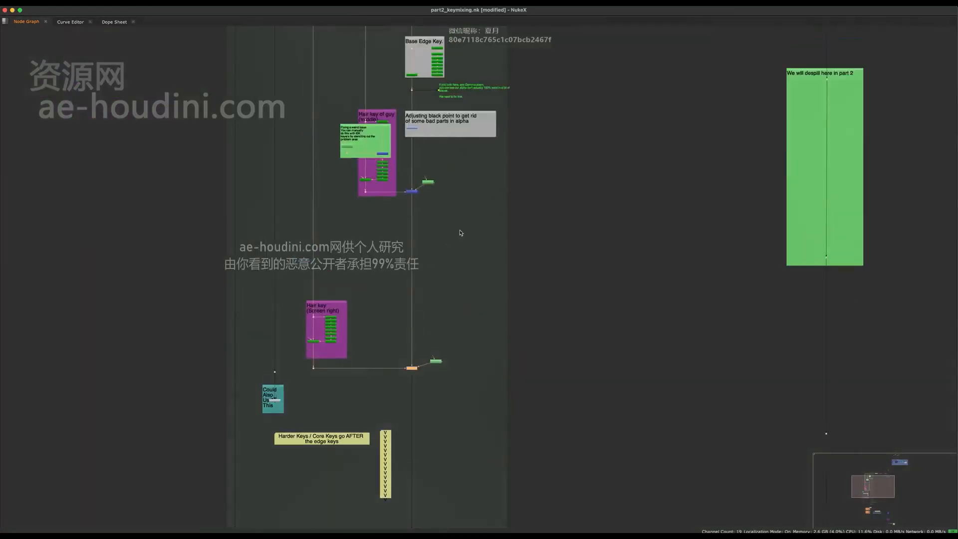
pyautogui.click(459, 229)
pyautogui.moveTo(464, 187); pyautogui.dragTo(408, 340, button='middle')
pyautogui.scroll(6, 464, 239)
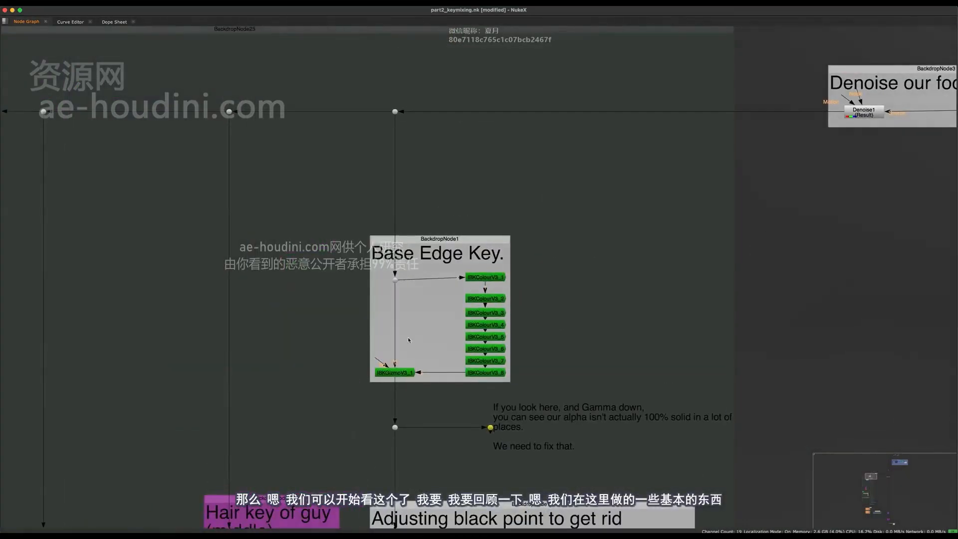
pyautogui.moveTo(331, 400); pyautogui.dragTo(392, 371)
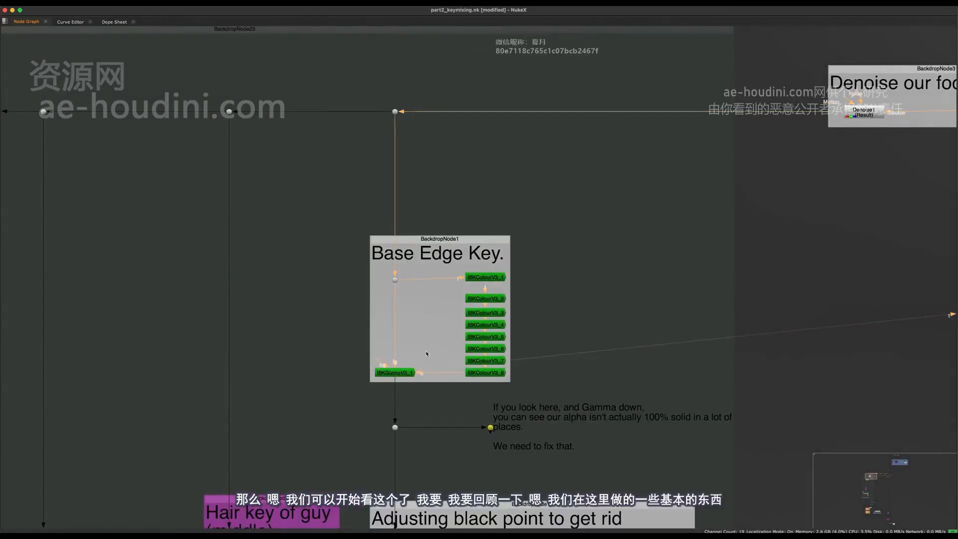
# View the dot feeding the Base Edge Key and IBKColourV3_1, examining its matte edge around the middle man's hair
pyautogui.press('space')
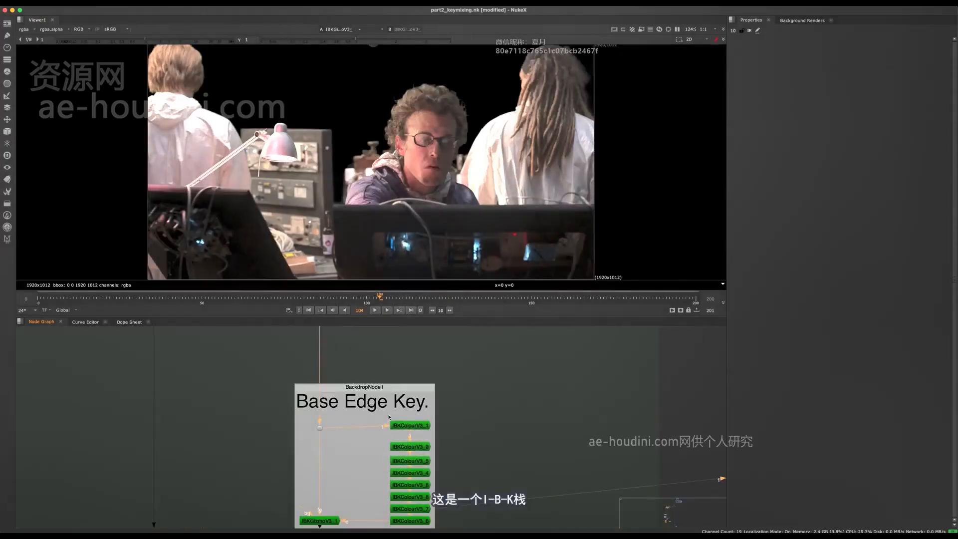
pyautogui.moveTo(388, 417); pyautogui.dragTo(398, 366, button='middle')
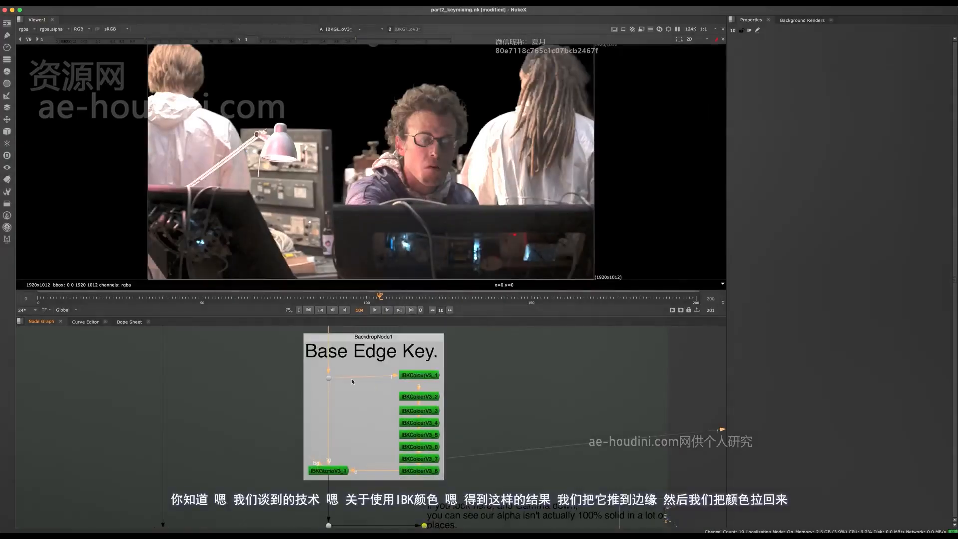
pyautogui.click(328, 378)
pyautogui.press('1')
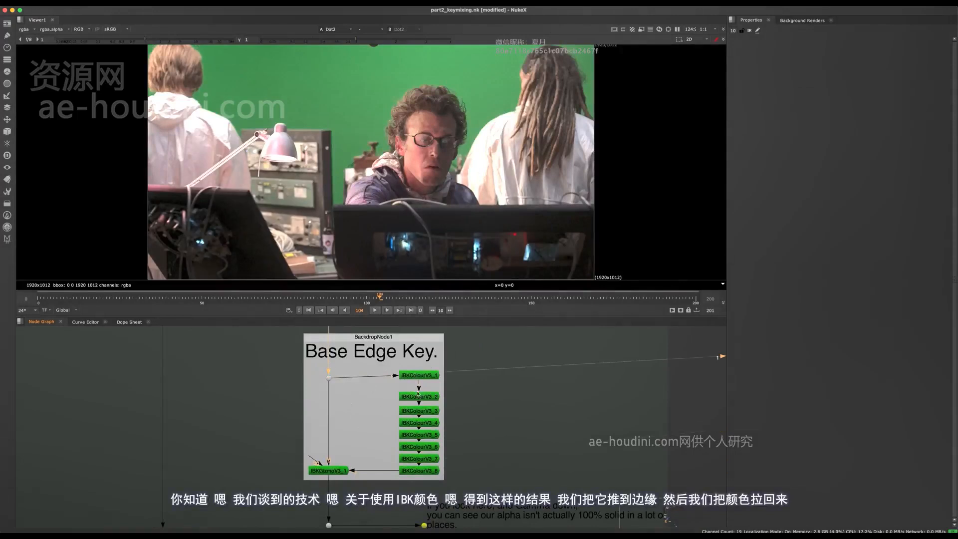
pyautogui.click(421, 376)
pyautogui.press('1')
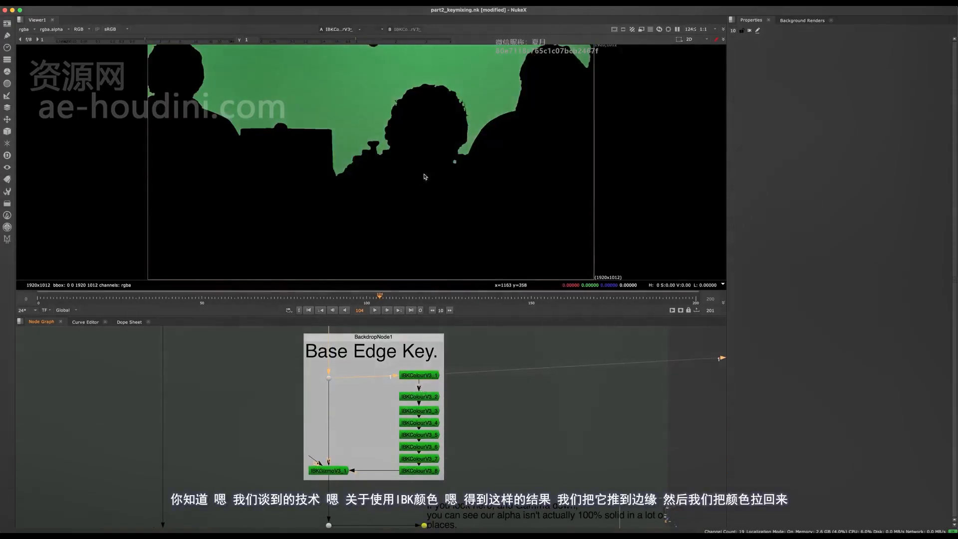
pyautogui.moveTo(426, 146); pyautogui.dragTo(439, 193, button='middle')
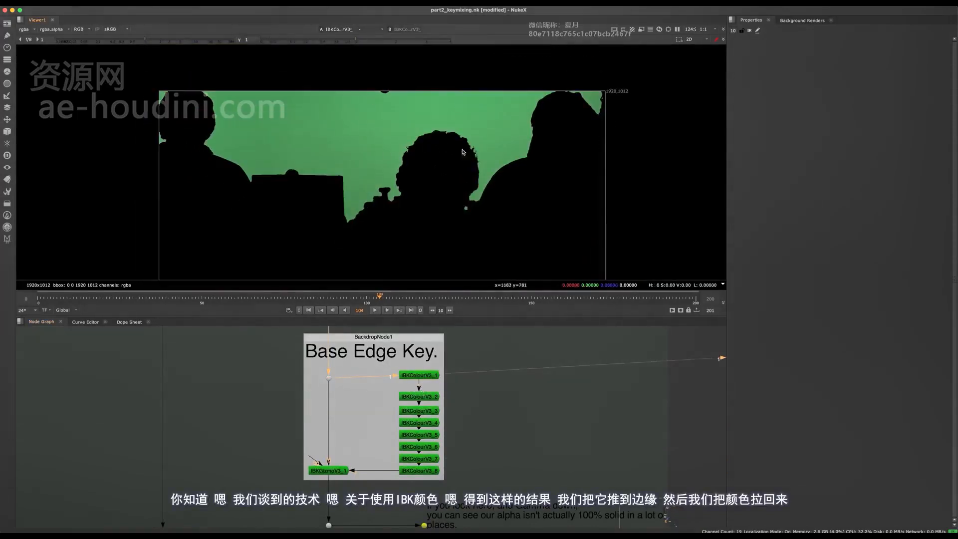
pyautogui.scroll(5, 443, 168)
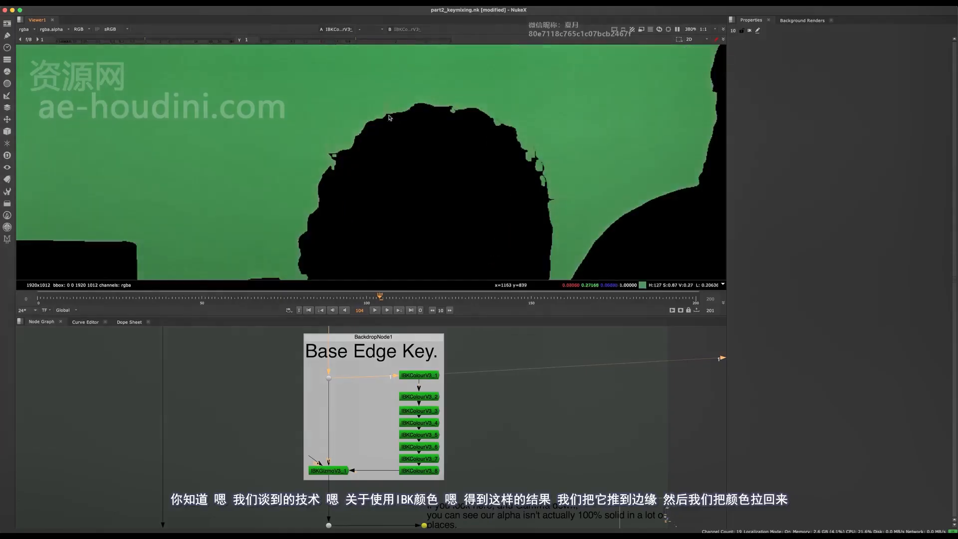
# View the remaining IBKColour nodes in sequence down to IBKColourV3_8 and frame the whole resulting clean plate
pyautogui.click(429, 397)
pyautogui.press('1')
pyautogui.click(429, 411)
pyautogui.press('1')
pyautogui.click(429, 437)
pyautogui.press('1')
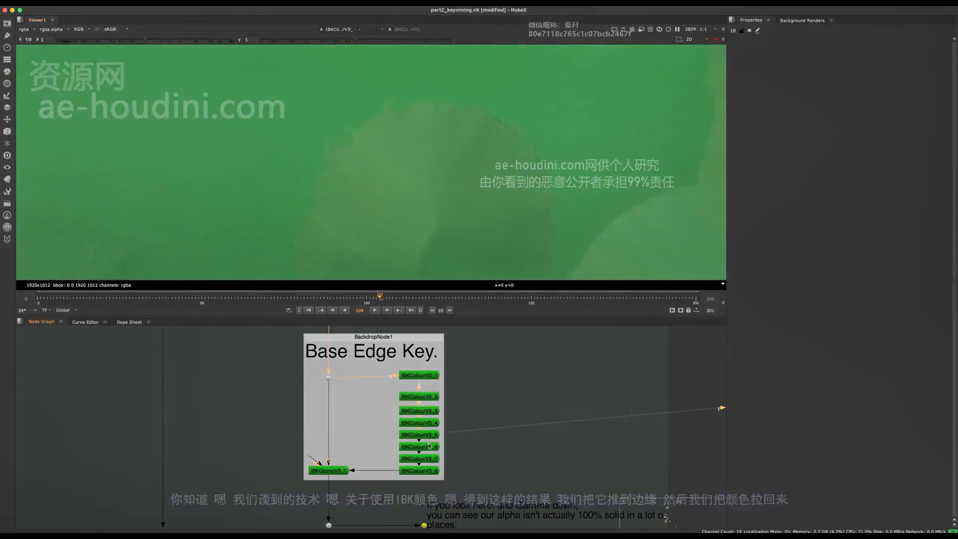
pyautogui.click(428, 448)
pyautogui.press('1')
pyautogui.click(427, 460)
pyautogui.press('1')
pyautogui.click(427, 471)
pyautogui.press('1')
pyautogui.press('f')
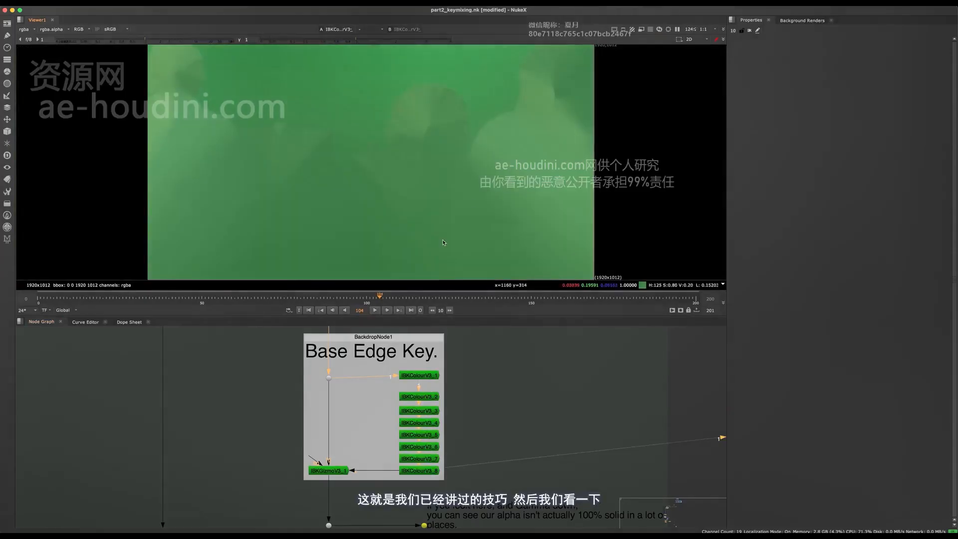
# Display the alpha of IBKGizmoV3_1 in a full-size viewer and examine the edges of the middle man's hair
pyautogui.moveTo(362, 452); pyautogui.dragTo(376, 405, button='middle')
pyautogui.moveTo(376, 405); pyautogui.dragTo(272, 470)
pyautogui.press('1')
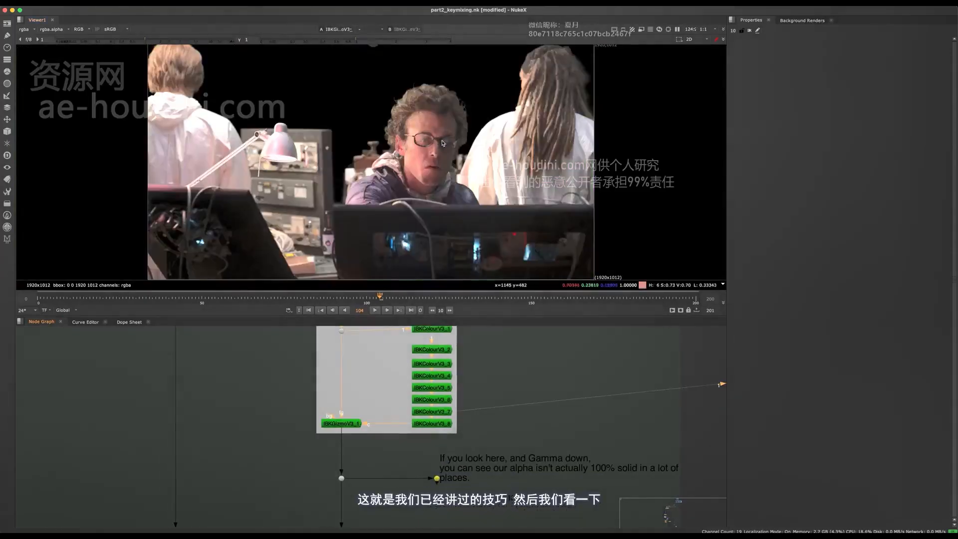
pyautogui.press('a')
pyautogui.press('space')
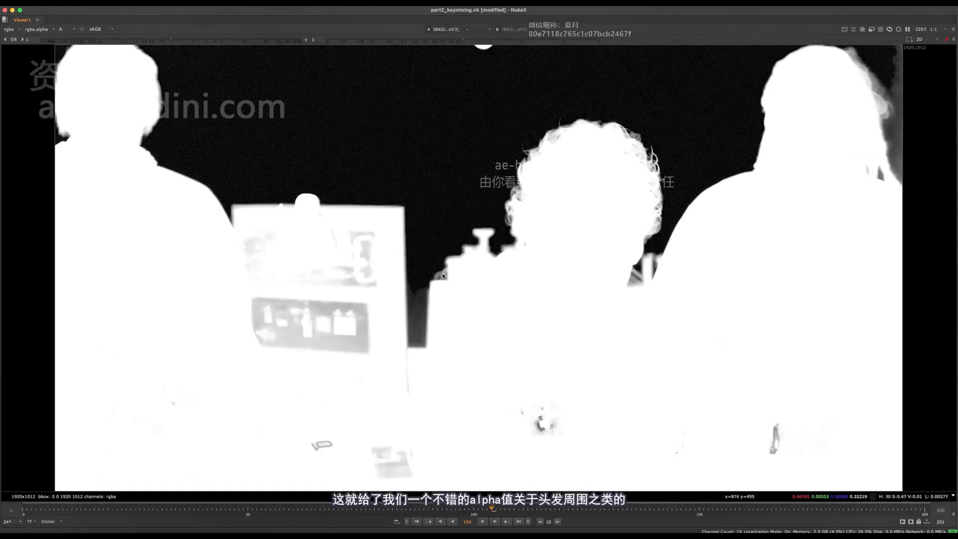
pyautogui.scroll(8, 534, 148)
pyautogui.scroll(-3, 534, 148)
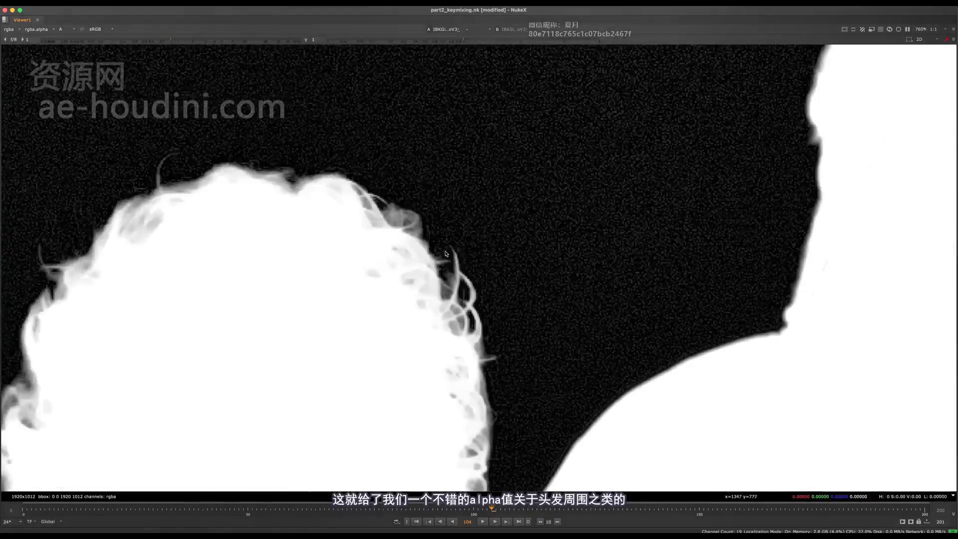
pyautogui.scroll(3, 325, 227)
pyautogui.moveTo(385, 267); pyautogui.dragTo(421, 156, button='middle')
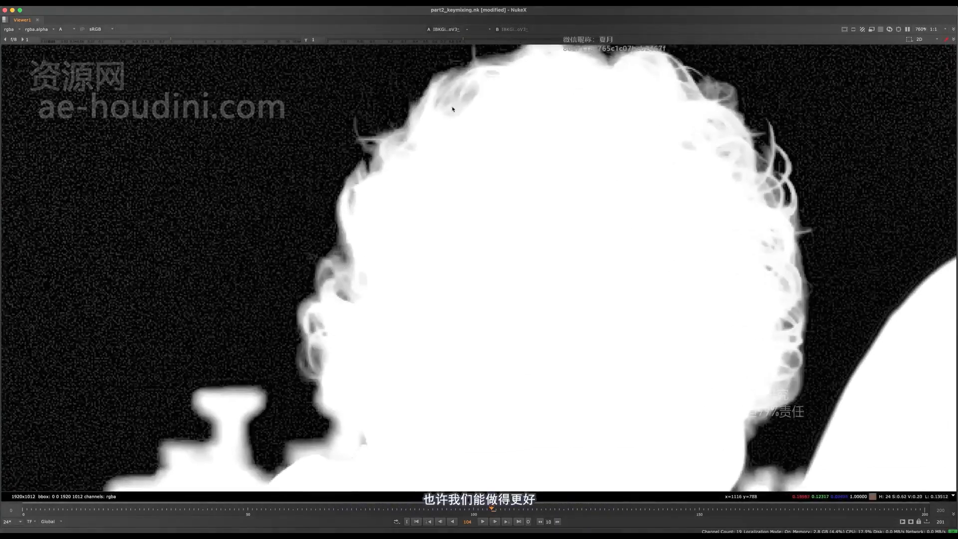
pyautogui.scroll(-3, 374, 203)
pyautogui.scroll(6, 316, 207)
# Compare the key's colour and alpha channels close up along the middle man's curls to check for crunchy edges
pyautogui.press('a')
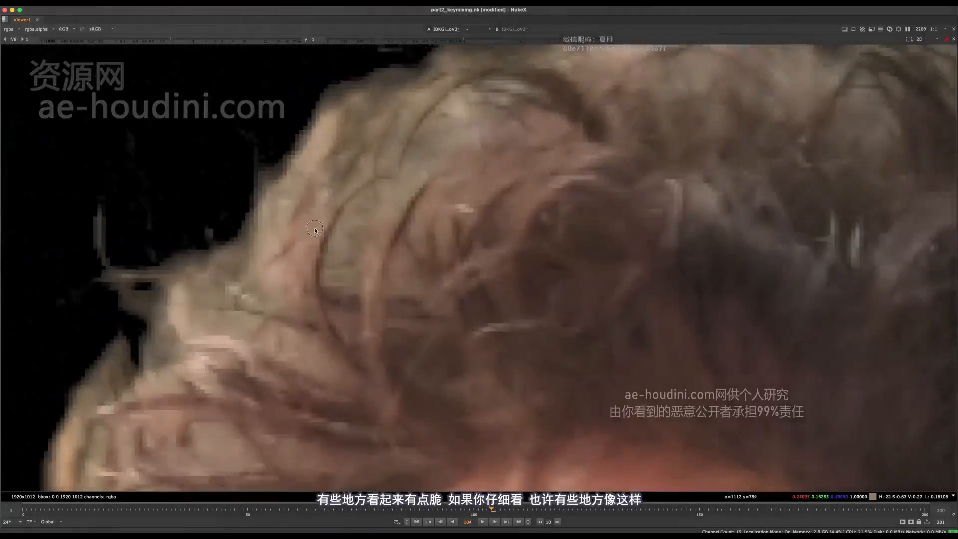
pyautogui.scroll(-3, 315, 229)
pyautogui.press('a')
pyautogui.scroll(1, 310, 250)
pyautogui.scroll(5, 263, 341)
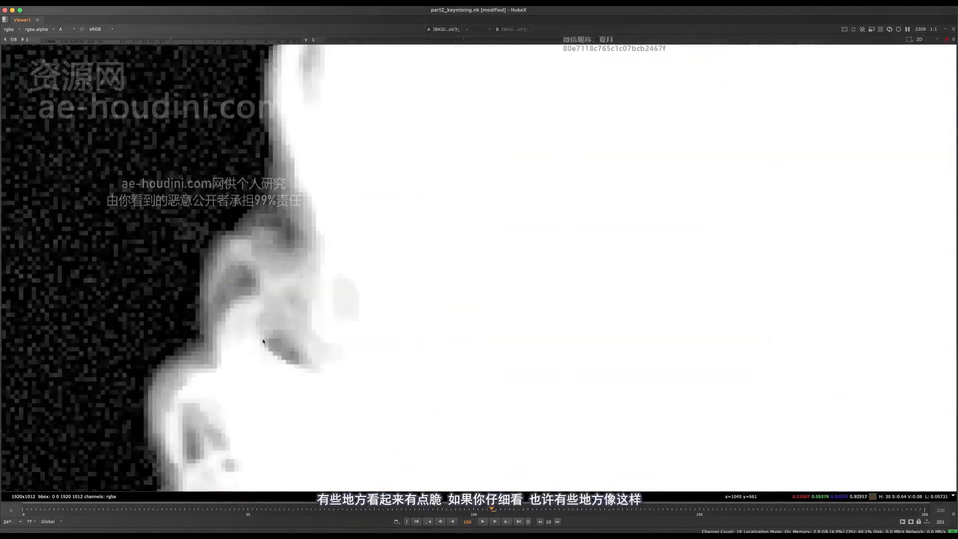
pyautogui.scroll(-3, 332, 242)
pyautogui.scroll(3, 338, 203)
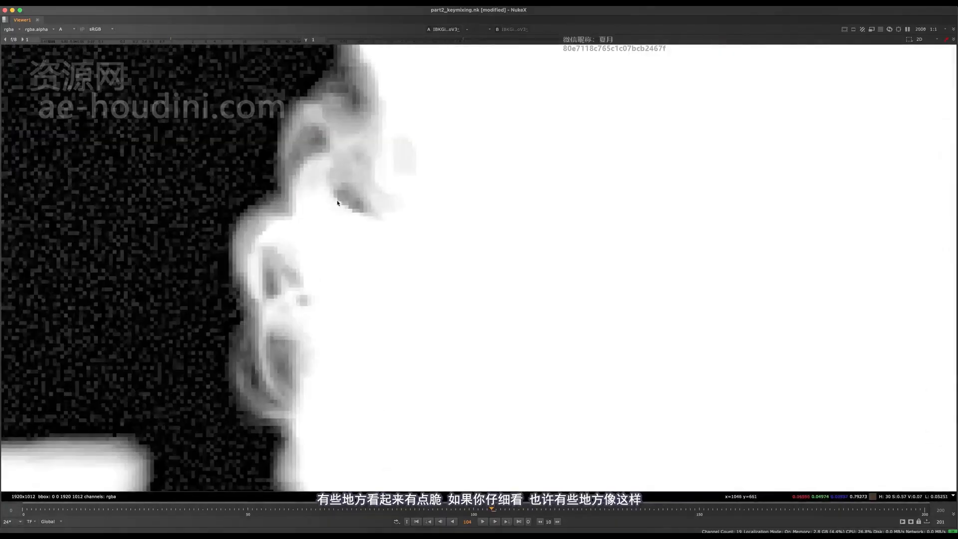
pyautogui.press('a')
pyautogui.scroll(-3, 344, 205)
pyautogui.press('space')
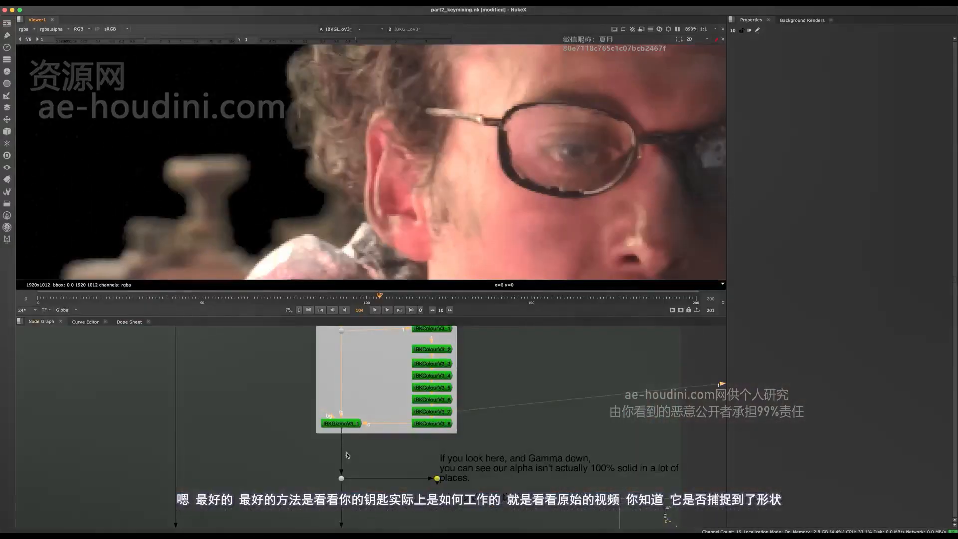
# View the denoised plate from the dot above the Base Edge Key and compare it with the key around the middle man's head
pyautogui.moveTo(338, 438); pyautogui.dragTo(297, 528, button='middle')
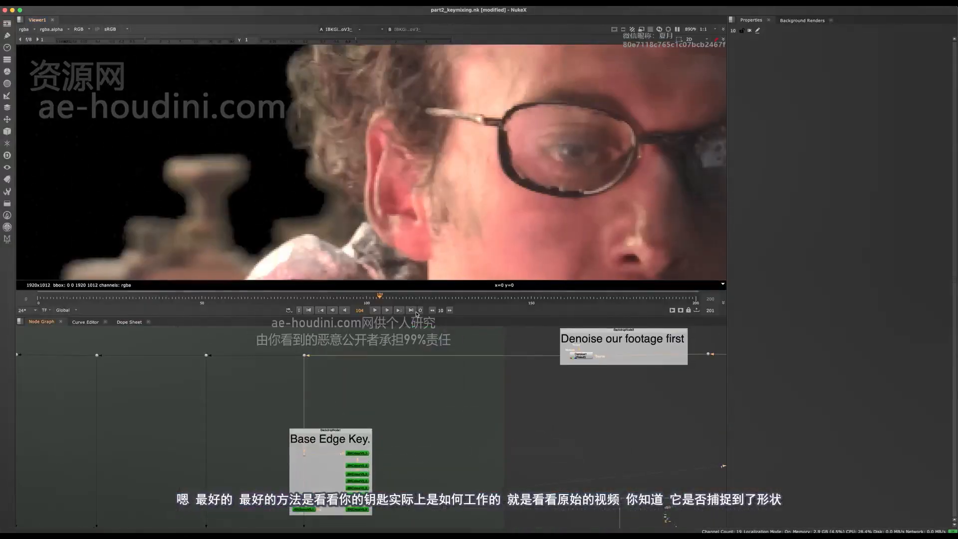
pyautogui.click(304, 355)
pyautogui.press('1')
pyautogui.moveTo(365, 63); pyautogui.dragTo(332, 176, button='middle')
pyautogui.scroll(3, 332, 177)
pyautogui.press('1')
pyautogui.press('2')
pyautogui.scroll(-7, 332, 176)
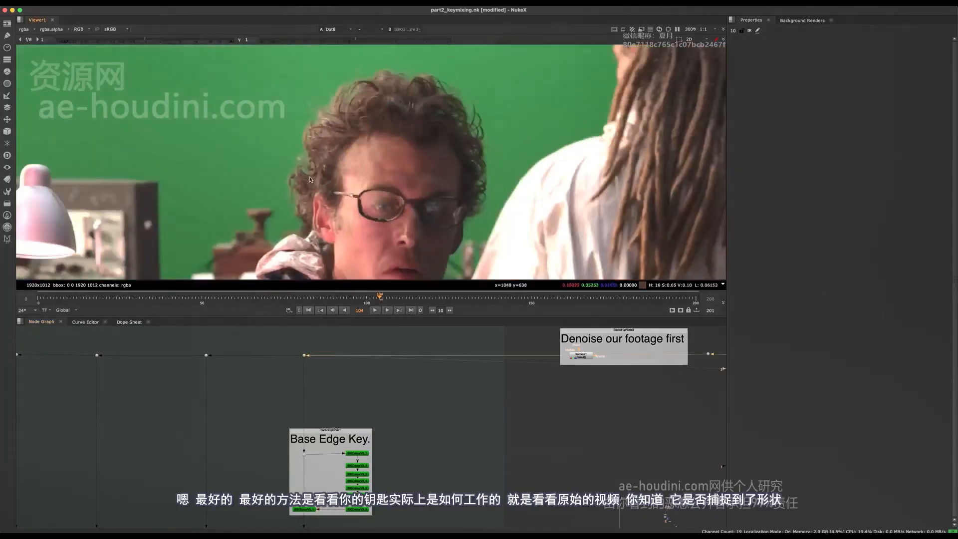
# Switch repeatedly between the denoised plate and the IBK key to compare the fine strands on top of the man's hair
pyautogui.moveTo(480, 131); pyautogui.dragTo(449, 194, button='middle')
pyautogui.press('1')
pyautogui.scroll(5, 449, 194)
pyautogui.press('2')
pyautogui.press('1')
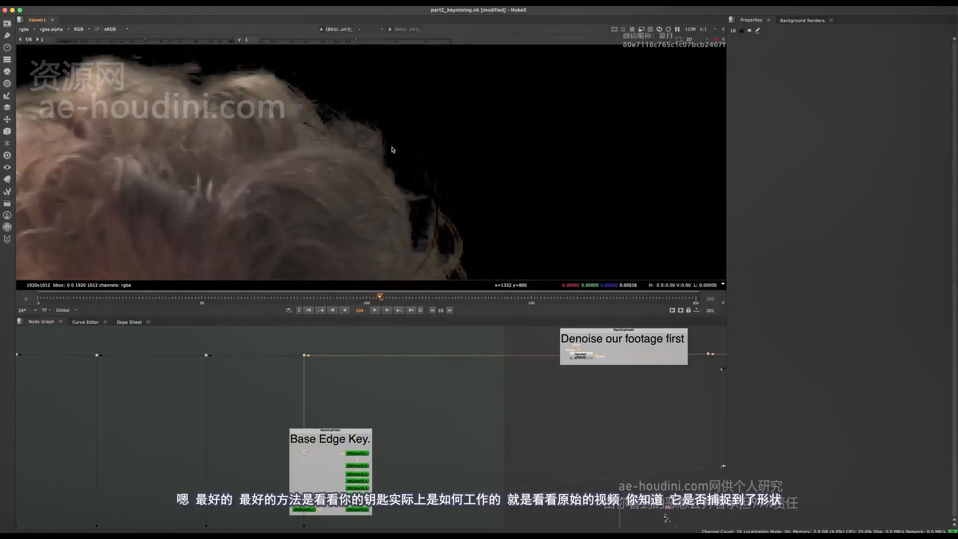
pyautogui.press('2')
pyautogui.press('1')
pyautogui.press('2')
pyautogui.press('1')
# Check the alpha of the wispy semi-transparent hair tuft against the denoised plate and the keyed colour
pyautogui.press('a')
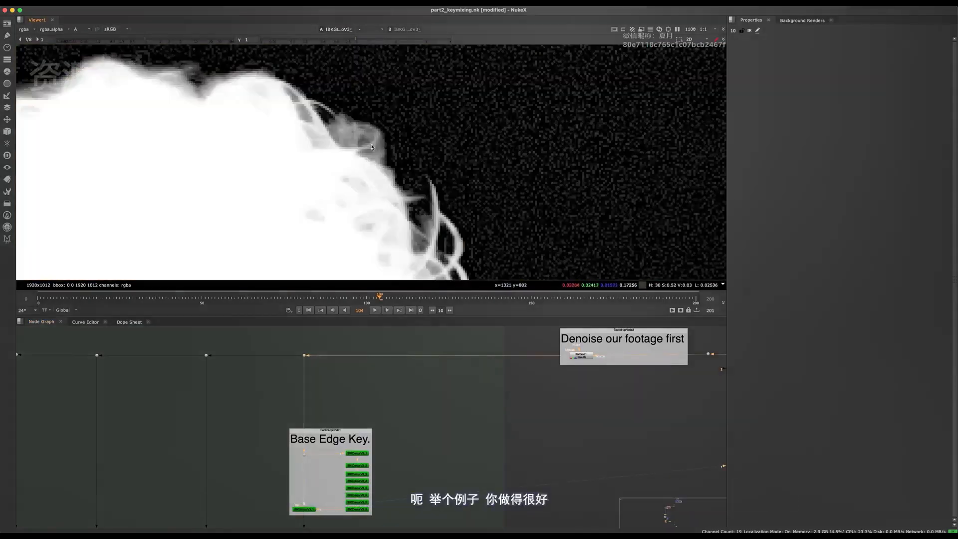
pyautogui.moveTo(367, 132); pyautogui.dragTo(393, 124, button='middle')
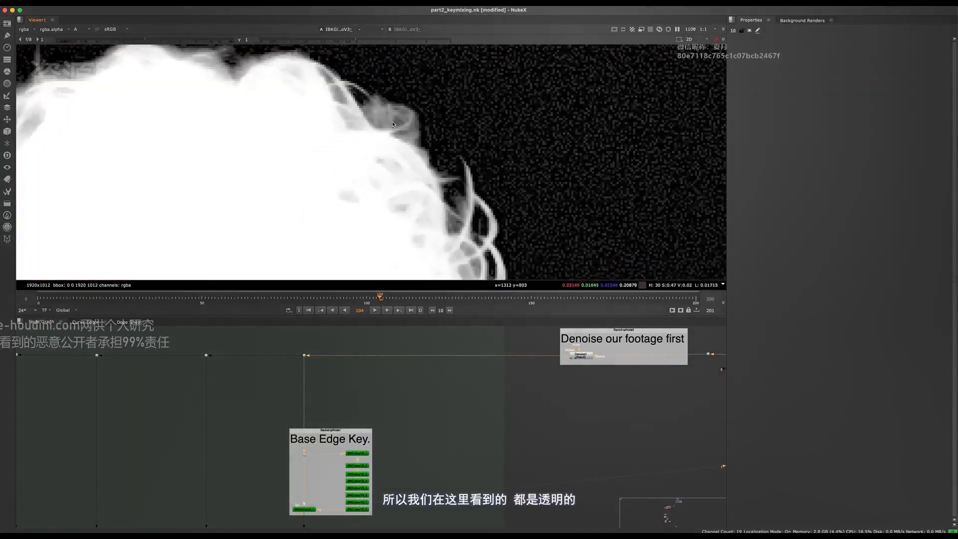
pyautogui.press('a')
pyautogui.press('2')
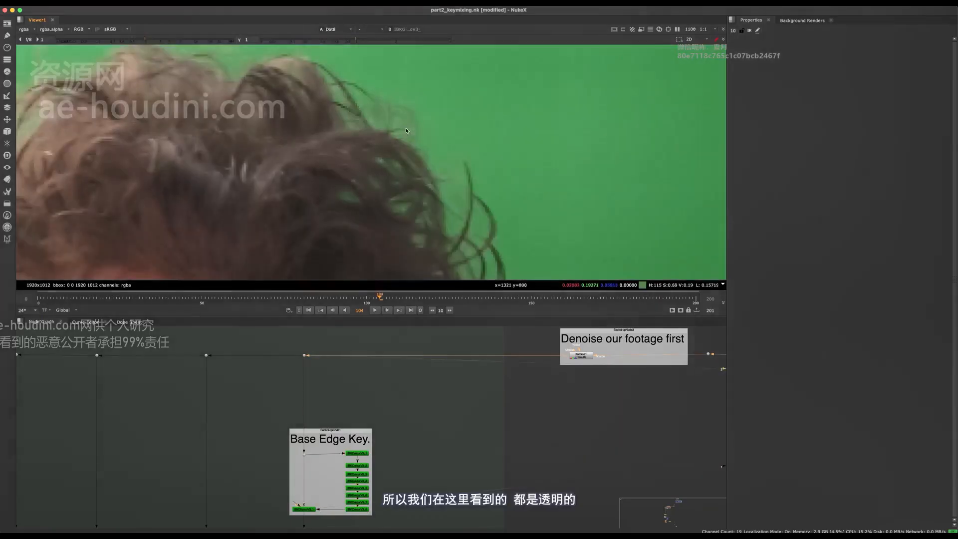
pyautogui.scroll(2, 380, 194)
pyautogui.moveTo(380, 194); pyautogui.dragTo(365, 229, button='middle')
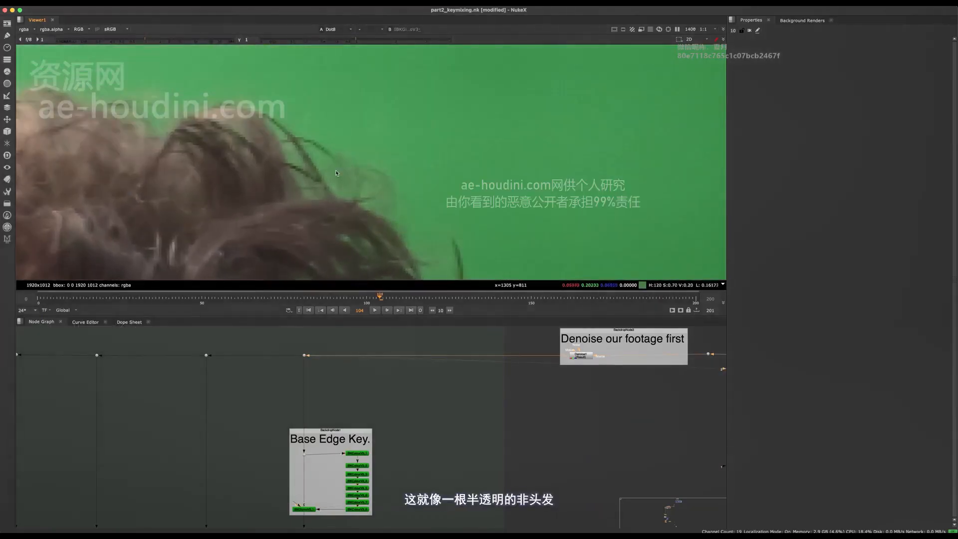
pyautogui.press('1')
pyautogui.press('a')
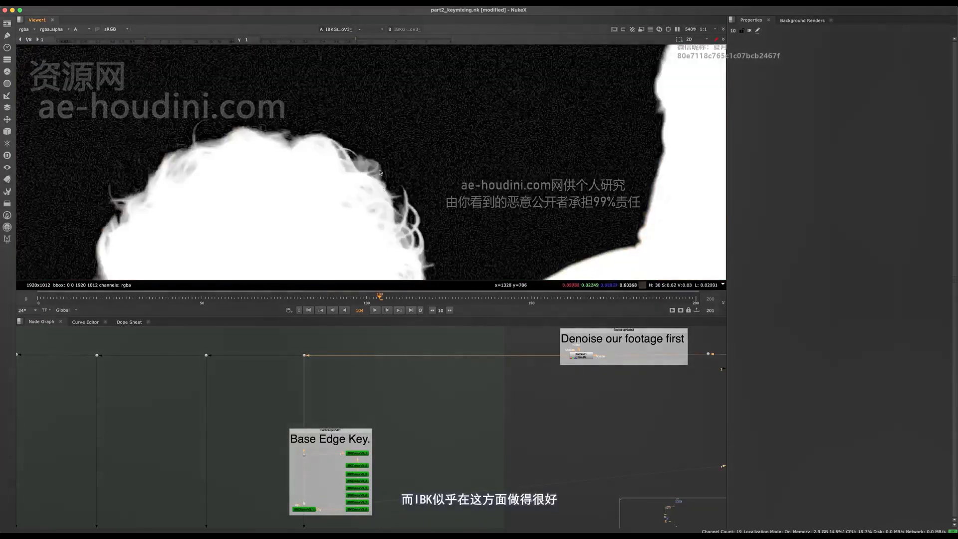
pyautogui.scroll(-2, 378, 185)
pyautogui.press('a')
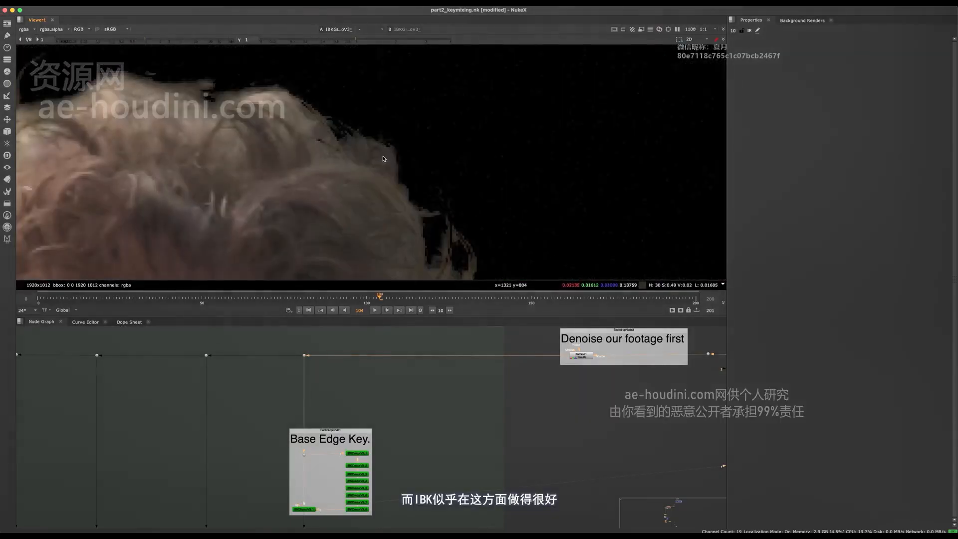
# Frame the whole IBK key and examine its full-size alpha for holes in the characters and foreground equipment
pyautogui.press('f')
pyautogui.moveTo(322, 523); pyautogui.dragTo(344, 382, button='middle')
pyautogui.scroll(3, 344, 382)
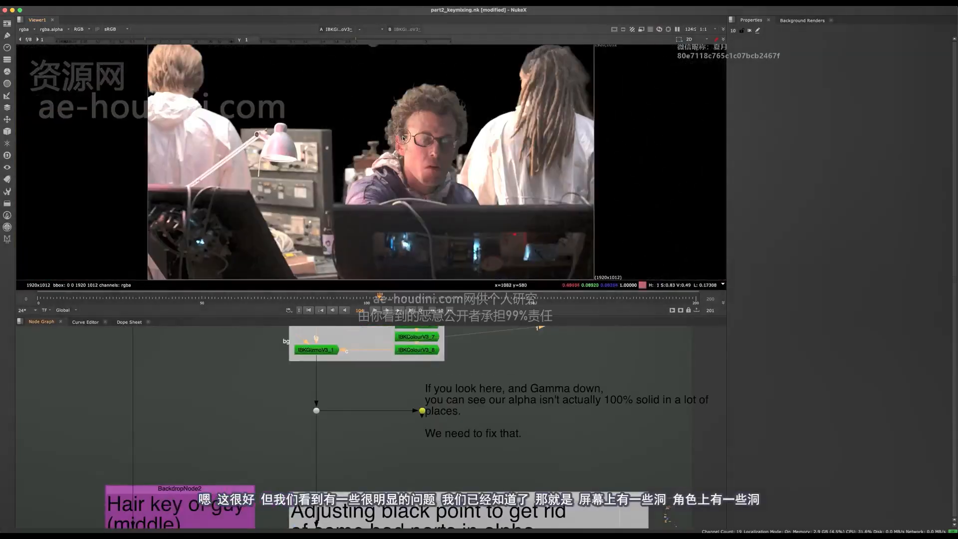
pyautogui.press('a')
pyautogui.press('space')
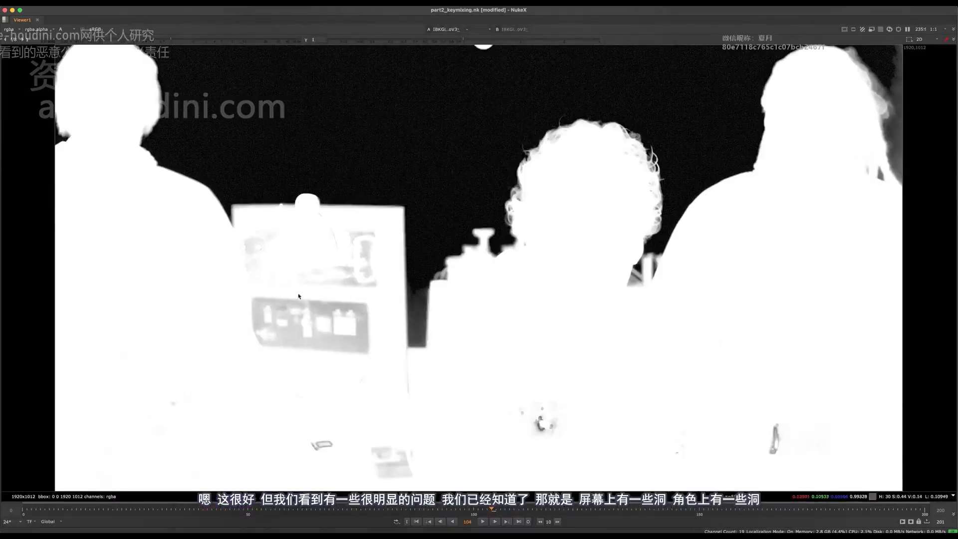
pyautogui.moveTo(541, 421); pyautogui.dragTo(495, 347, button='middle')
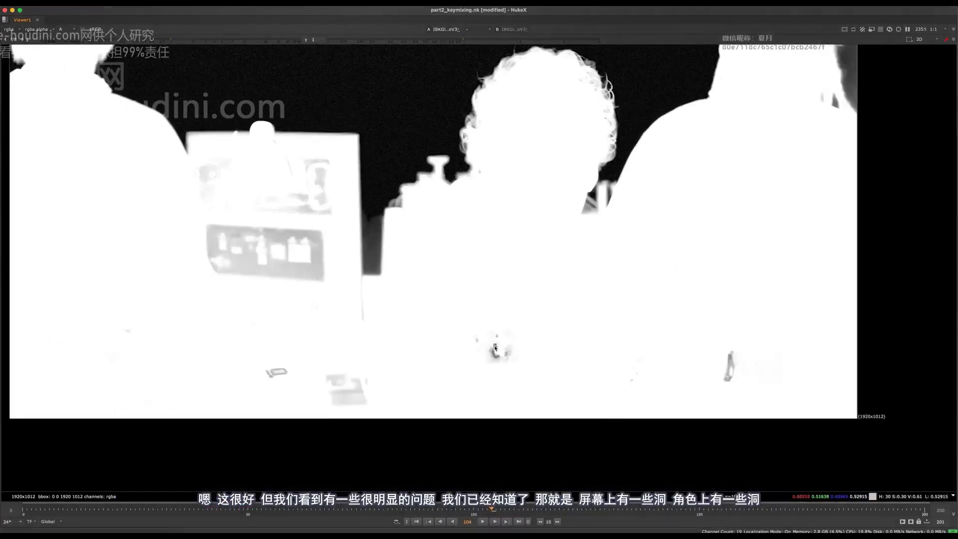
# Examine the microphone at the upper frame edge and the residual noise in the alpha's black background area
pyautogui.scroll(-4, 499, 345)
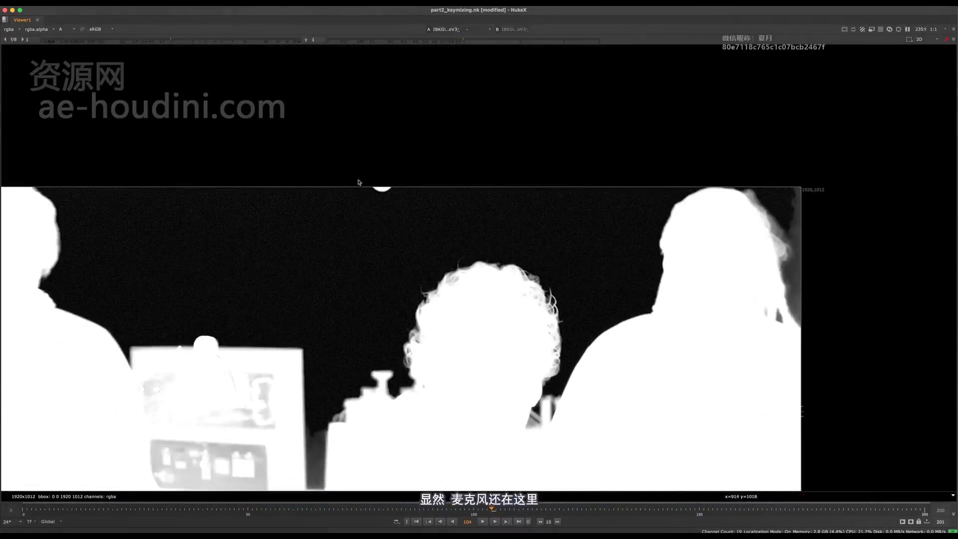
pyautogui.scroll(8, 392, 184)
pyautogui.scroll(-6, 421, 208)
pyautogui.scroll(3, 404, 174)
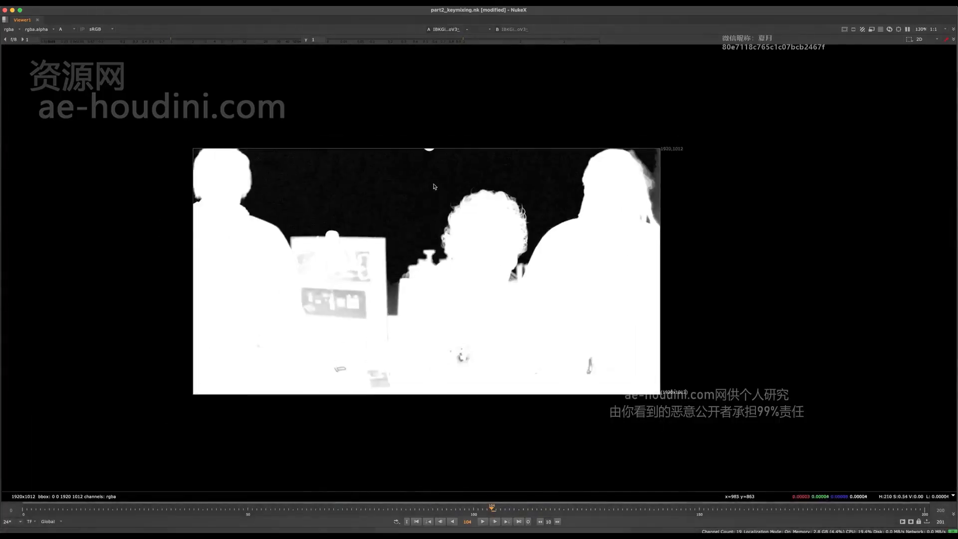
pyautogui.scroll(5, 404, 173)
pyautogui.scroll(1, 350, 298)
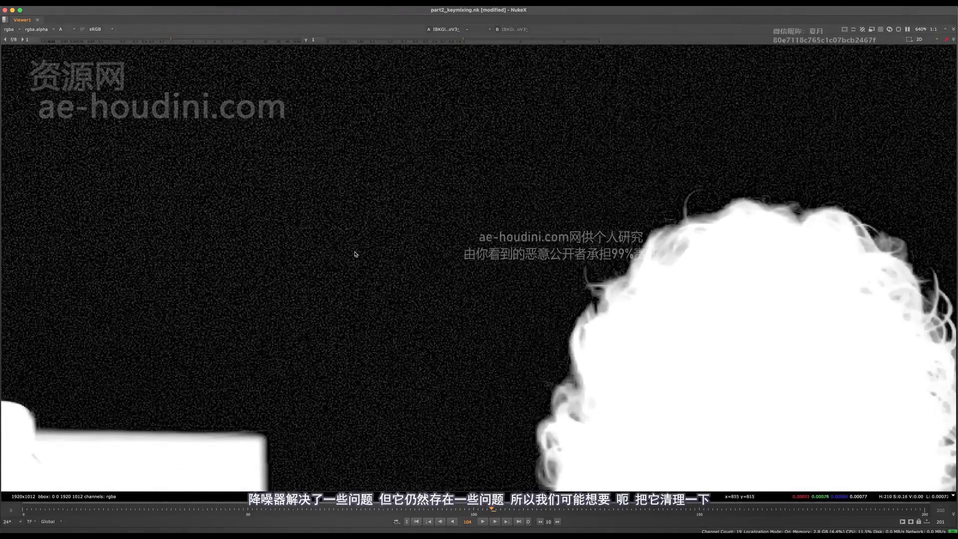
pyautogui.moveTo(413, 235); pyautogui.dragTo(314, 270, button='middle')
pyautogui.press('f')
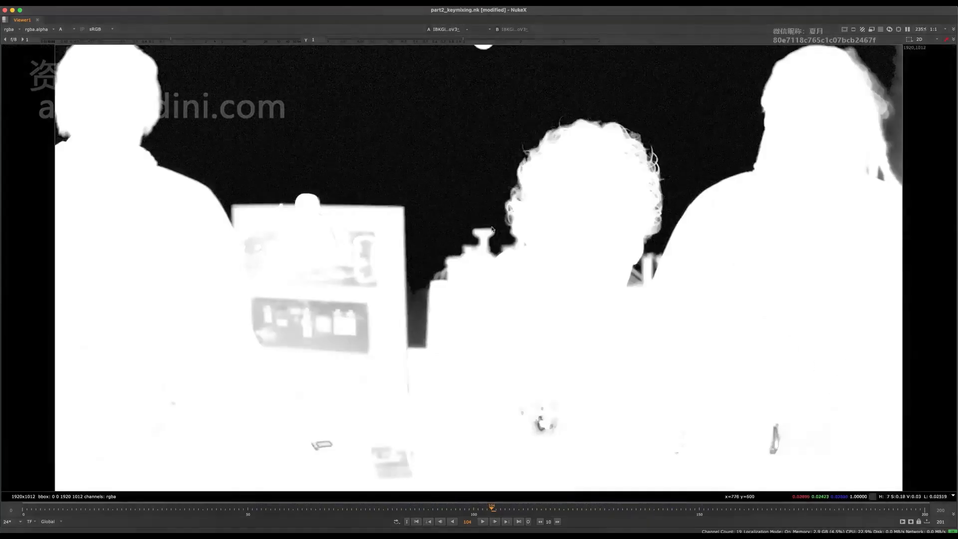
# Read the note below the Base Edge Key about the non-solid alpha and show that alpha in a full-size viewer
pyautogui.press('space')
pyautogui.moveTo(358, 365); pyautogui.dragTo(319, 373, button='middle')
pyautogui.click(468, 391)
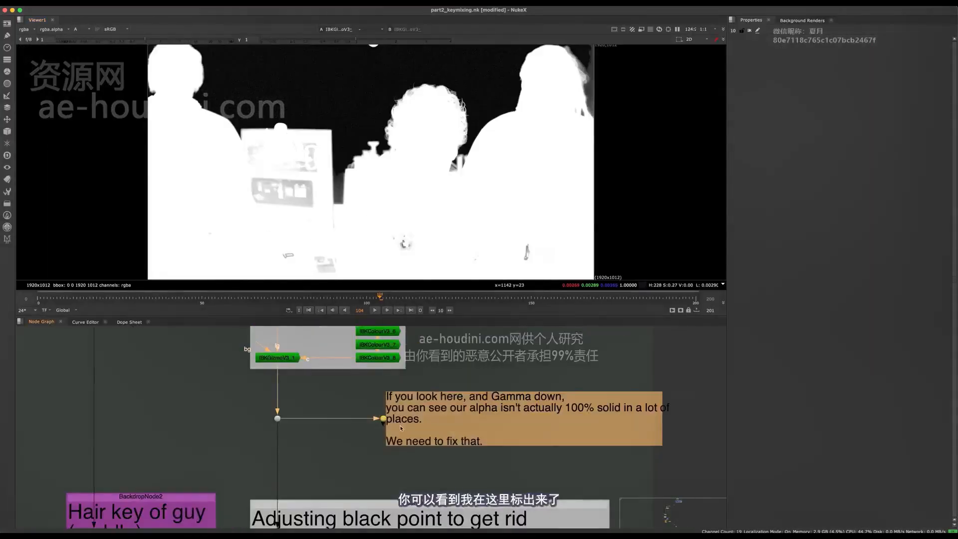
pyautogui.moveTo(401, 465); pyautogui.dragTo(327, 429, button='middle')
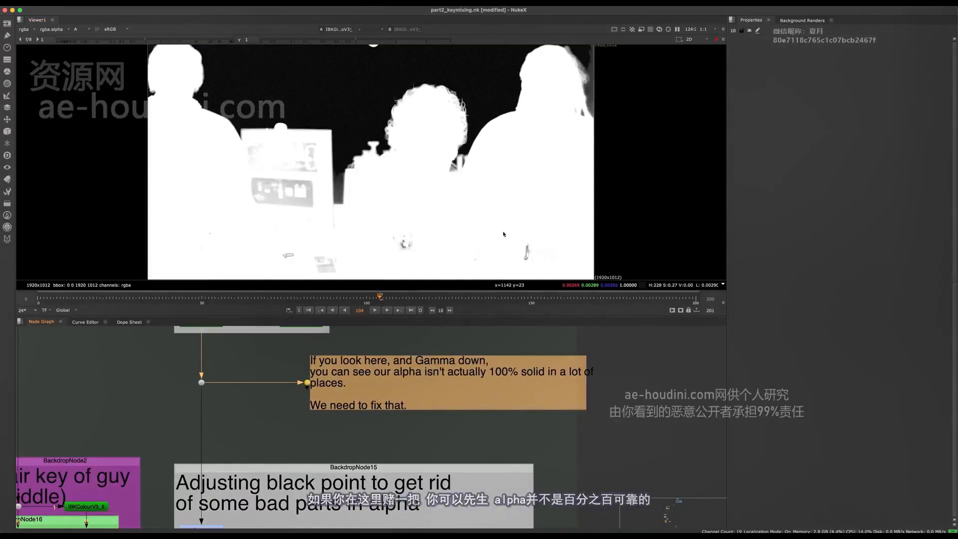
pyautogui.press('space')
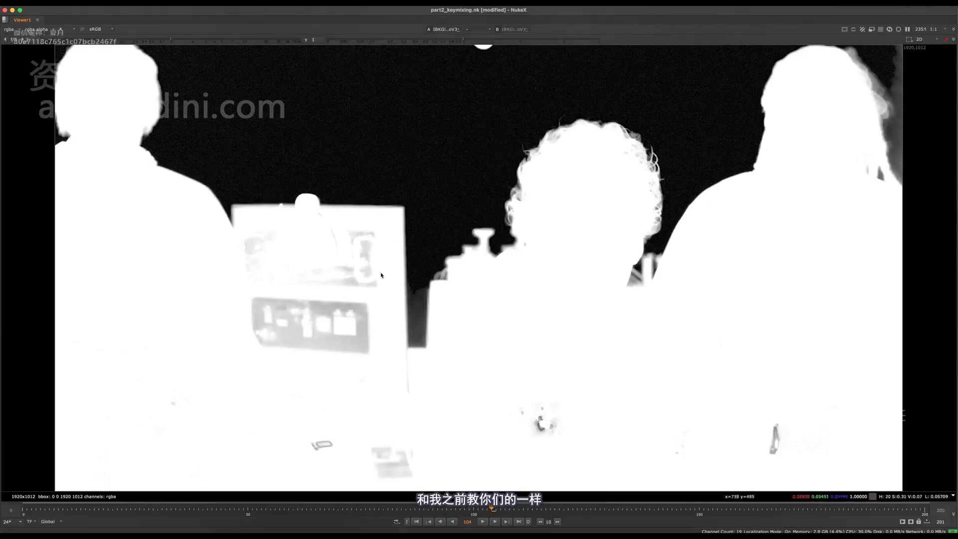
# Darken the viewer gamma to reveal holes in the base key's alpha
pyautogui.scroll(-3, 384, 136)
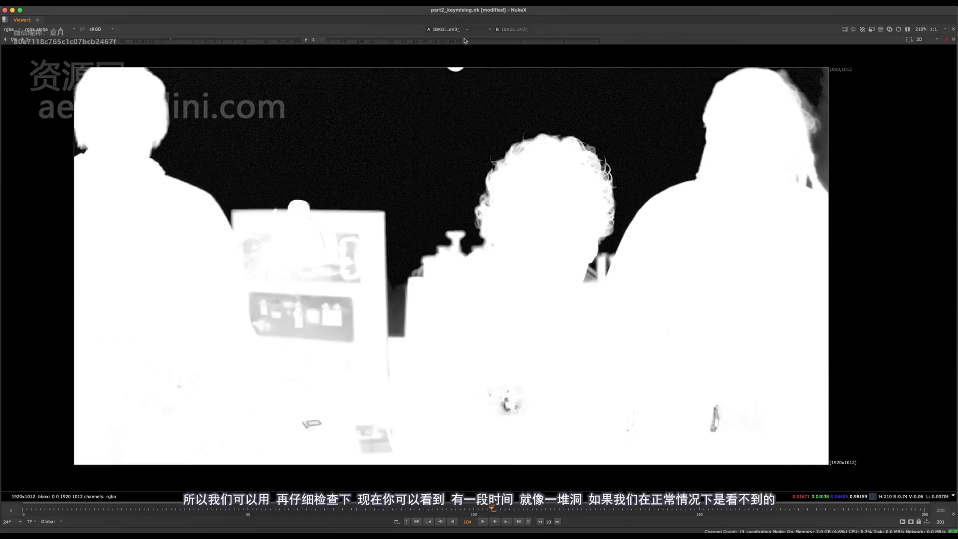
pyautogui.moveTo(464, 41); pyautogui.dragTo(317, 39)
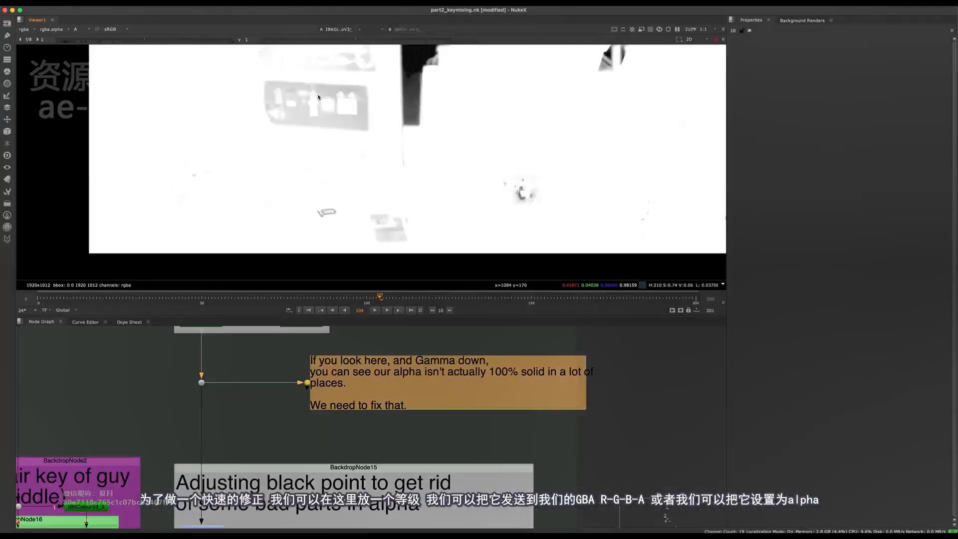
# View the output of the Grade node for bad alpha parts, open its properties and set its channels to rgba
pyautogui.moveTo(264, 528); pyautogui.dragTo(319, 416, button='middle')
pyautogui.click(235, 441)
pyautogui.scroll(5, 230, 444)
pyautogui.doubleClick(256, 431)
pyautogui.press('1')
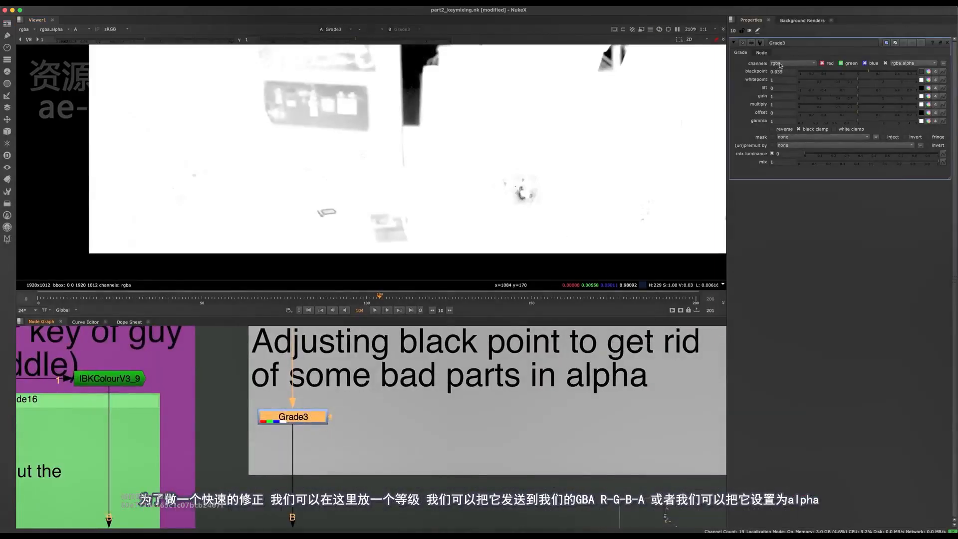
pyautogui.click(786, 66)
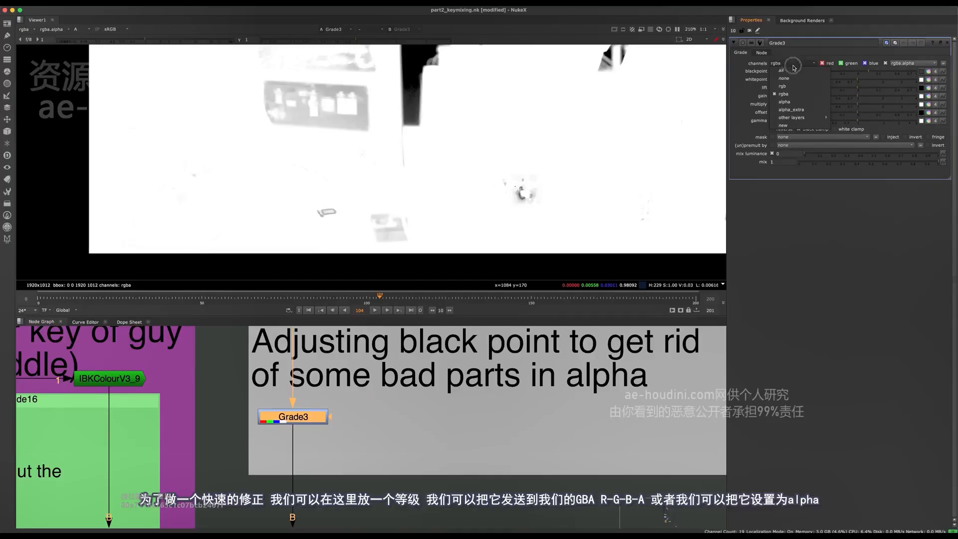
pyautogui.click(784, 94)
# View the whole key in colour and toggle the Grade off and on to compare its effect on the RGB channels
pyautogui.press('a')
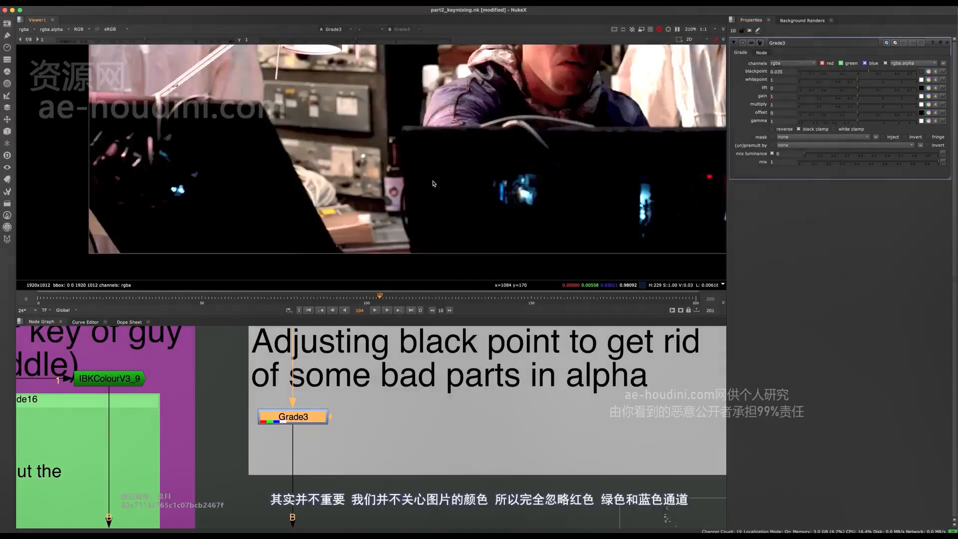
pyautogui.press('f')
pyautogui.press('d')
pyautogui.press('d')
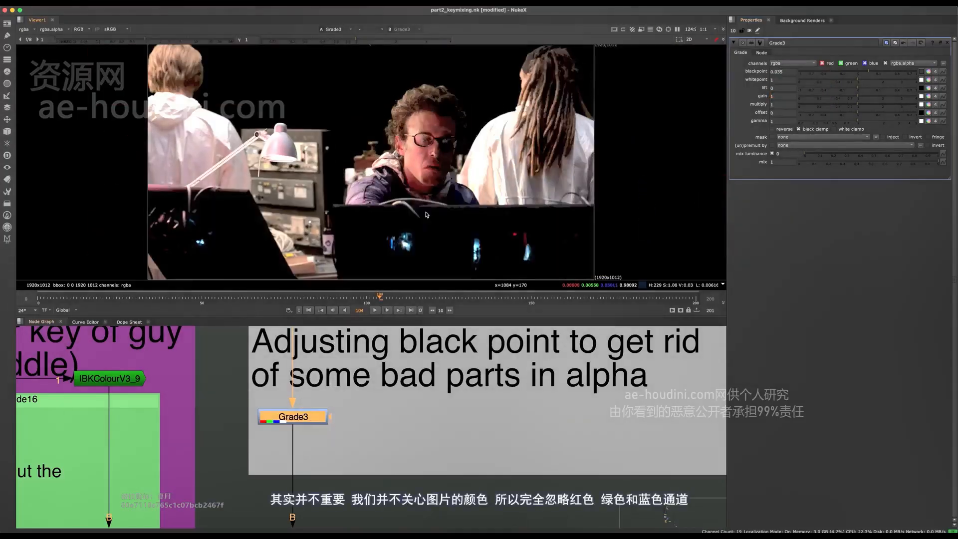
pyautogui.press('d')
pyautogui.scroll(-5, 333, 386)
pyautogui.moveTo(333, 386); pyautogui.dragTo(307, 475, button='middle')
pyautogui.press('d')
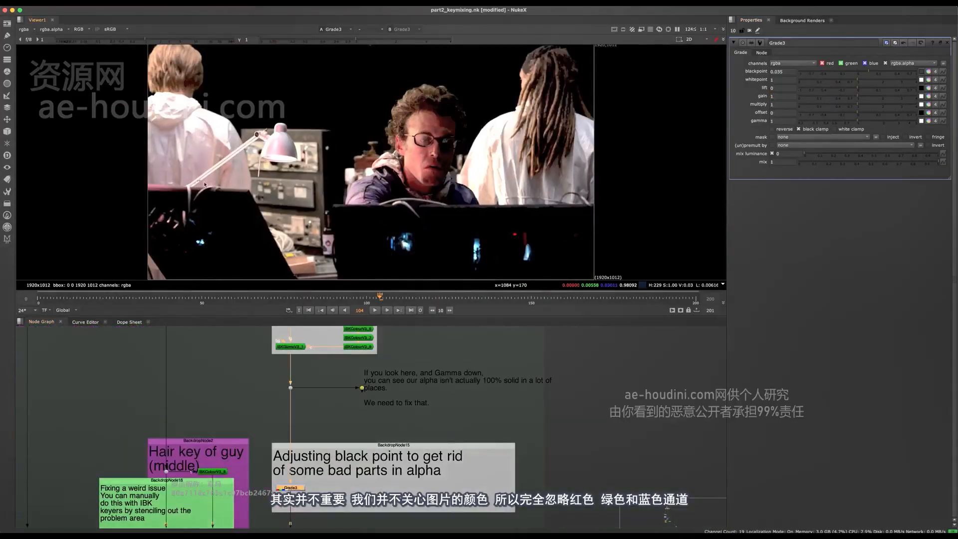
# Review the full-size node graph from the Base Edge Key through the Grade down to the Keymix
pyautogui.moveTo(292, 485); pyautogui.dragTo(330, 431, button='middle')
pyautogui.scroll(4, 331, 430)
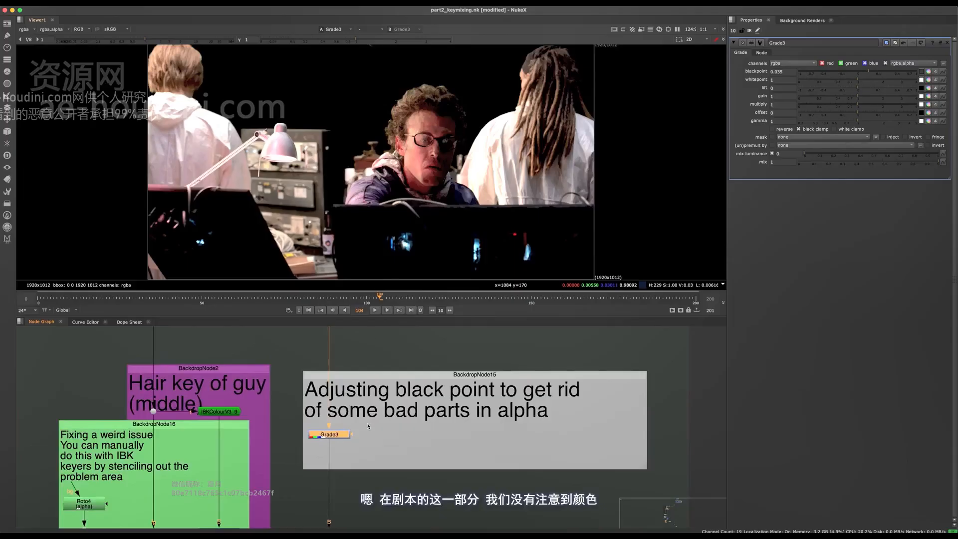
pyautogui.scroll(-5, 367, 425)
pyautogui.press('space')
pyautogui.scroll(-8, 367, 140)
pyautogui.moveTo(439, 83); pyautogui.dragTo(235, 509)
pyautogui.scroll(6, 386, 228)
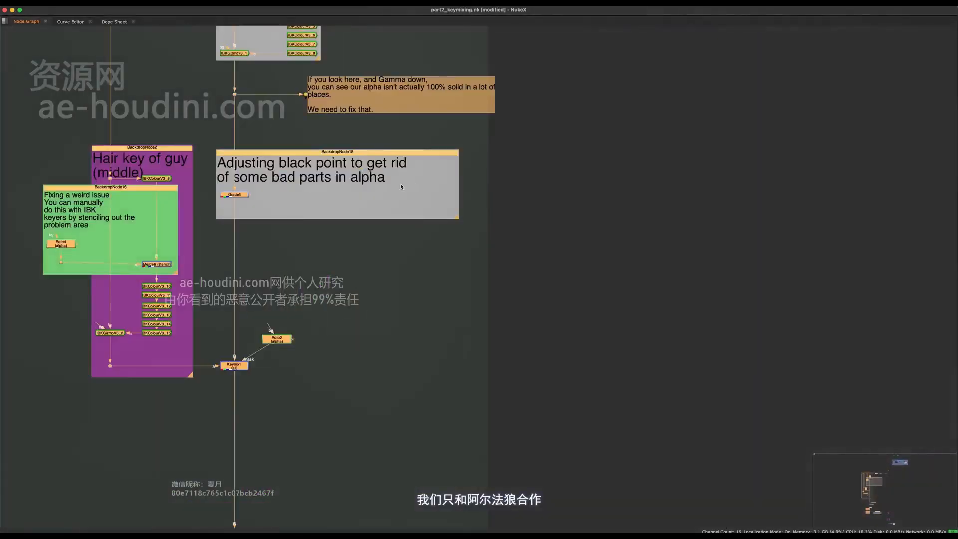
pyautogui.scroll(3, 423, 228)
pyautogui.press('space')
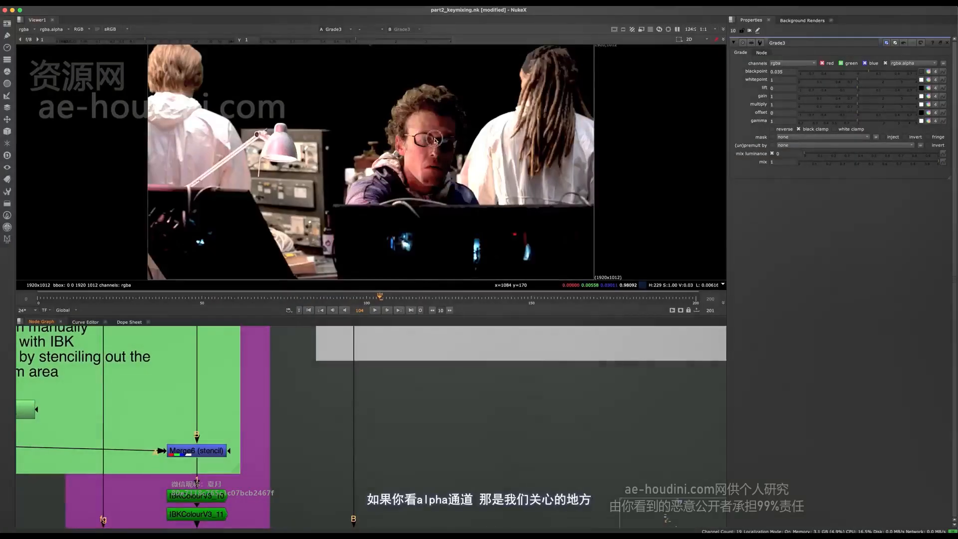
# View the Grade's alpha and toggle the node off and on to compare the whole matte
pyautogui.moveTo(351, 436); pyautogui.dragTo(326, 519, button='middle')
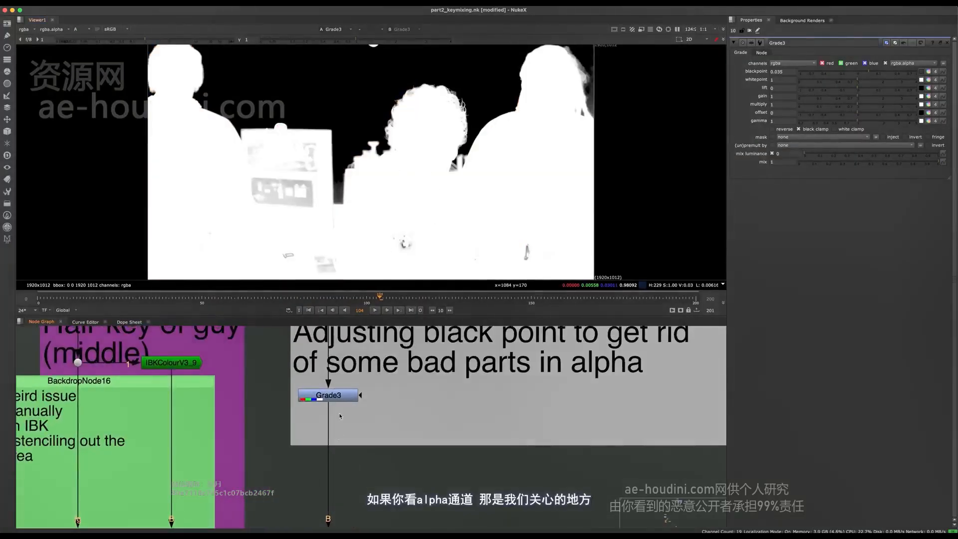
pyautogui.scroll(4, 339, 415)
pyautogui.click(357, 385)
pyautogui.click(569, 331)
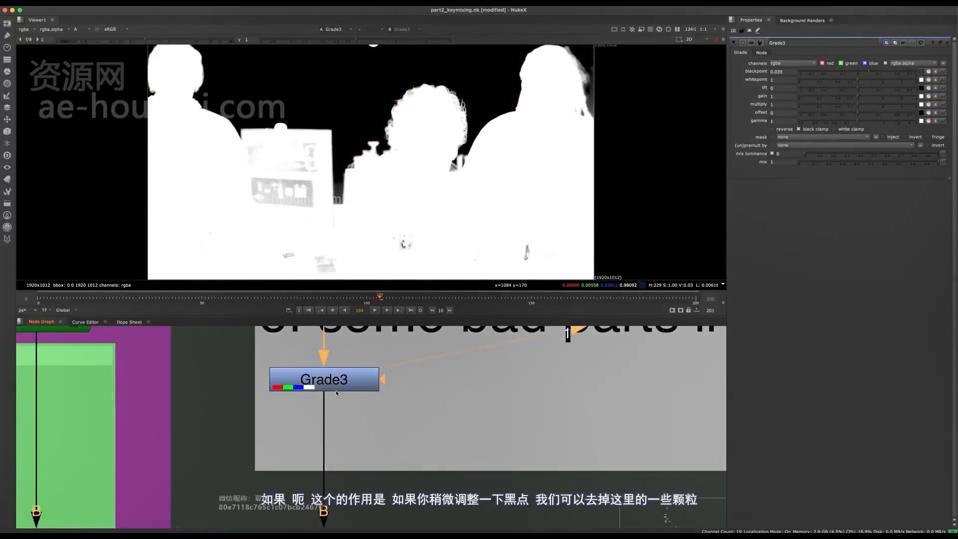
pyautogui.click(344, 388)
pyautogui.press('d')
pyautogui.press('d')
pyautogui.press('d')
pyautogui.press('d')
pyautogui.press('d')
pyautogui.press('d')
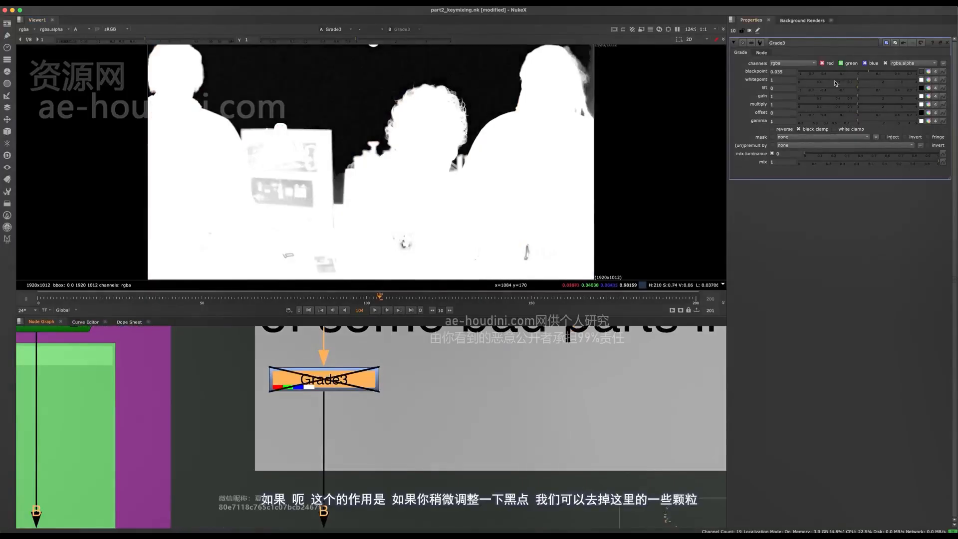
# Compare the background noise beside and above the curly hair in the alpha with the Grade disabled and enabled
pyautogui.scroll(8, 385, 85)
pyautogui.press('d')
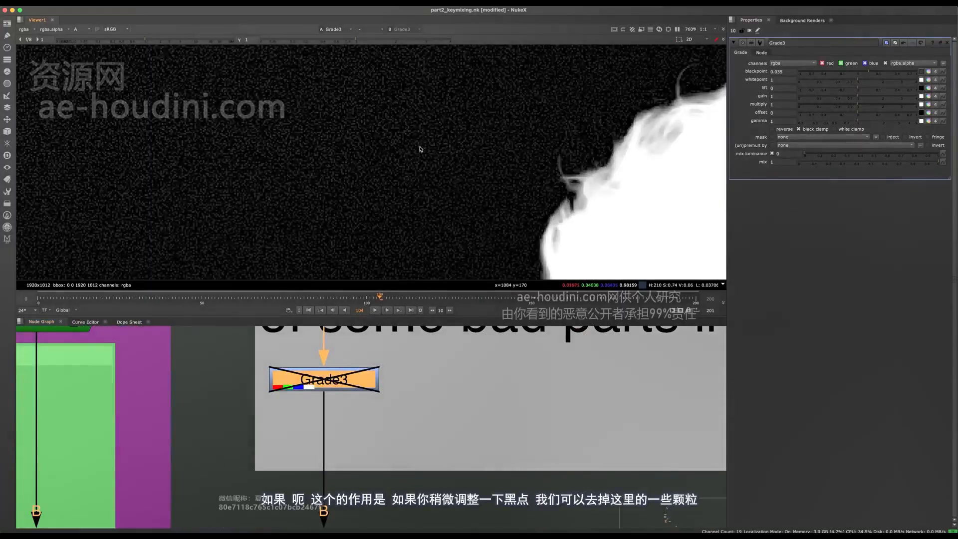
pyautogui.press('d')
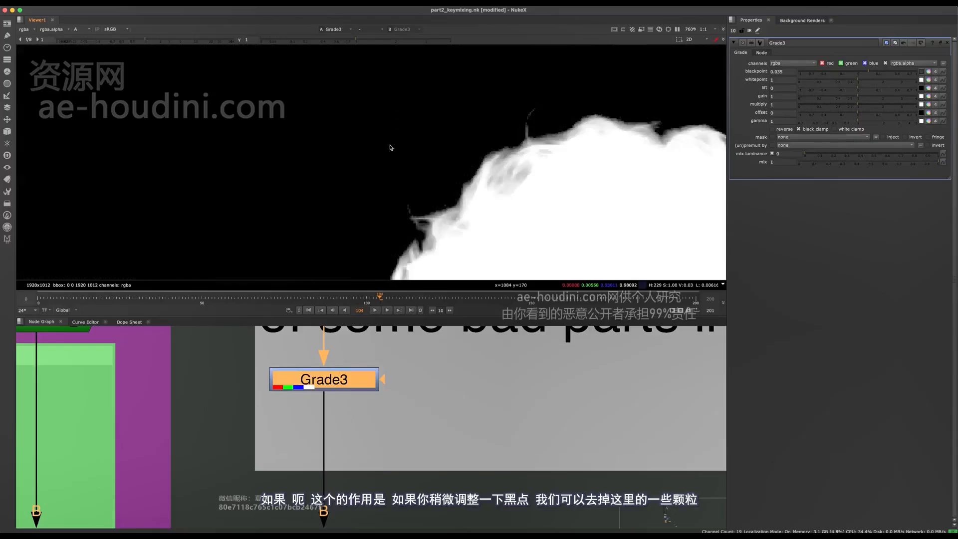
pyautogui.press('d')
pyautogui.press('d')
pyautogui.moveTo(403, 151); pyautogui.dragTo(268, 258, button='middle')
pyautogui.press('d')
pyautogui.press('d')
pyautogui.moveTo(439, 181); pyautogui.dragTo(306, 194, button='middle')
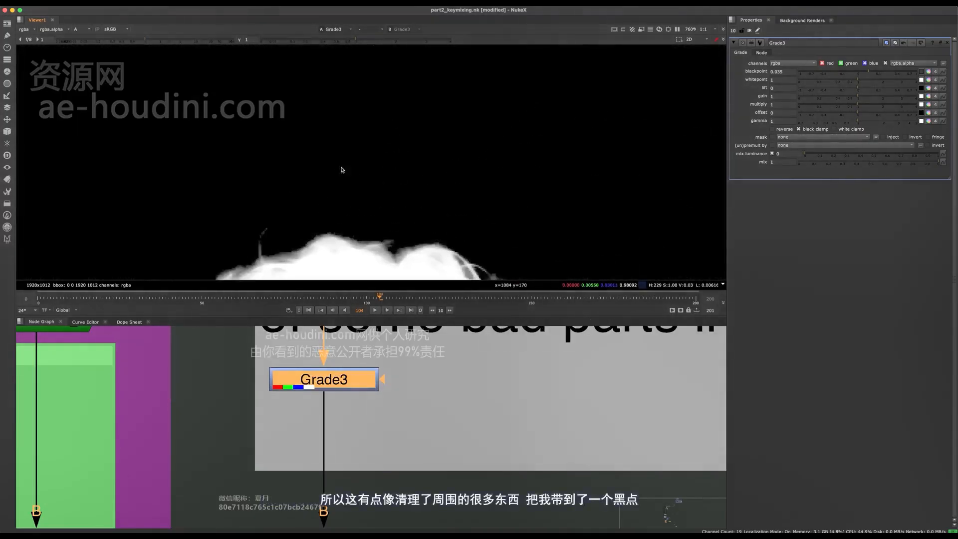
pyautogui.press('d')
pyautogui.press('d')
# Compare the full matte and the middle man's curly hair edges with the Grade off and on
pyautogui.scroll(-8, 359, 172)
pyautogui.press('d')
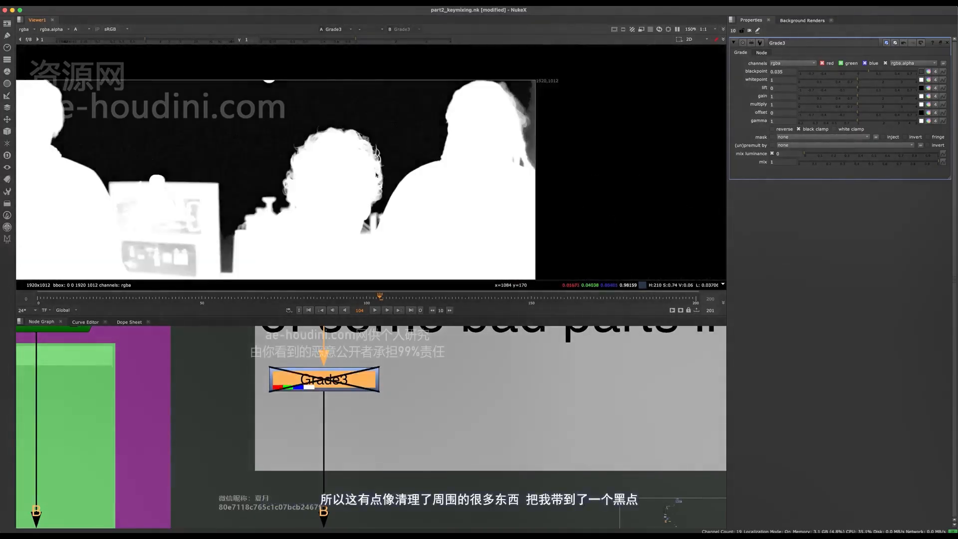
pyautogui.press('d')
pyautogui.scroll(7, 376, 175)
pyautogui.press('d')
pyautogui.press('d')
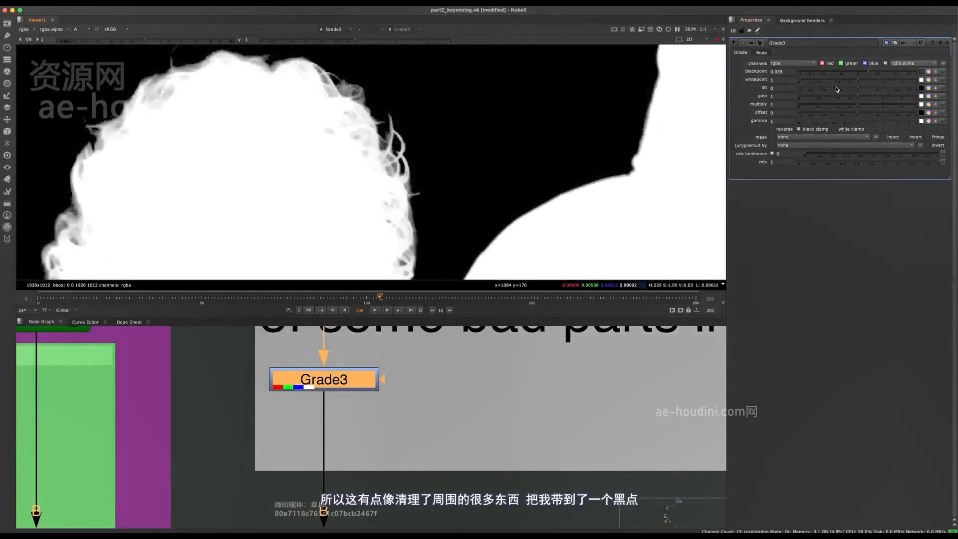
# Adjust the Grade's blackpoint to 0.035 and check the alpha around the curly hair
pyautogui.moveTo(368, 442); pyautogui.dragTo(345, 535, button='middle')
pyautogui.press('f')
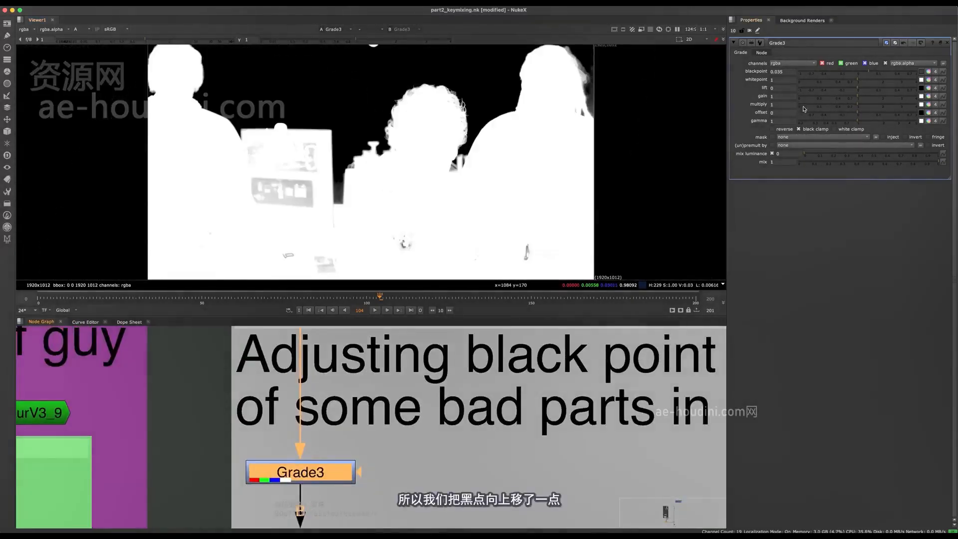
pyautogui.moveTo(860, 75); pyautogui.dragTo(872, 74)
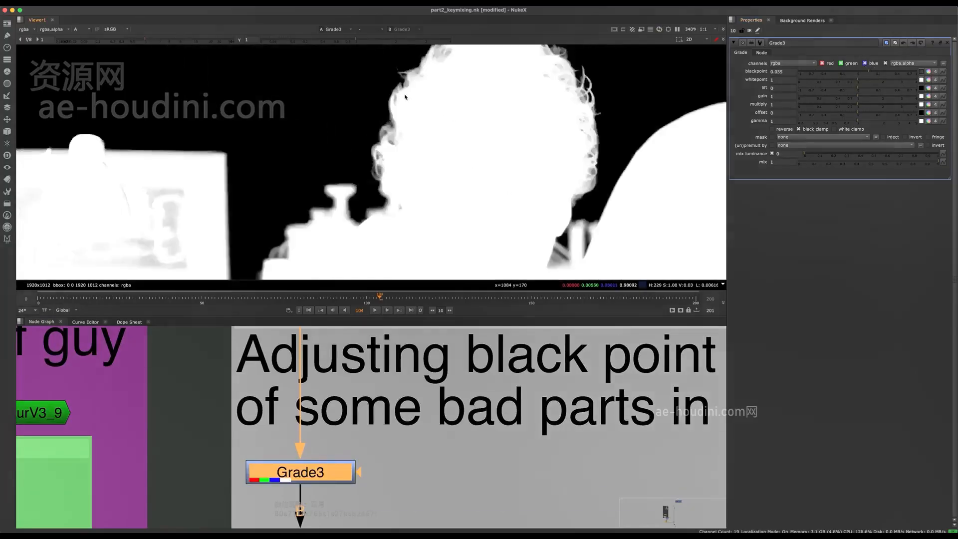
pyautogui.press('f')
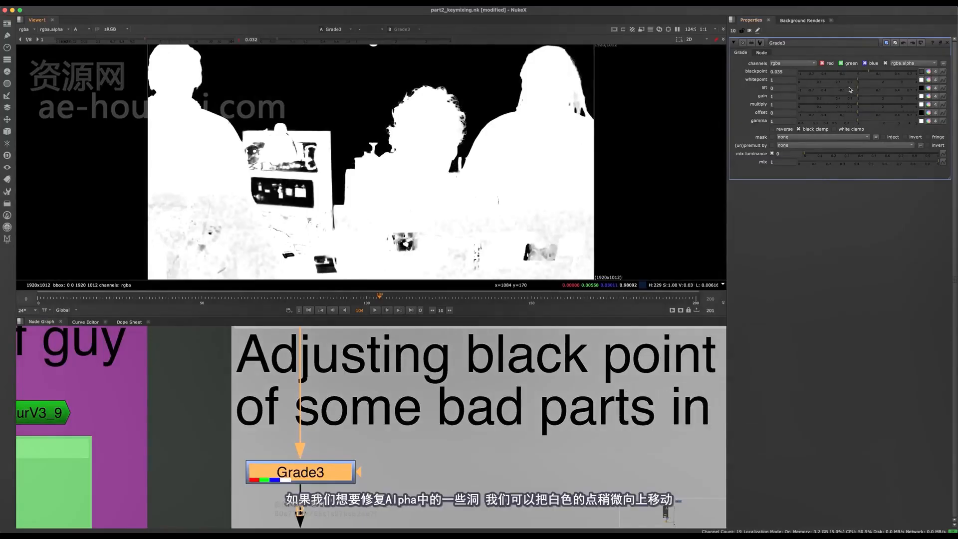
# Lower the Grade's whitepoint to 0.065 to fill the alpha holes, then restore the viewer gamma to 1
pyautogui.moveTo(859, 83); pyautogui.dragTo(813, 78)
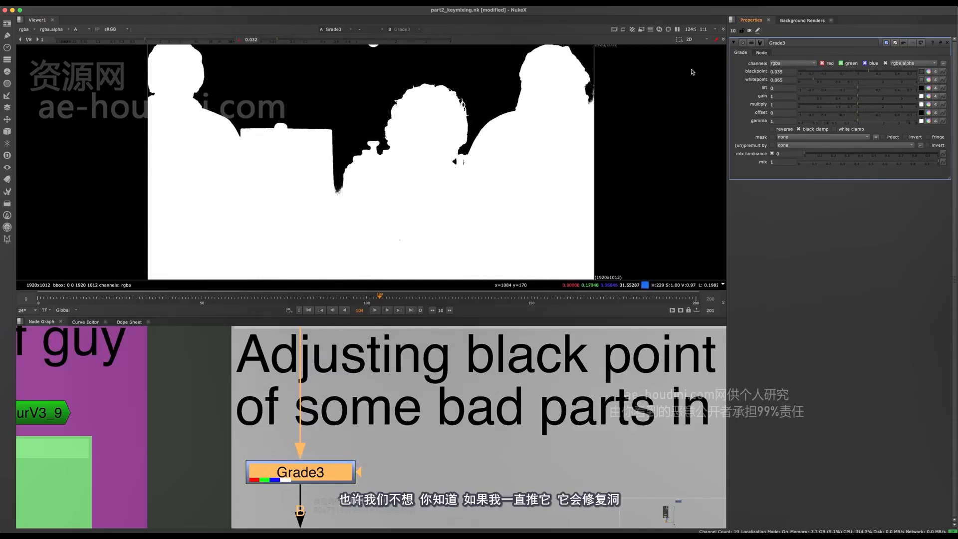
pyautogui.click(241, 43)
pyautogui.moveTo(241, 43); pyautogui.dragTo(279, 38)
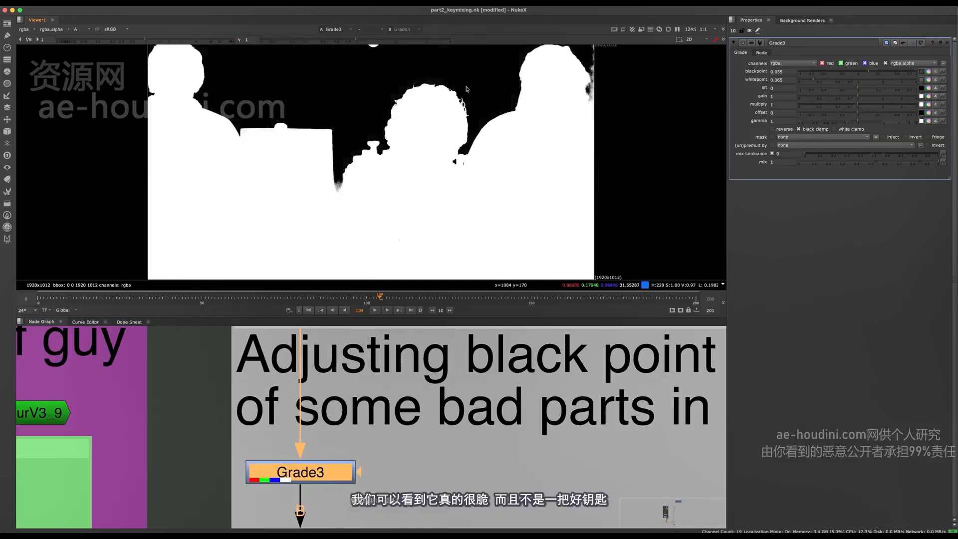
# Examine how the extreme whitepoint hardens the curly hair edges, comparing the alpha with the Grade off and on
pyautogui.scroll(5, 467, 89)
pyautogui.press('d')
pyautogui.press('d')
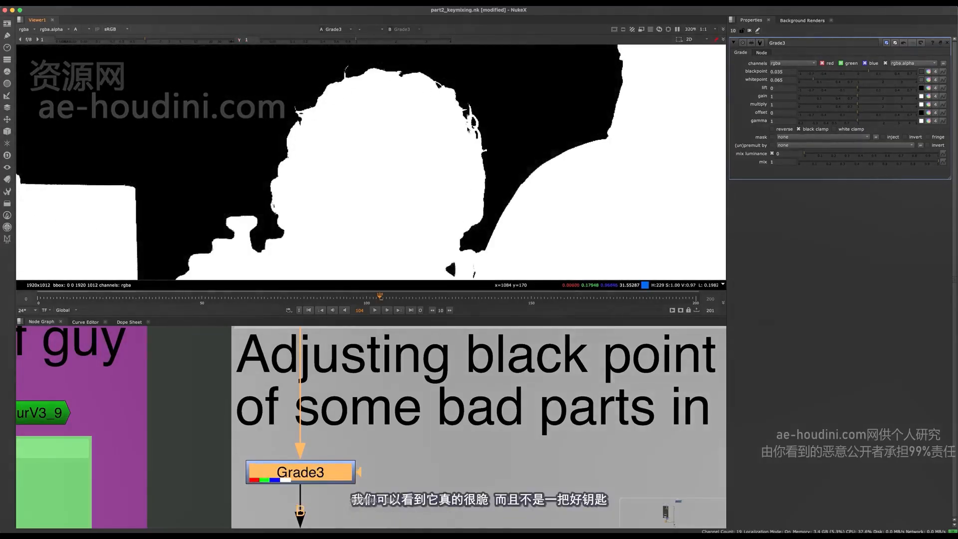
pyautogui.scroll(4, 476, 126)
pyautogui.scroll(-6, 485, 134)
pyautogui.scroll(3, 408, 116)
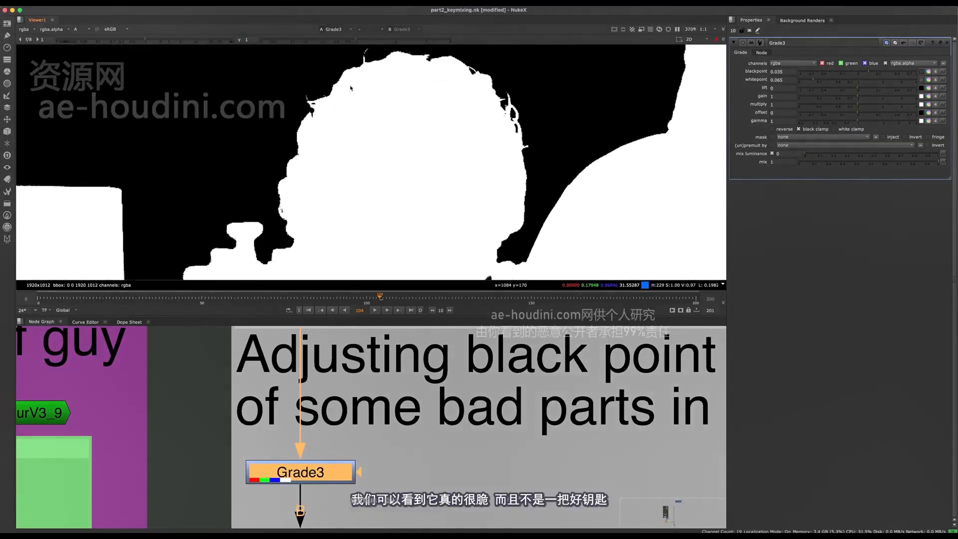
# Try a whitepoint of 0.055 on the Grade, raise it to 0.86 and check the resulting matte
pyautogui.moveTo(818, 86)
pyautogui.mouseDown()
pyautogui.moveTo(837, 91)
pyautogui.moveTo(817, 87)
pyautogui.mouseUp()
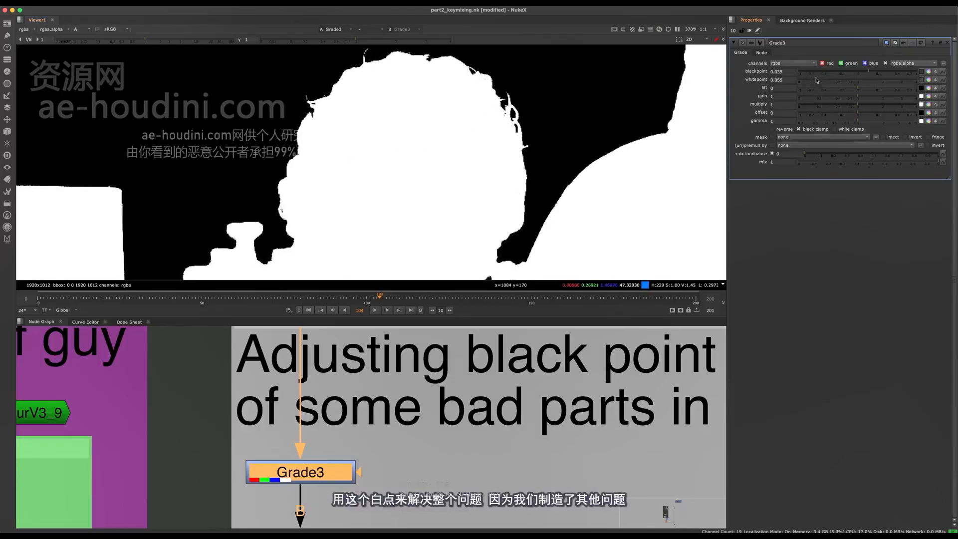
pyautogui.moveTo(817, 80); pyautogui.dragTo(853, 81)
pyautogui.scroll(-8, 481, 145)
pyautogui.scroll(6, 489, 112)
pyautogui.scroll(-3, 538, 133)
pyautogui.scroll(-2, 378, 204)
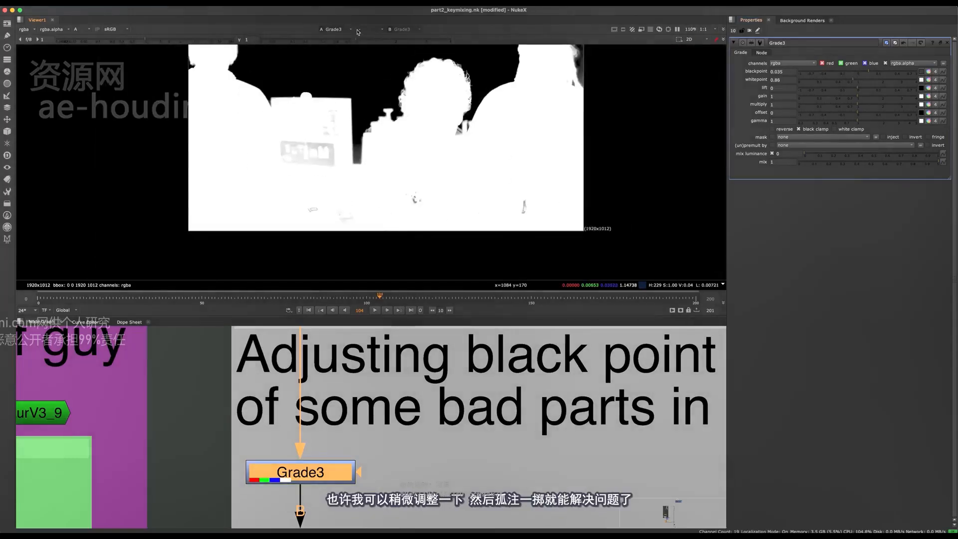
# Darken the viewer gamma to expose the remaining alpha holes and set the Grade's whitepoint to 0.96
pyautogui.moveTo(331, 40); pyautogui.dragTo(264, 42)
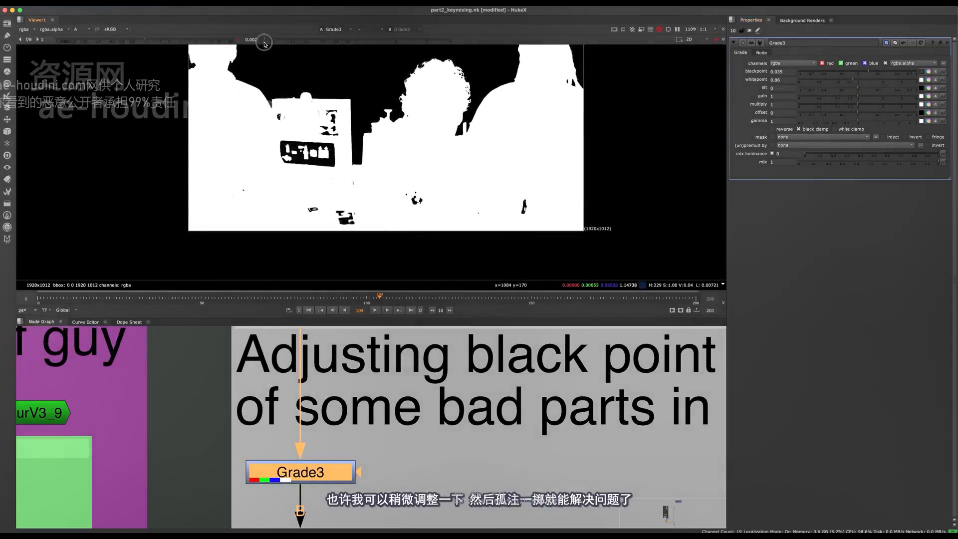
pyautogui.moveTo(338, 52); pyautogui.dragTo(360, 83, button='middle')
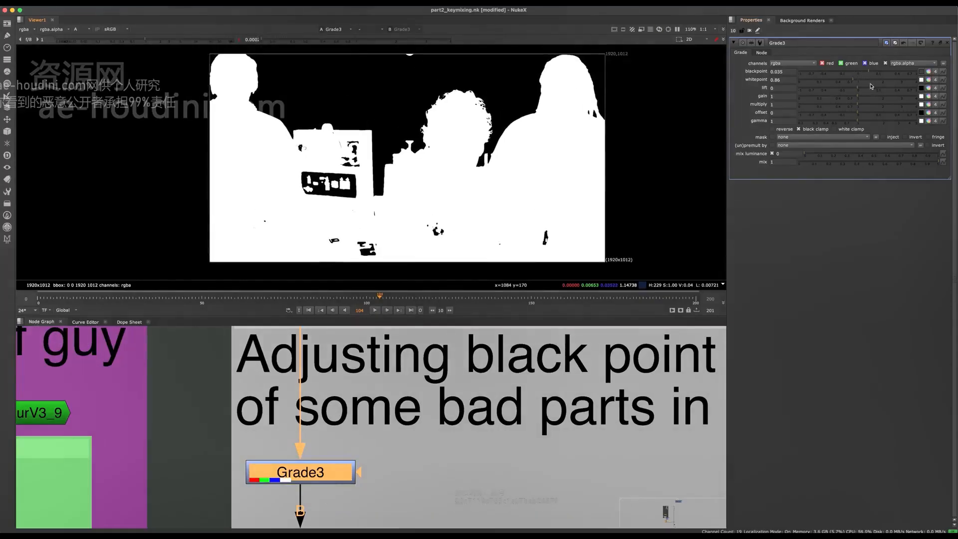
pyautogui.moveTo(855, 81); pyautogui.dragTo(856, 79)
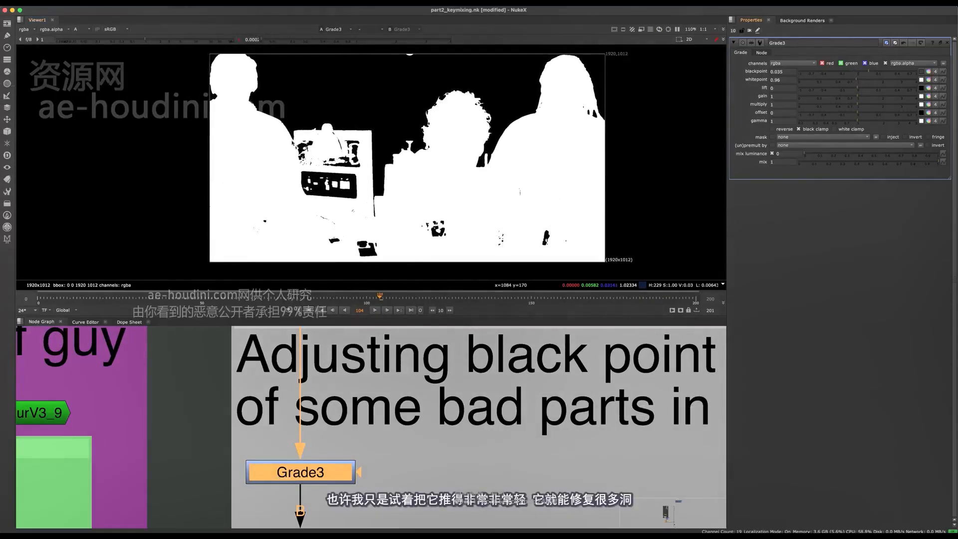
# Examine the remaining foreground holes in the full-size alpha and restore the viewer gamma to 1
pyautogui.scroll(4, 339, 204)
pyautogui.press('space')
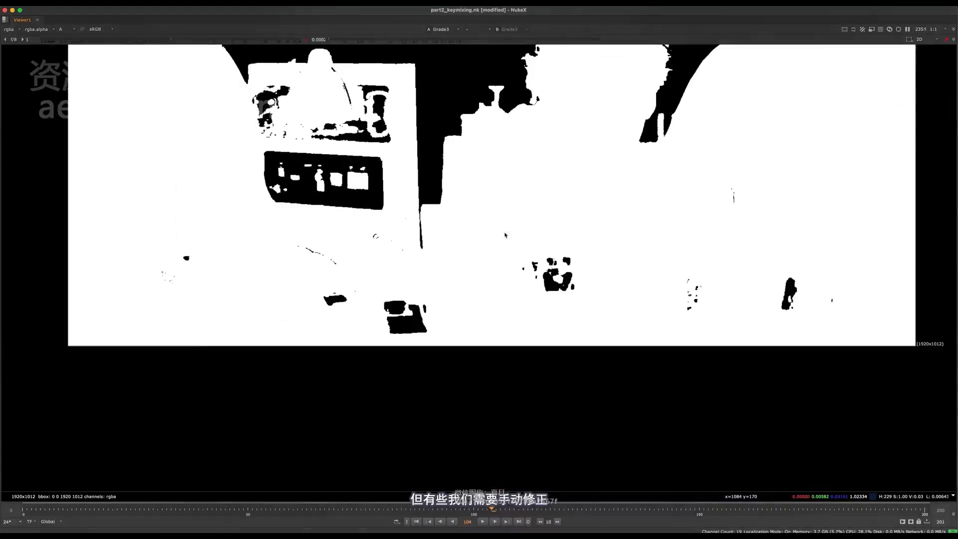
pyautogui.press('f')
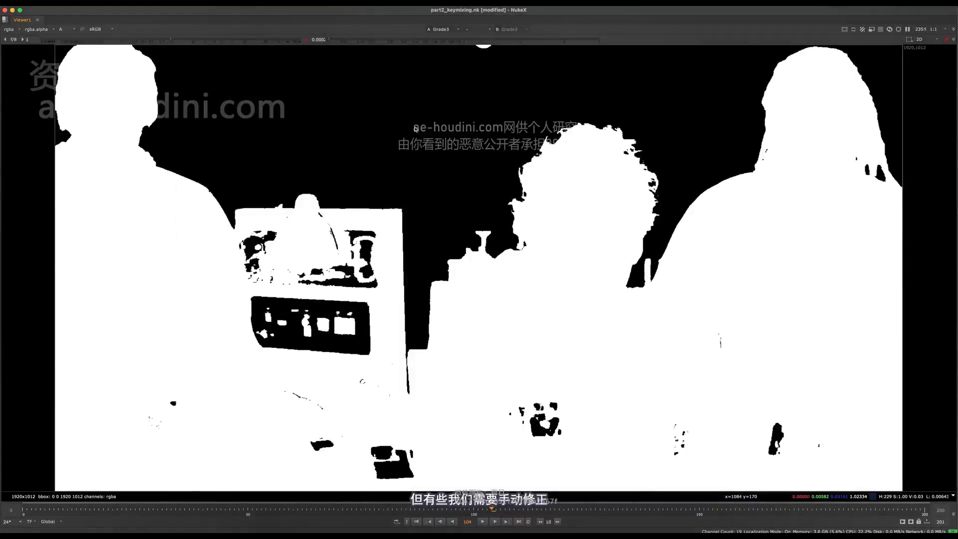
pyautogui.click(305, 41)
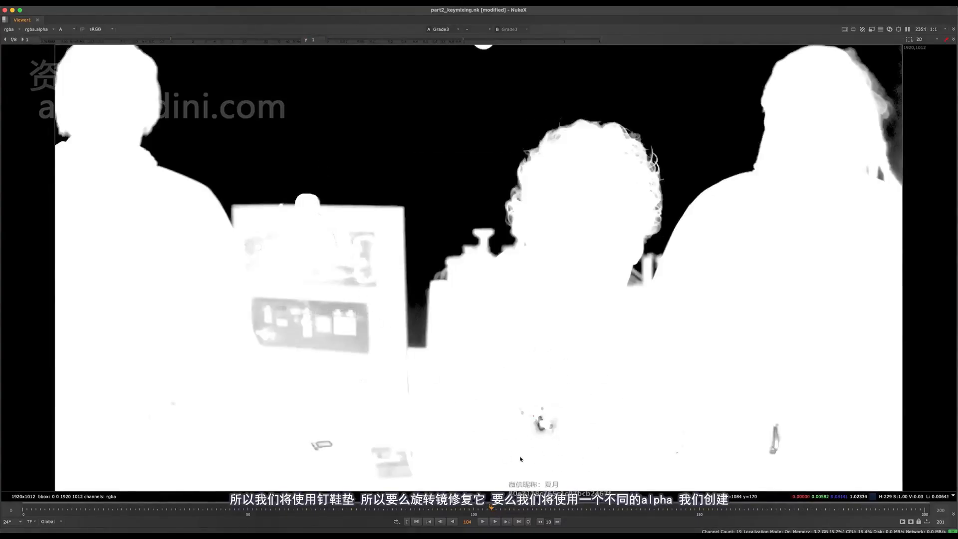
# Show the base key and its black point adjustment within the Key section of the full-size node graph
pyautogui.press('space')
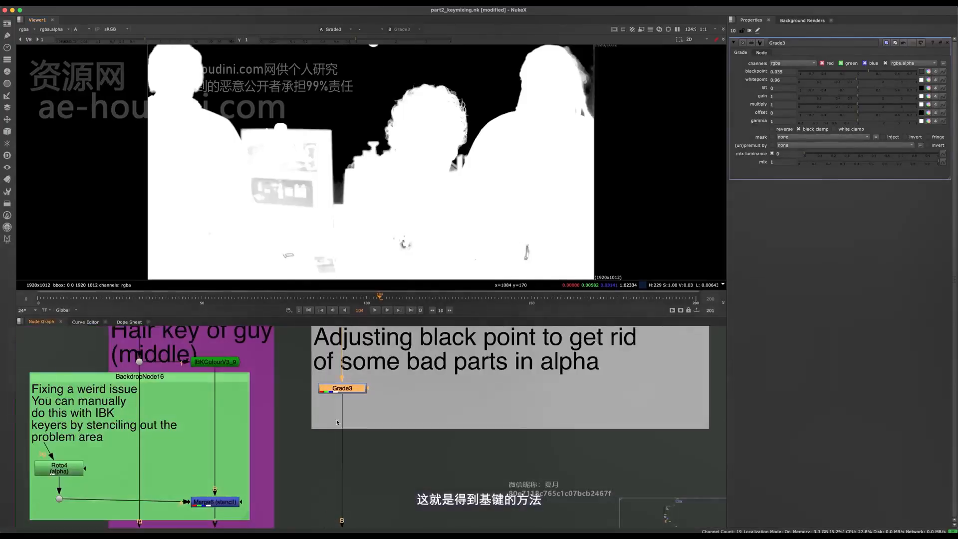
pyautogui.press('space')
pyautogui.scroll(-6, 367, 326)
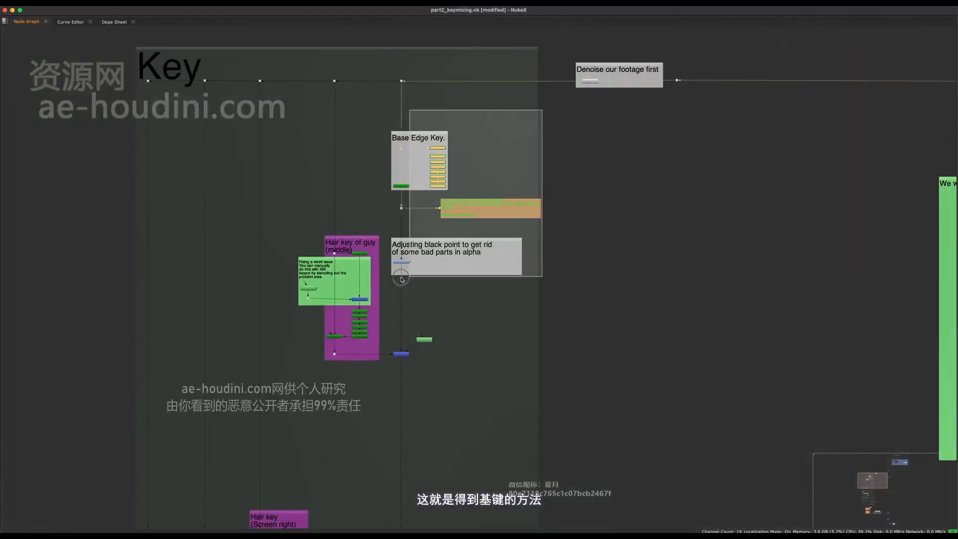
# Look over the base edge key, black point adjustment and middle man's hair key groups in the Key section's node graph
pyautogui.scroll(3, 428, 253)
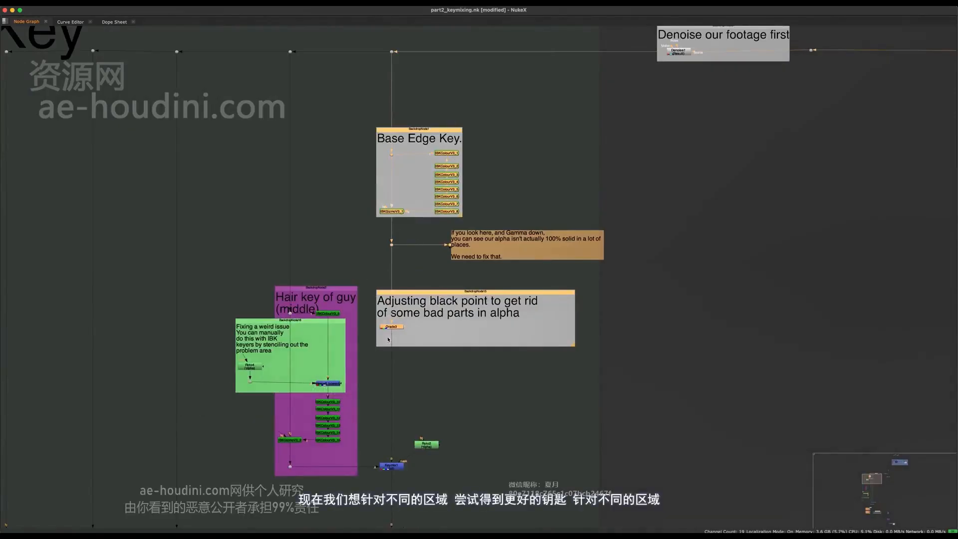
pyautogui.moveTo(388, 340); pyautogui.dragTo(358, 447, button='middle')
pyautogui.press('space')
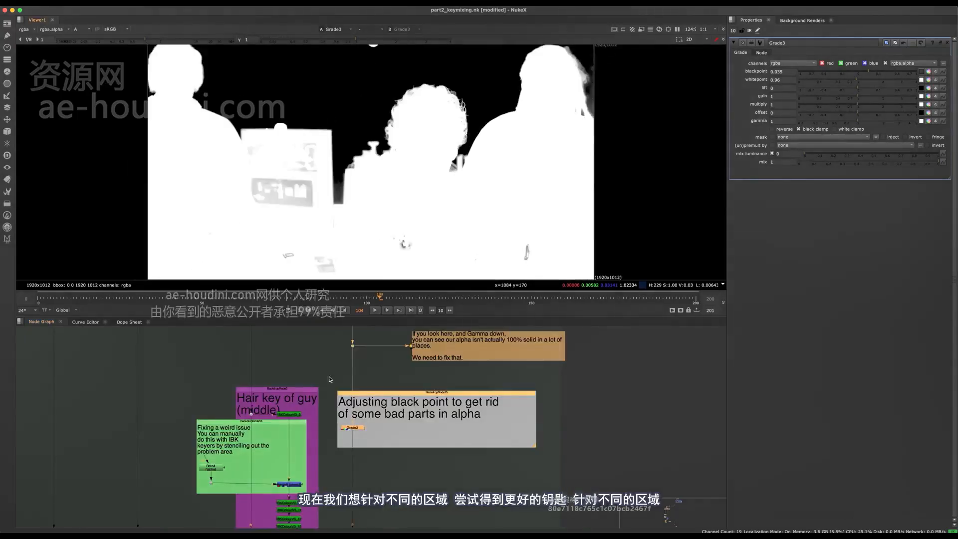
pyautogui.press('space')
pyautogui.moveTo(427, 194); pyautogui.dragTo(377, 205, button='middle')
pyautogui.click(502, 238)
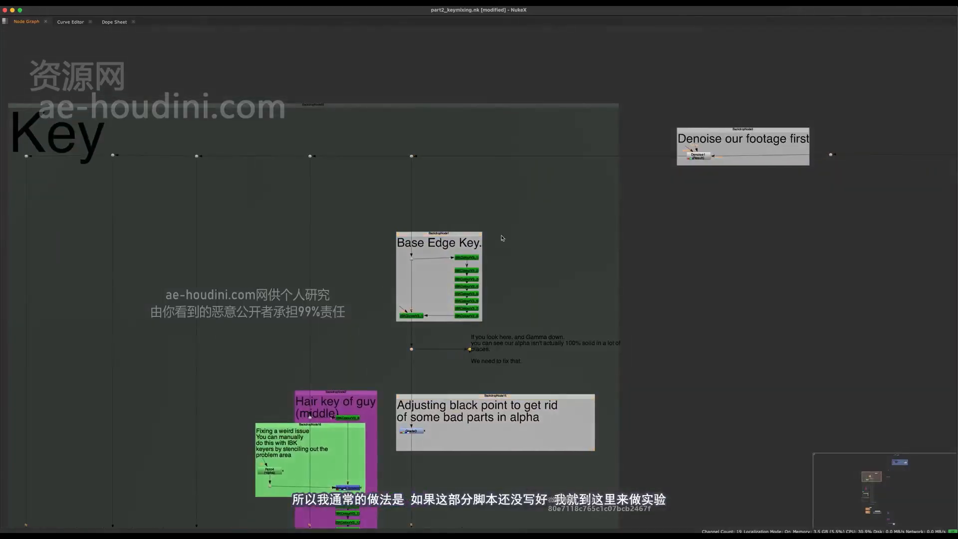
pyautogui.moveTo(389, 250); pyautogui.dragTo(444, 145, button='middle')
pyautogui.moveTo(402, 295); pyautogui.dragTo(402, 217, button='middle')
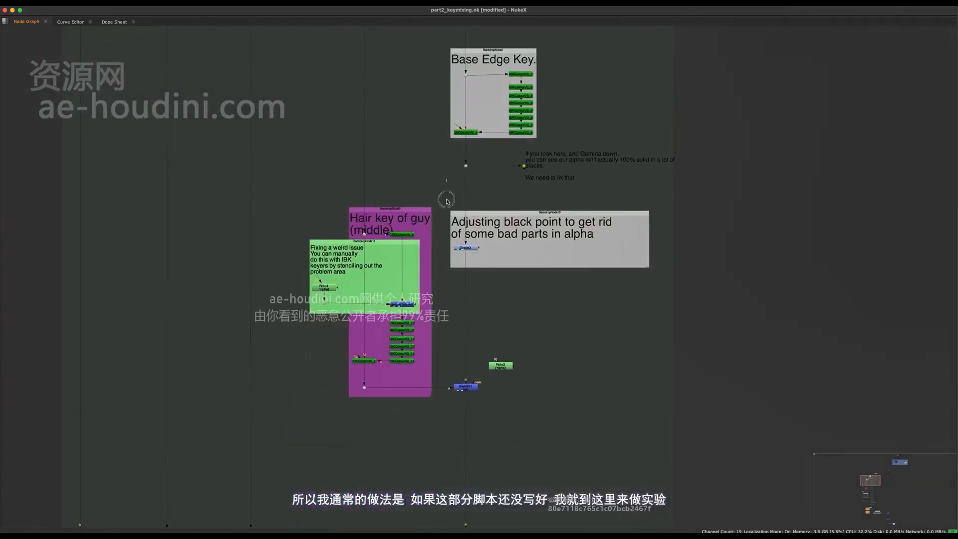
pyautogui.moveTo(384, 130); pyautogui.dragTo(329, 376, button='middle')
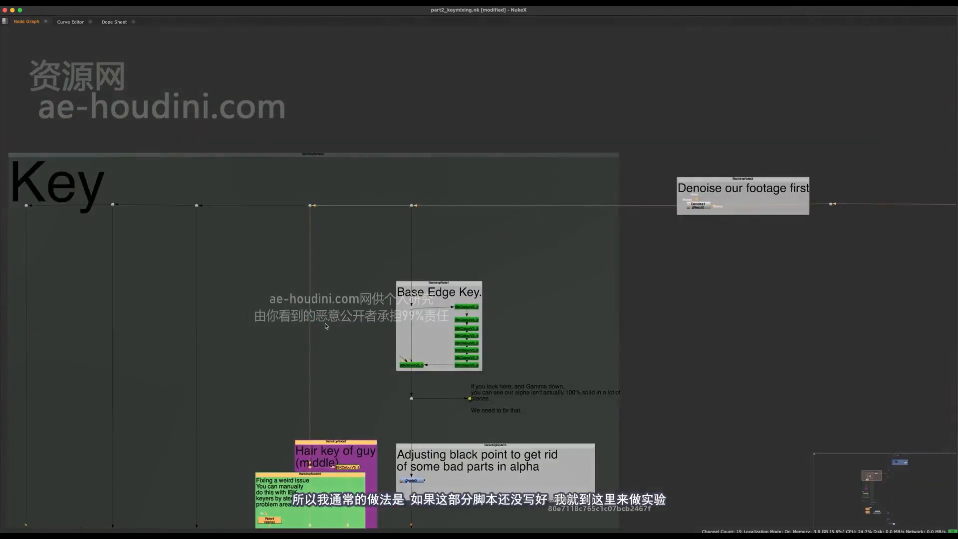
# Add a Keylight node in the empty space beside the Base Edge Key group and restore the layout with the viewer
pyautogui.scroll(4, 325, 326)
pyautogui.press('Tab')
pyautogui.write('keylig')
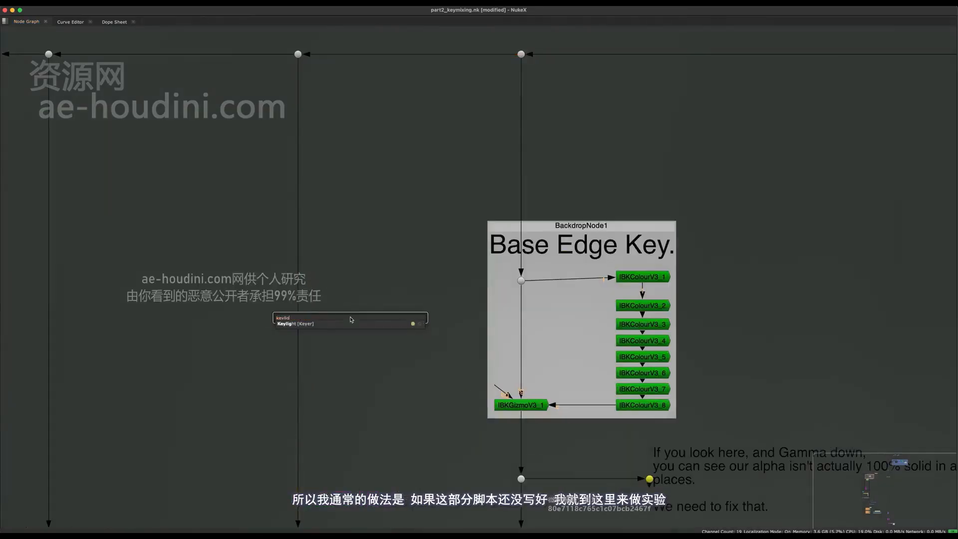
pyautogui.press('Return')
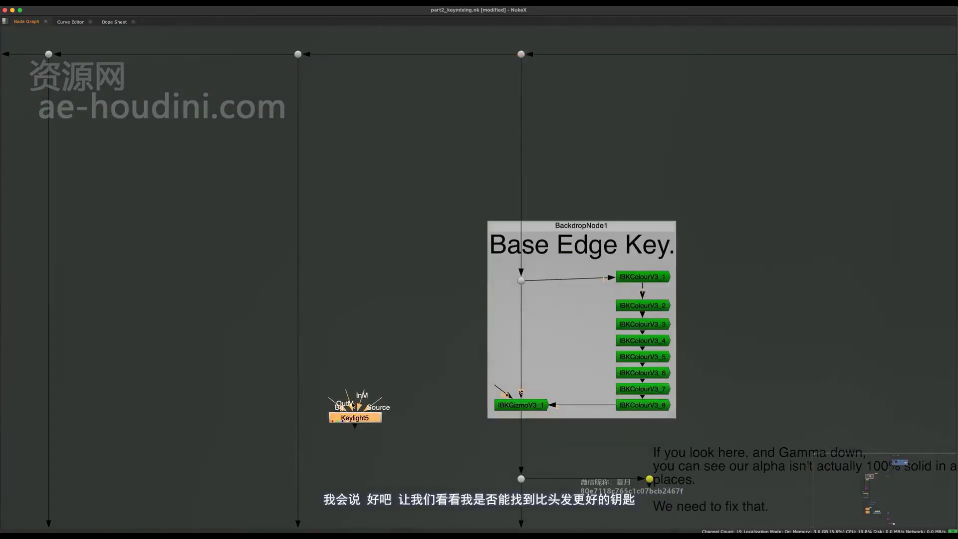
pyautogui.press('space')
pyautogui.press('a')
pyautogui.press('a')
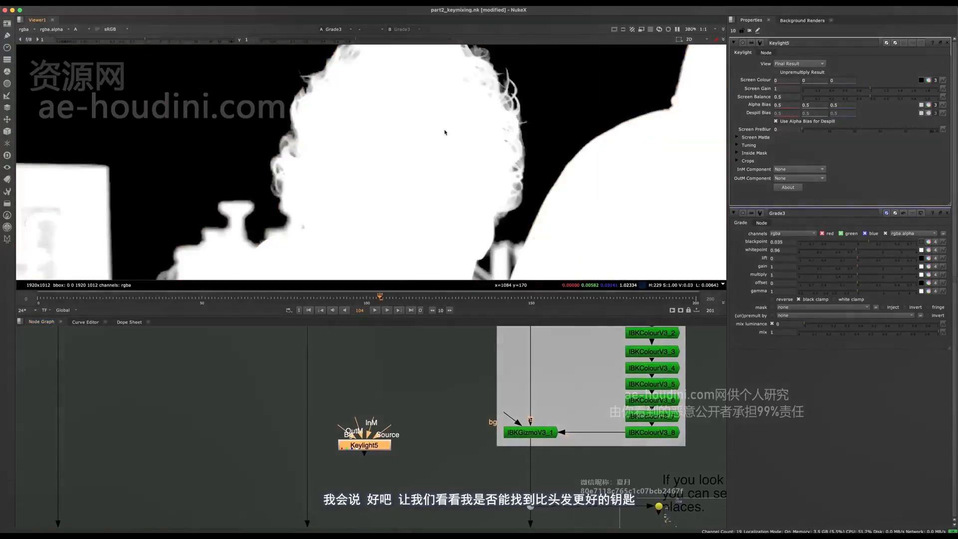
# Insert a dot on the neighbouring plate line, connect the Keylight's Source input to it and view the Keylight
pyautogui.scroll(5, 429, 149)
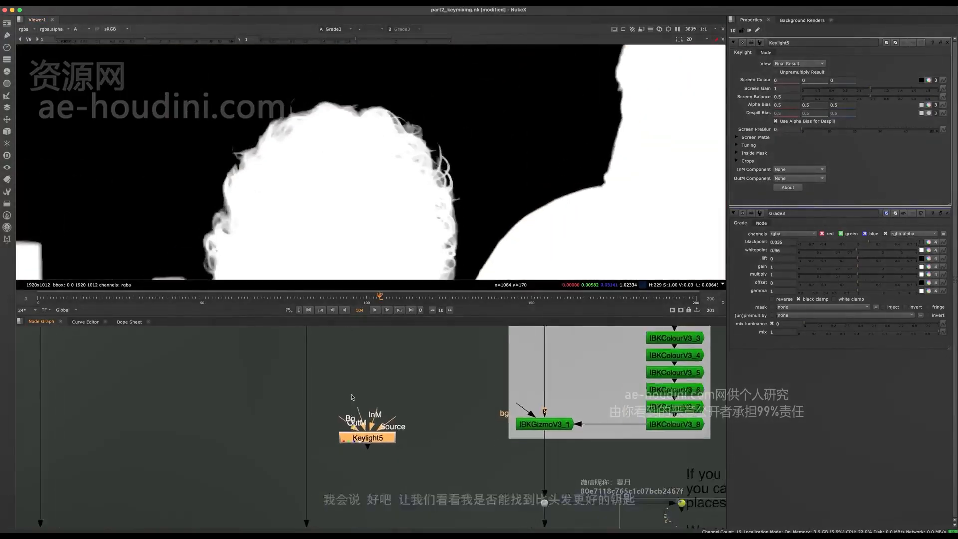
pyautogui.scroll(3, 371, 444)
pyautogui.moveTo(353, 442); pyautogui.dragTo(426, 356, button='middle')
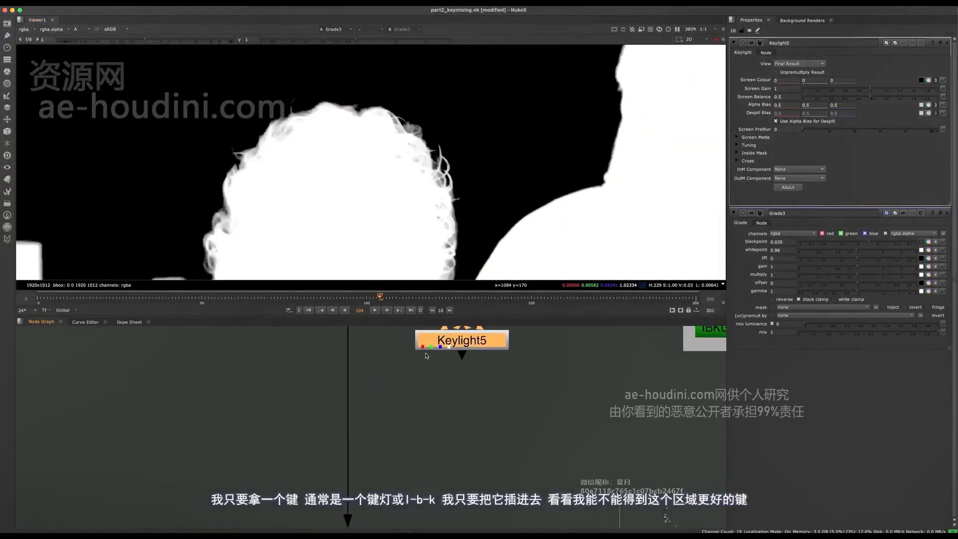
pyautogui.moveTo(442, 349); pyautogui.dragTo(230, 433)
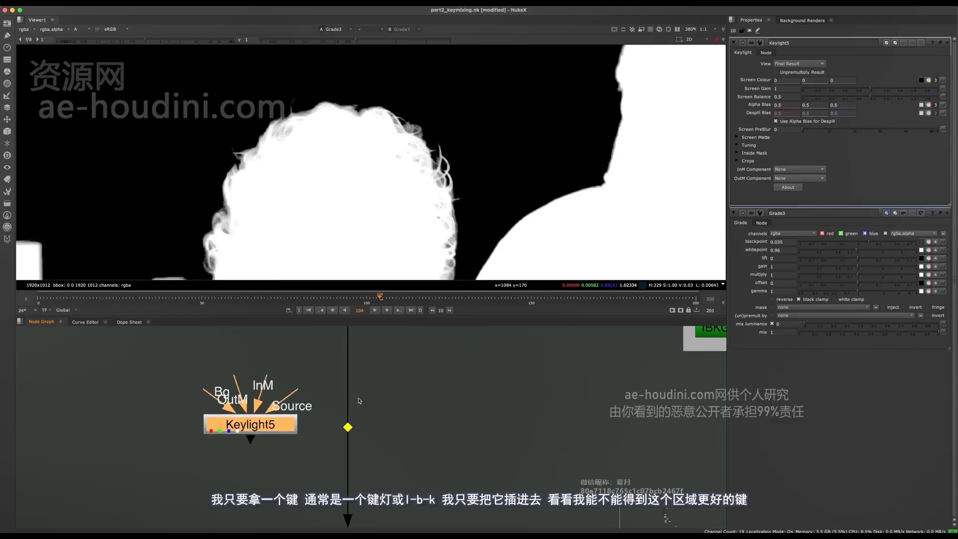
pyautogui.keyDown('super'); pyautogui.click(348, 427); pyautogui.keyUp('super')
pyautogui.moveTo(293, 389); pyautogui.dragTo(348, 424)
pyautogui.moveTo(250, 424); pyautogui.dragTo(240, 481)
pyautogui.press('1')
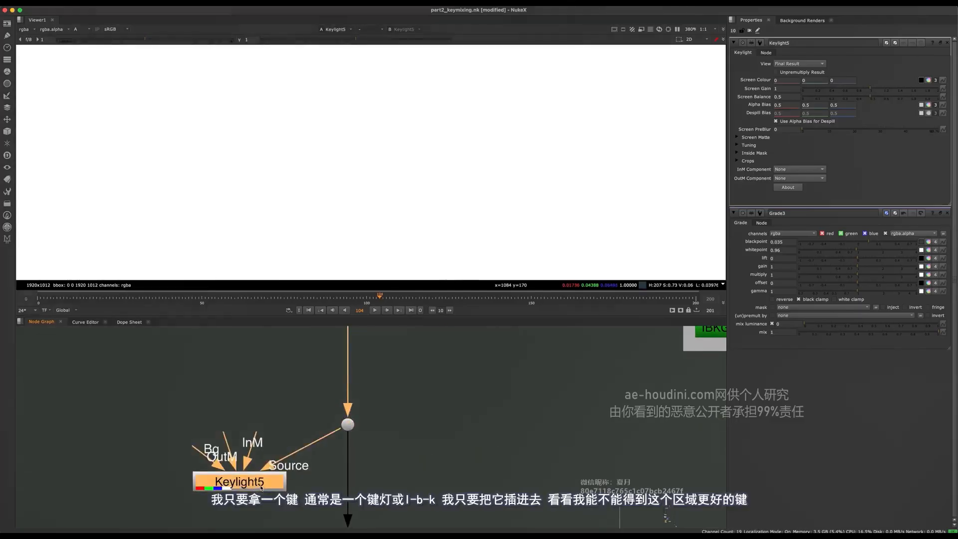
# Switch the viewer to full colour and examine the middle man's curly hair and the out-of-focus props beside him
pyautogui.press('a')
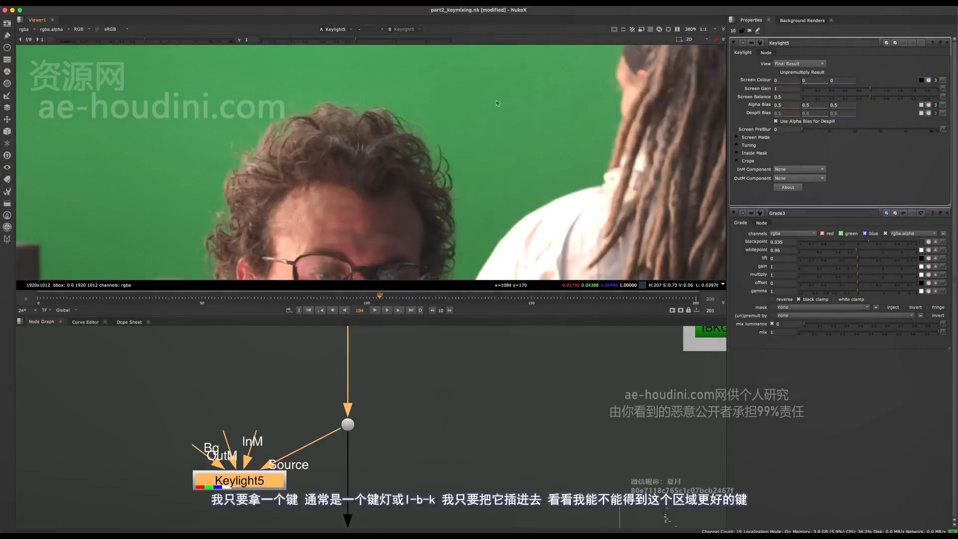
pyautogui.moveTo(210, 183); pyautogui.dragTo(272, 137, button='middle')
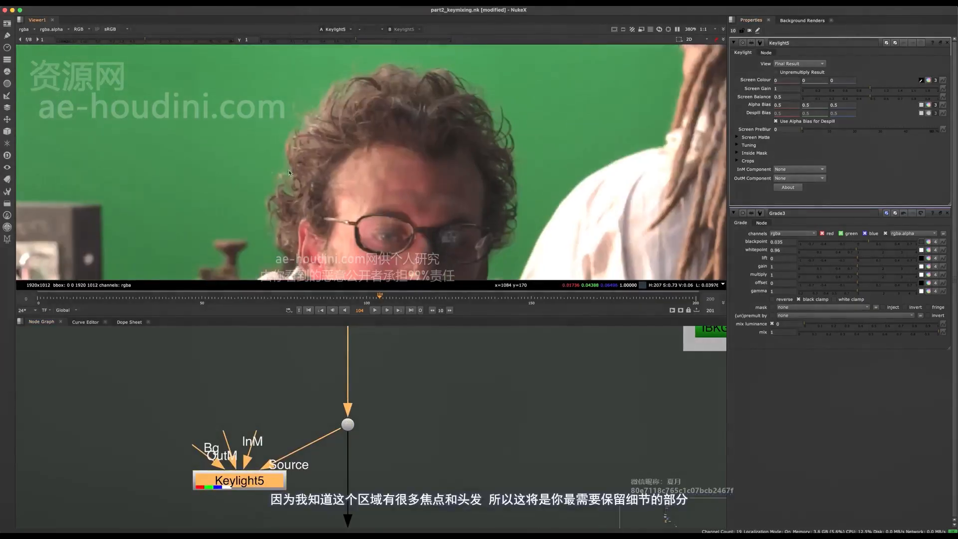
pyautogui.moveTo(224, 254); pyautogui.dragTo(292, 157, button='middle')
pyautogui.scroll(5, 304, 151)
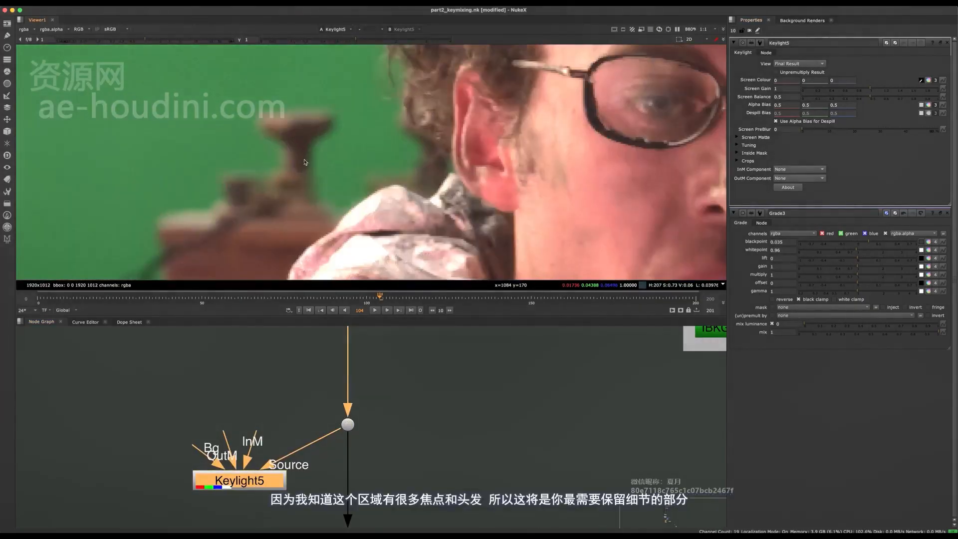
pyautogui.scroll(-6, 308, 148)
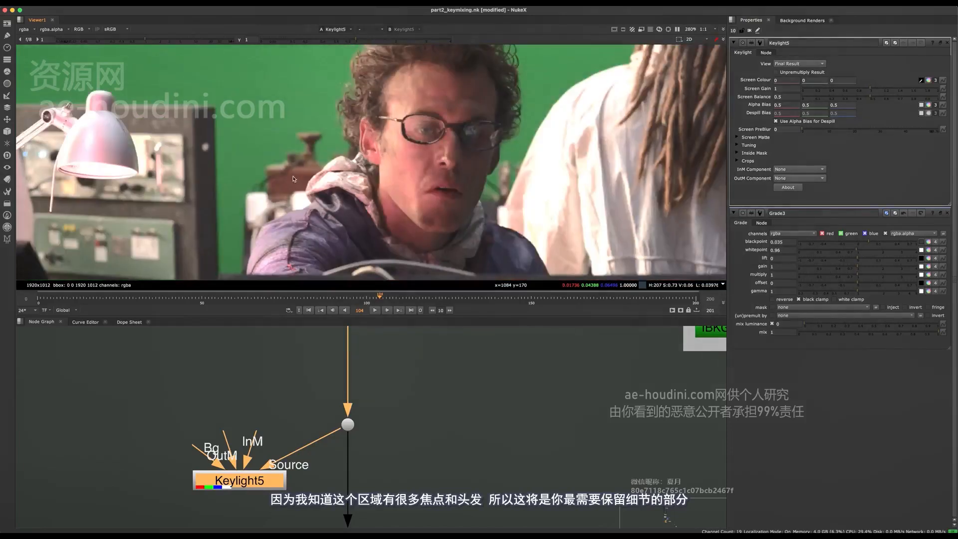
pyautogui.moveTo(294, 179); pyautogui.dragTo(332, 166, button='middle')
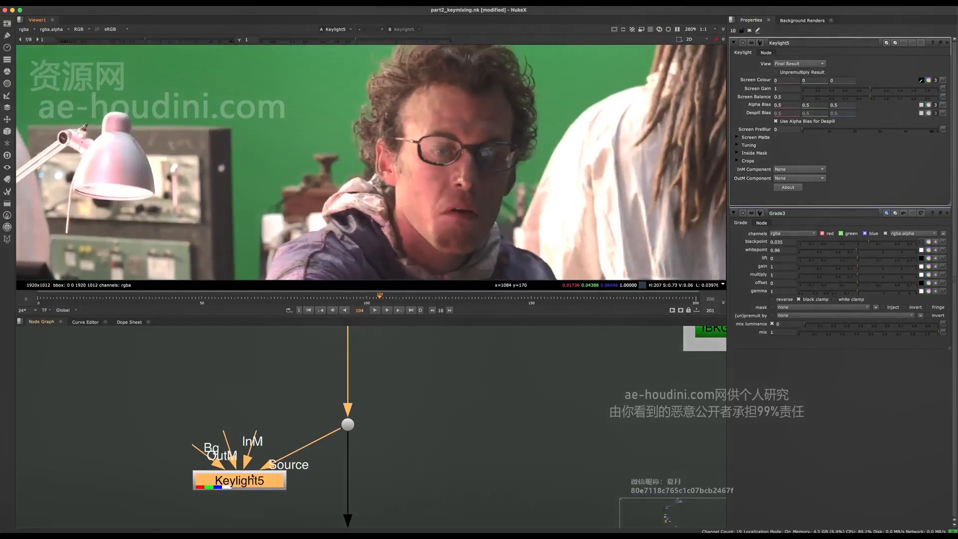
# With the Keylight disabled, sample an averaged patch of green beside the middle man's hair as its Screen Colour, and re-enable the node
pyautogui.moveTo(271, 487); pyautogui.dragTo(260, 484)
pyautogui.press('d')
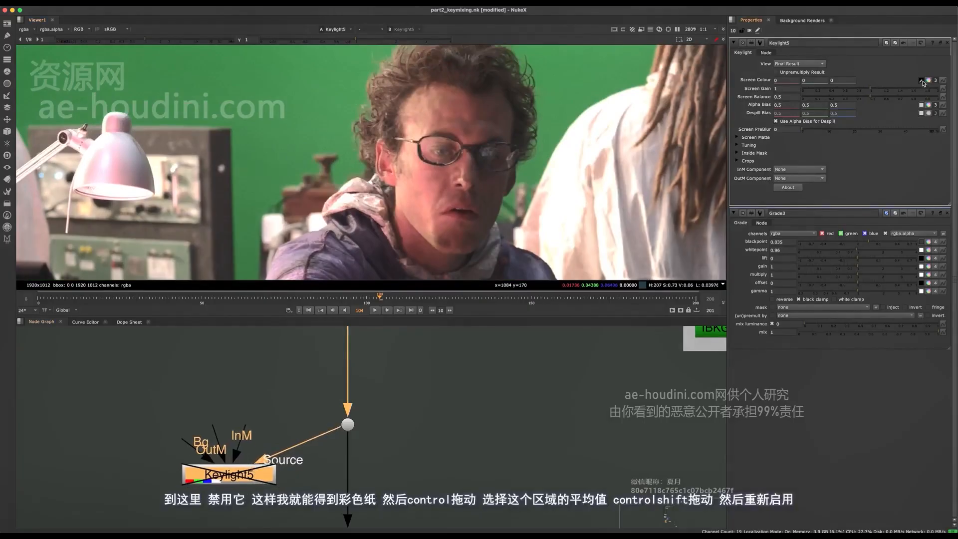
pyautogui.scroll(8, 298, 161)
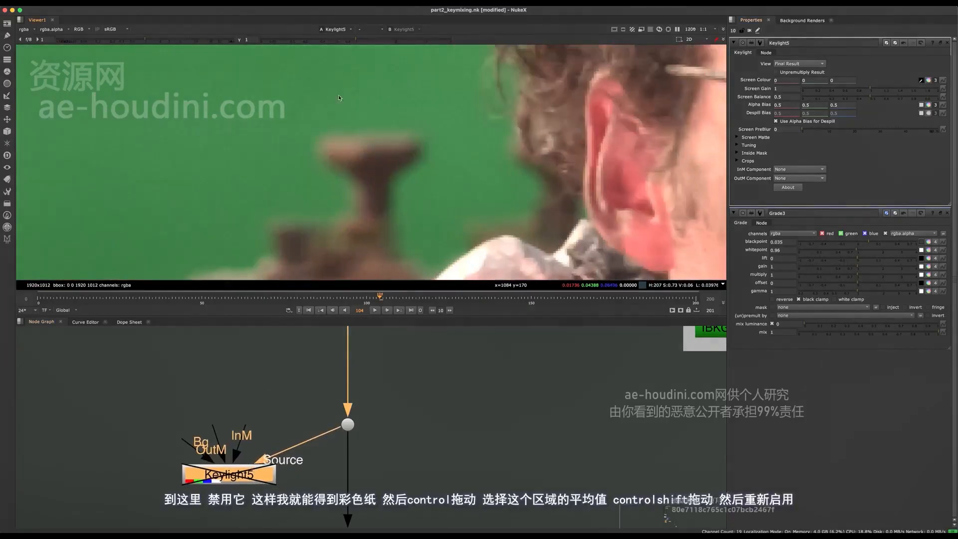
pyautogui.keyDown('ctrl'); pyautogui.moveTo(325, 121); pyautogui.dragTo(388, 108); pyautogui.keyUp('ctrl')
pyautogui.moveTo(387, 109); pyautogui.dragTo(254, 234, button='middle')
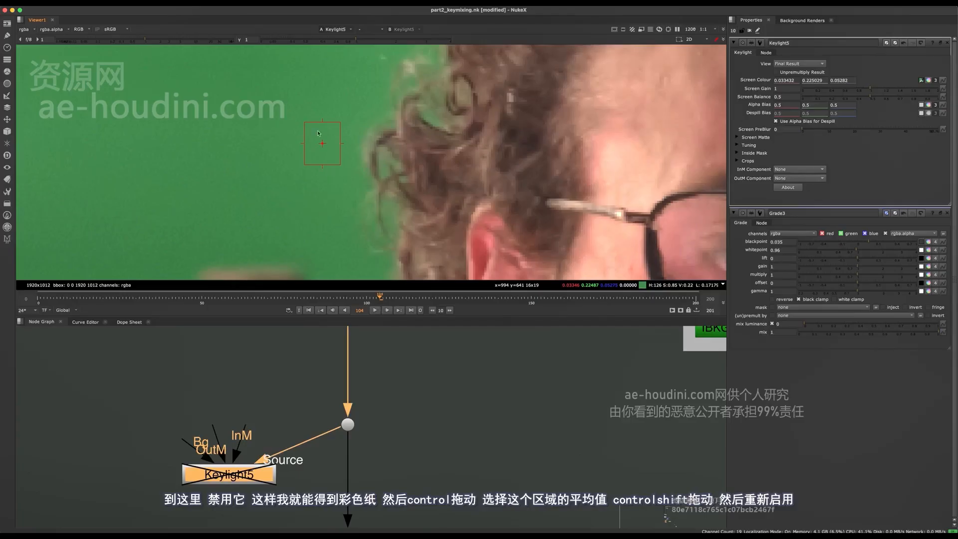
pyautogui.scroll(-5, 348, 142)
pyautogui.scroll(6, 357, 127)
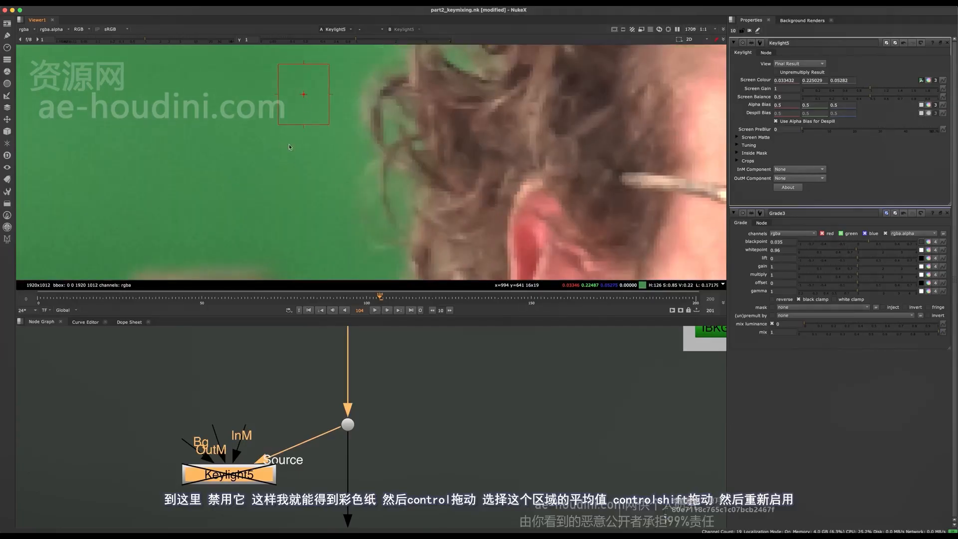
pyautogui.keyDown('ctrl'); pyautogui.keyDown('shift'); pyautogui.moveTo(268, 140); pyautogui.dragTo(319, 190); pyautogui.keyUp('shift'); pyautogui.keyUp('ctrl')
pyautogui.scroll(-5, 342, 142)
pyautogui.press('d')
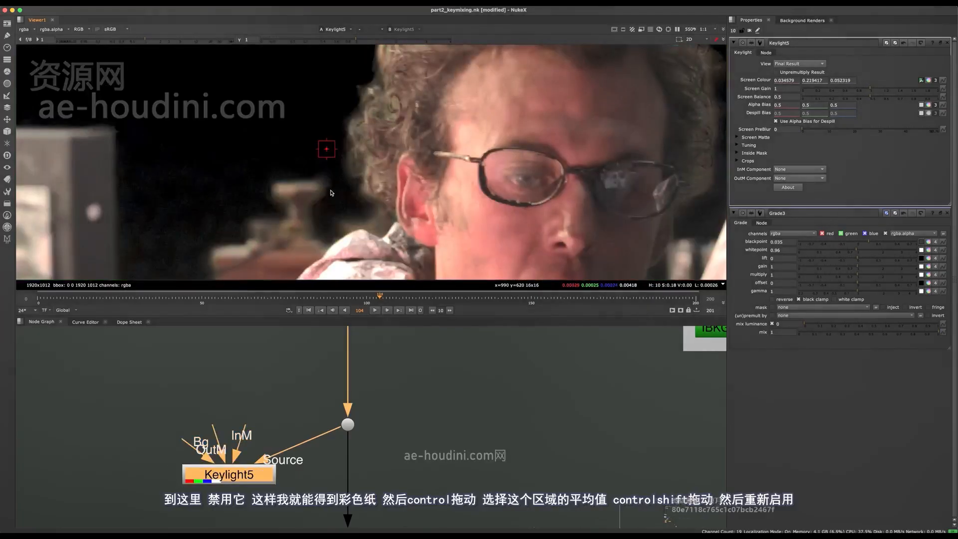
# Display the Keylight's alpha and examine the hair edges and the background across the whole frame
pyautogui.press('a')
pyautogui.scroll(-3, 349, 149)
pyautogui.scroll(3, 419, 99)
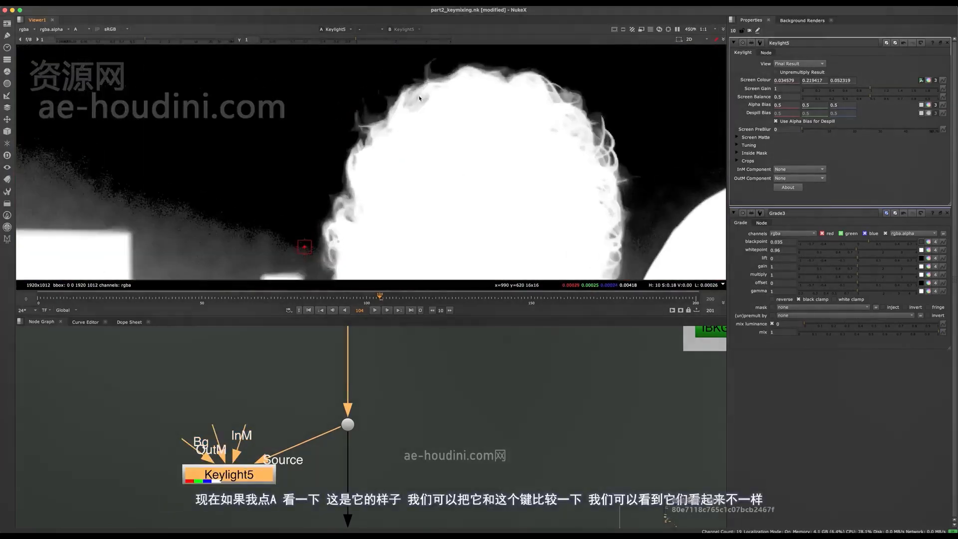
pyautogui.scroll(-4, 343, 179)
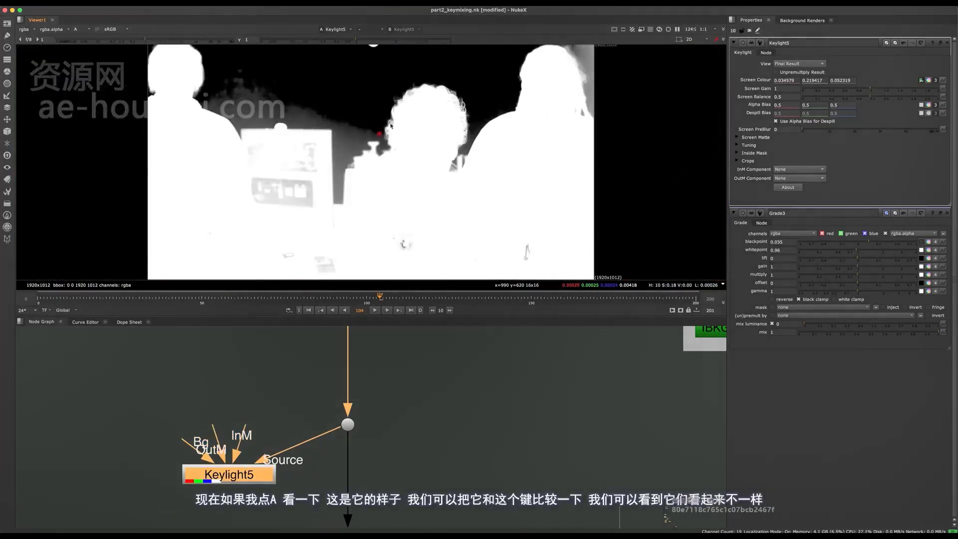
pyautogui.scroll(2, 445, 148)
pyautogui.scroll(-4, 303, 466)
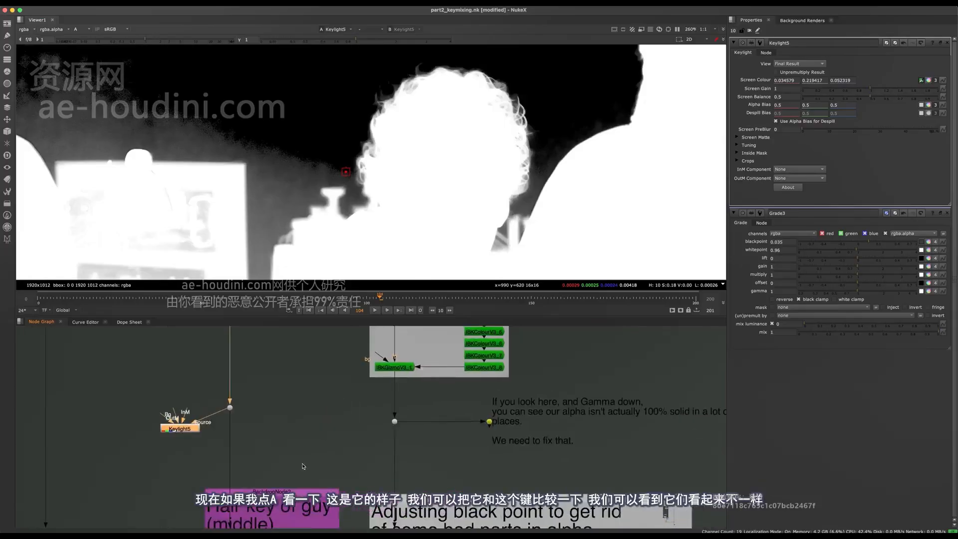
# Assign the dot below the base edge key to viewer input 2 and compare its alpha with the Keylight on input 1
pyautogui.click(394, 422)
pyautogui.press('2')
pyautogui.moveTo(378, 437); pyautogui.dragTo(378, 420, button='middle')
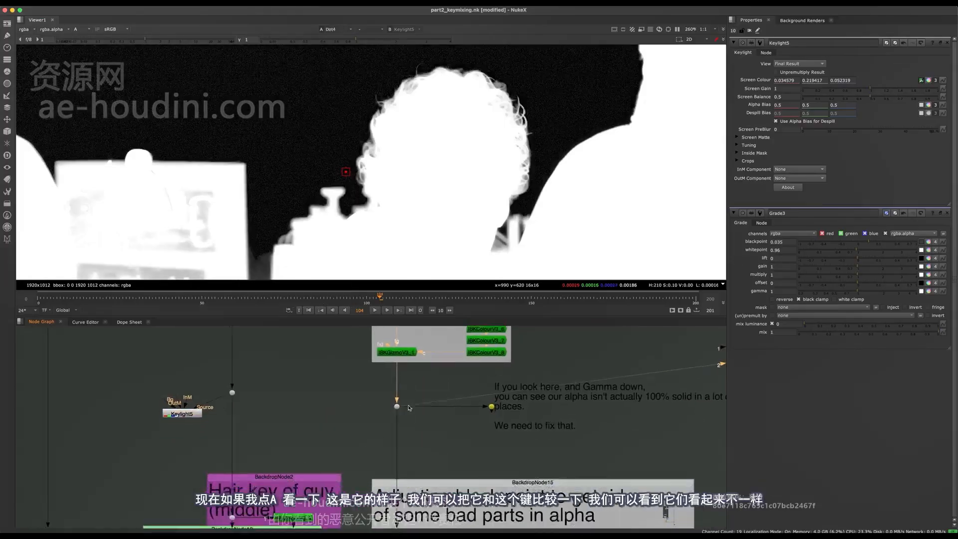
pyautogui.scroll(1, 378, 420)
pyautogui.press('1')
pyautogui.press('2')
pyautogui.press('1')
pyautogui.press('2')
pyautogui.press('1')
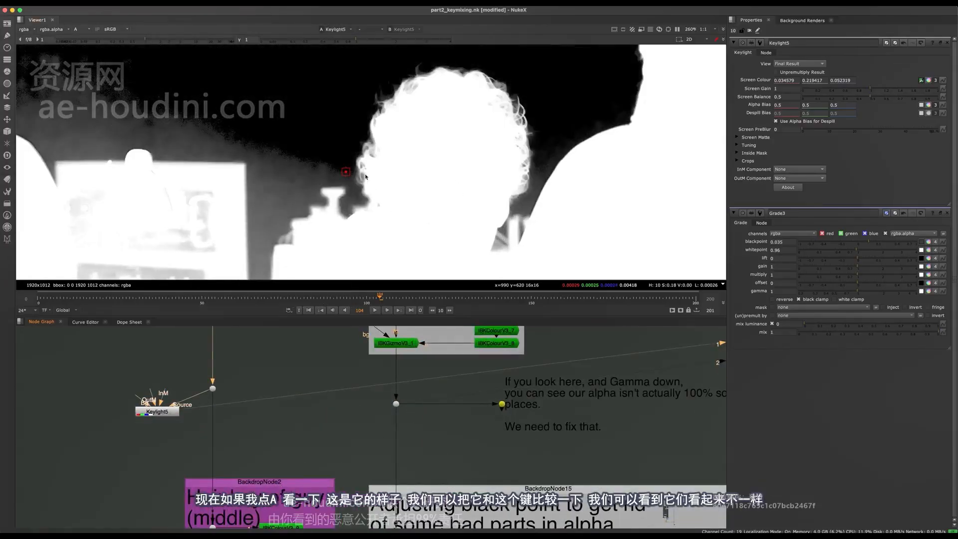
pyautogui.press('2')
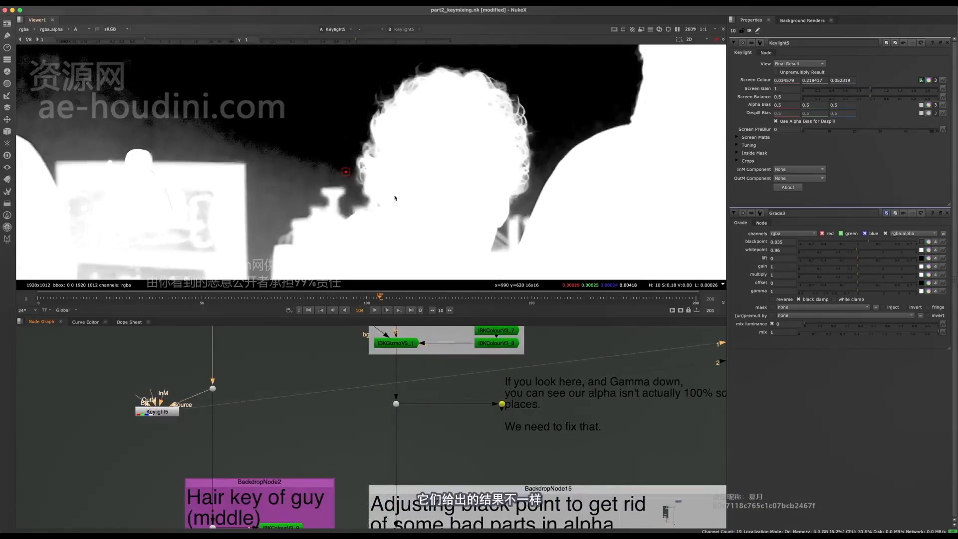
# Compare the fine curls at the edge of the hair between the base key and the Keylight at close range
pyautogui.scroll(8, 533, 150)
pyautogui.press('2')
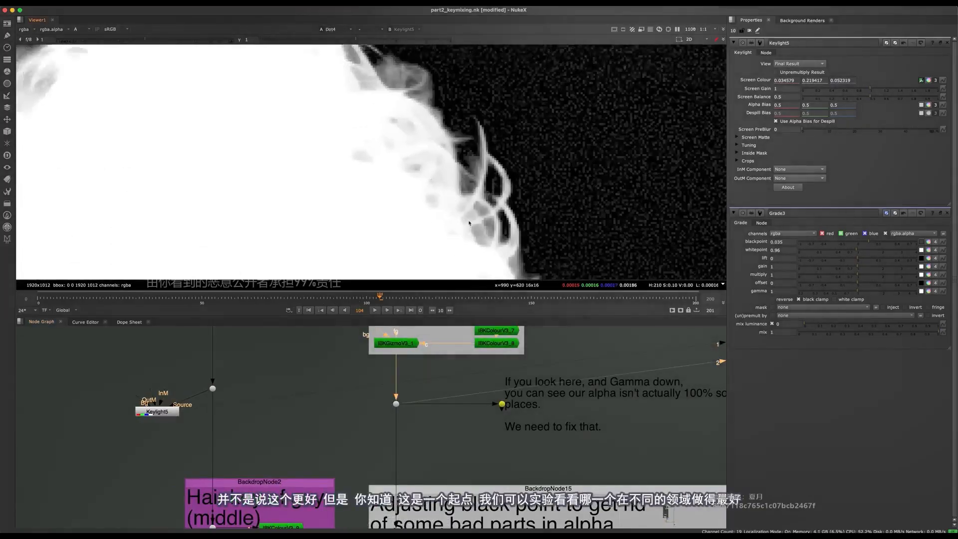
pyautogui.press('1')
pyautogui.scroll(-2, 470, 192)
# Disconnect the Keylight and reconnect its Source input to the dot on the plate line
pyautogui.hotkey('ctrl', 'd')
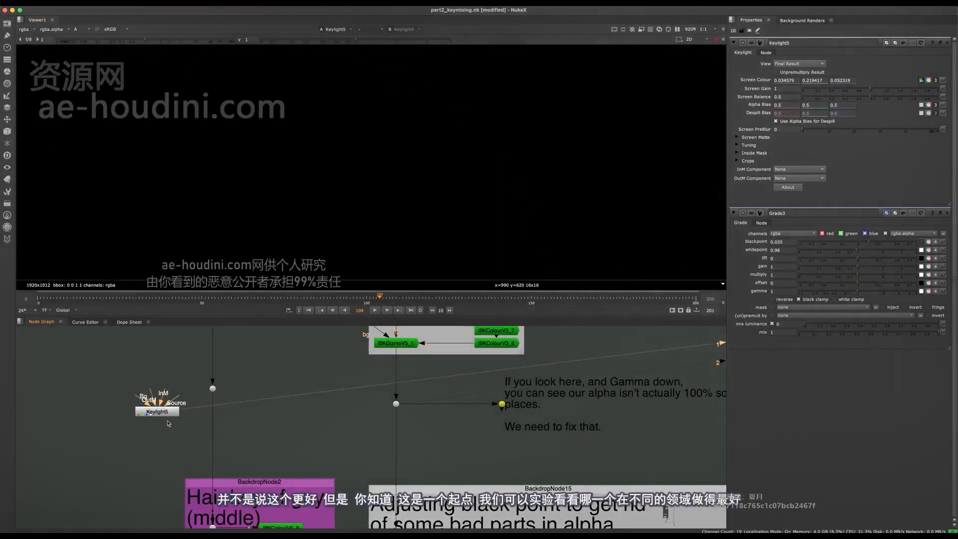
pyautogui.moveTo(181, 395); pyautogui.dragTo(213, 388)
pyautogui.scroll(-5, 382, 164)
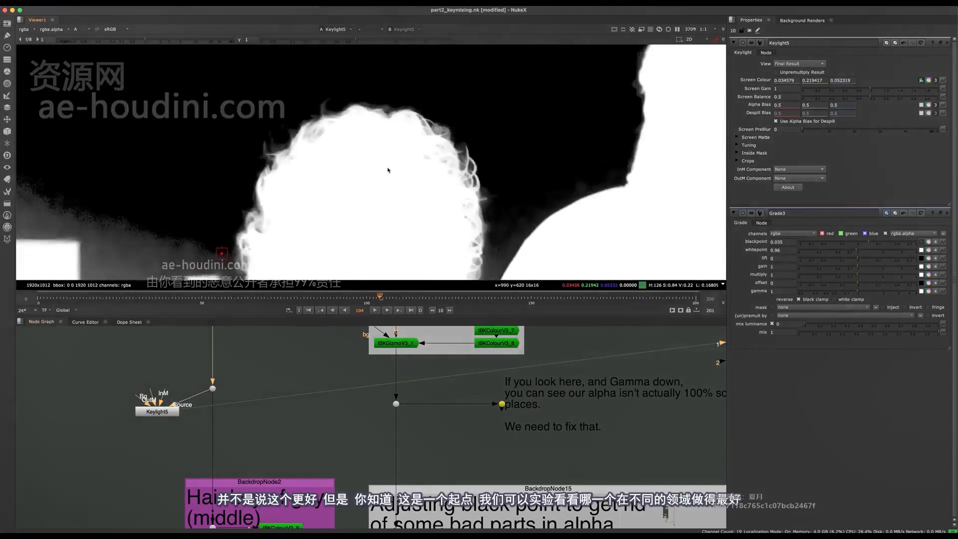
# Compare both alphas around the hair, and inspect the Keylight's matte around the props and the head at the frame's left edge
pyautogui.scroll(3, 284, 155)
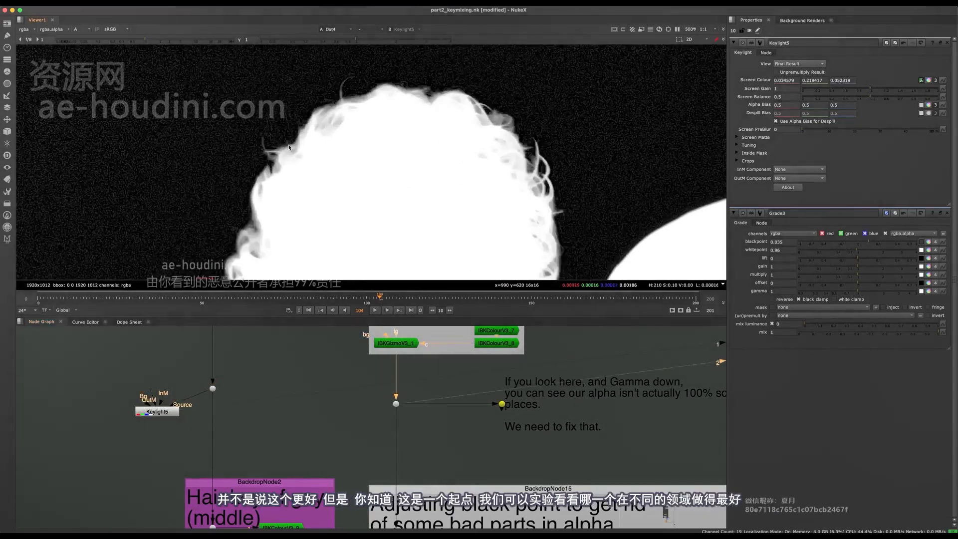
pyautogui.press('Up')
pyautogui.press('Up')
pyautogui.press('Up')
pyautogui.press('Up')
pyautogui.press('Up')
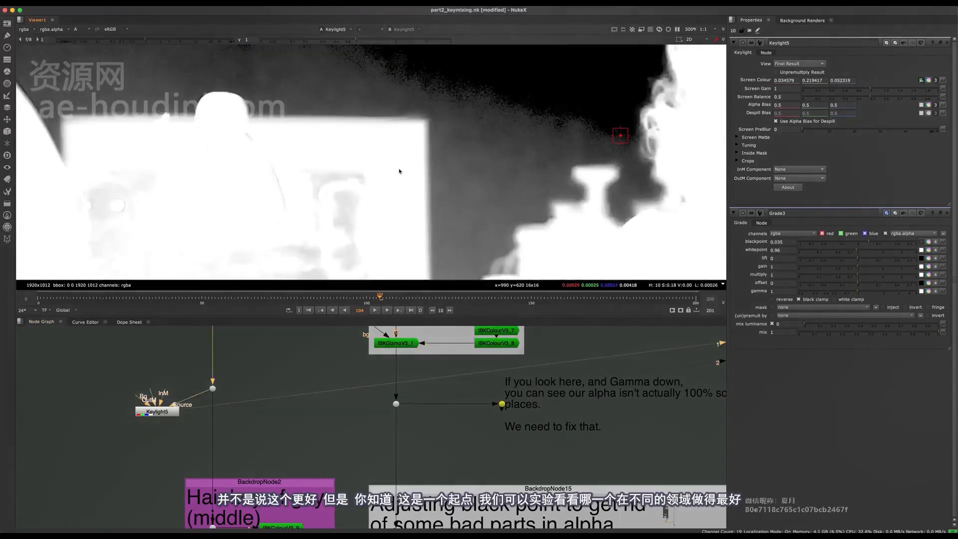
pyautogui.scroll(-6, 406, 210)
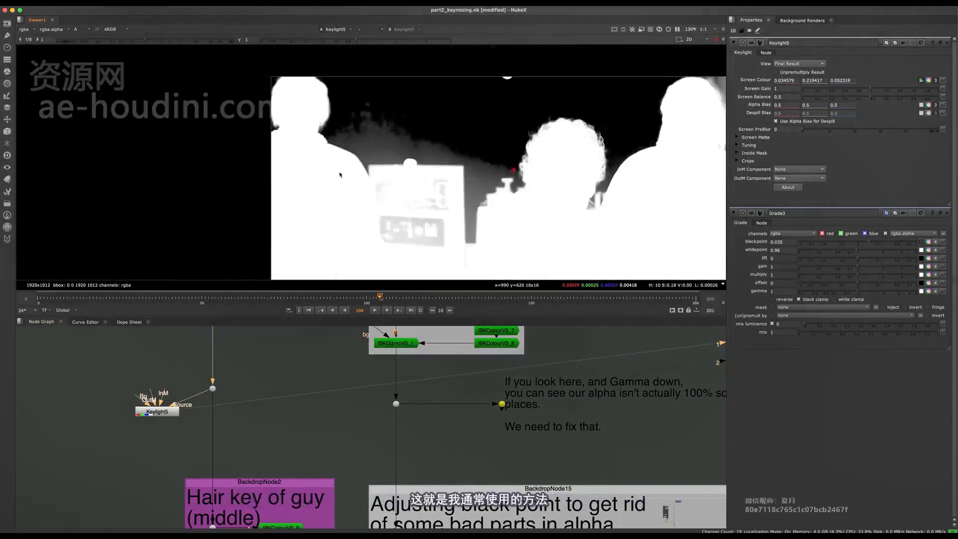
pyautogui.scroll(4, 351, 185)
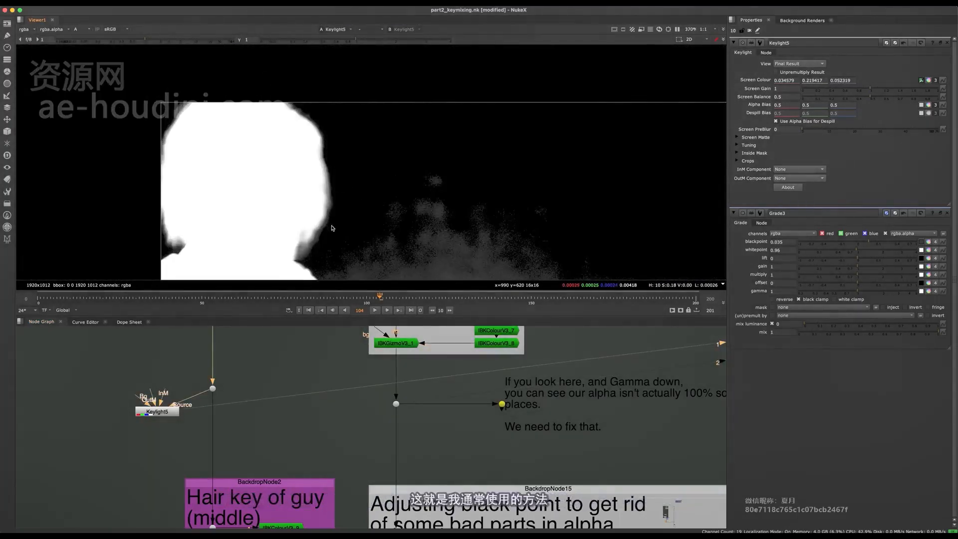
# Compare the Keylight's alpha with the base key along the top of the head at the frame's left edge
pyautogui.press('1')
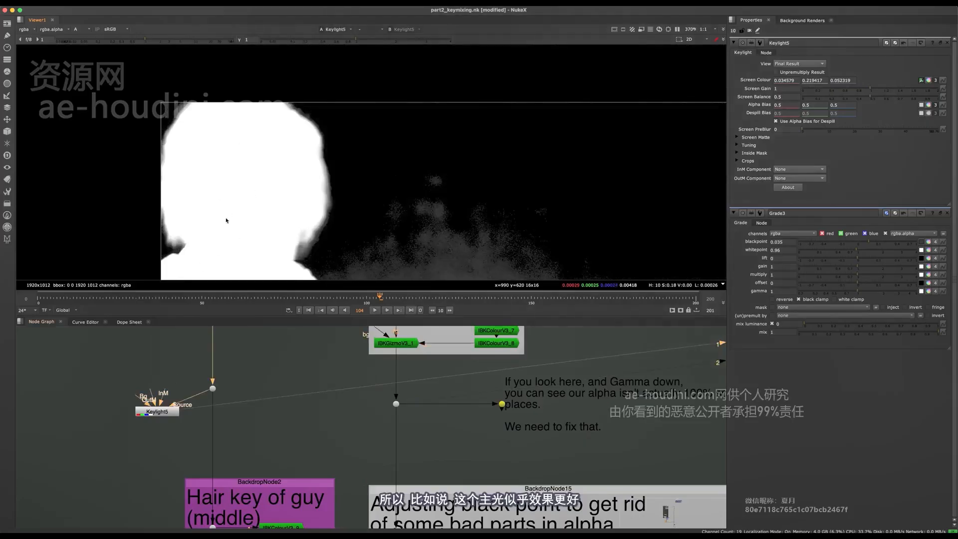
pyautogui.moveTo(156, 413); pyautogui.dragTo(151, 432)
pyautogui.click(180, 121)
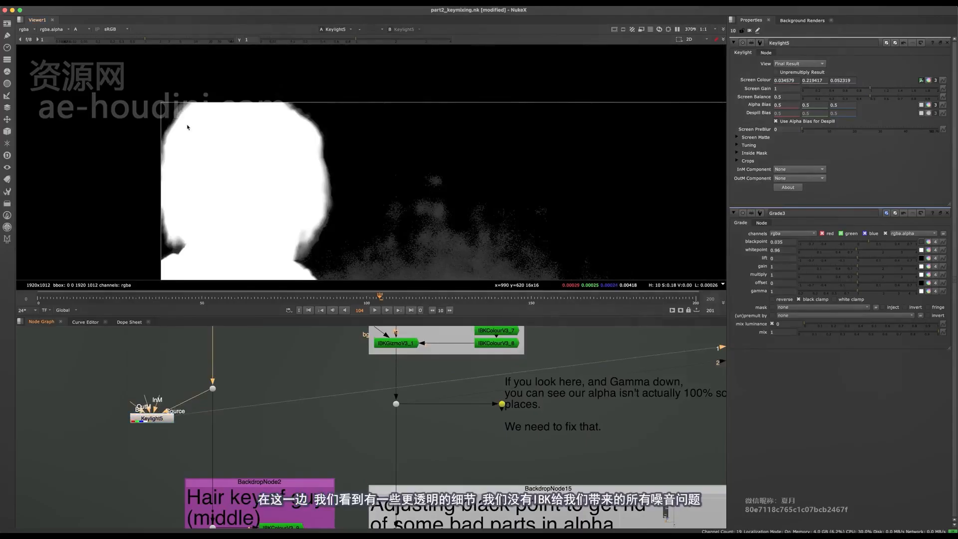
pyautogui.press('2')
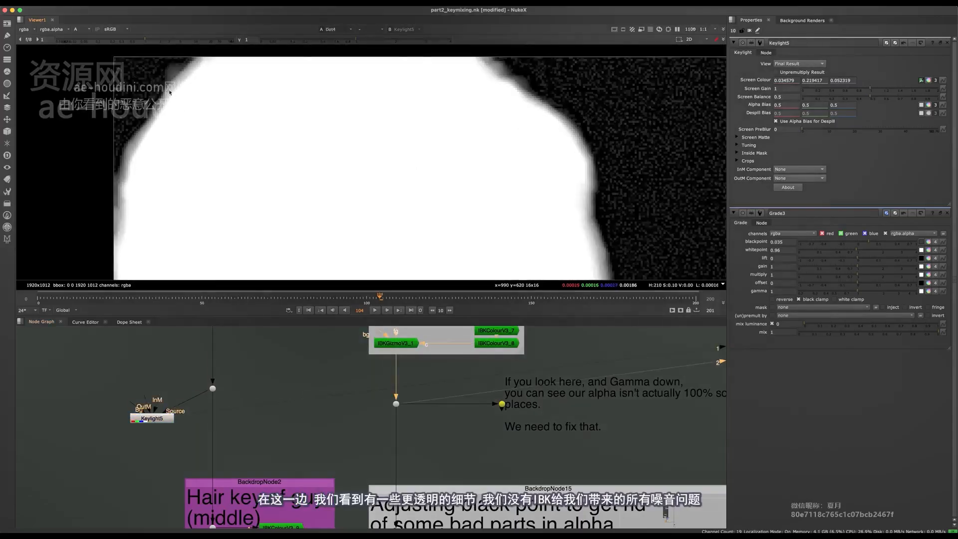
pyautogui.press('1')
pyautogui.moveTo(159, 76); pyautogui.dragTo(220, 117, button='middle')
pyautogui.press('2')
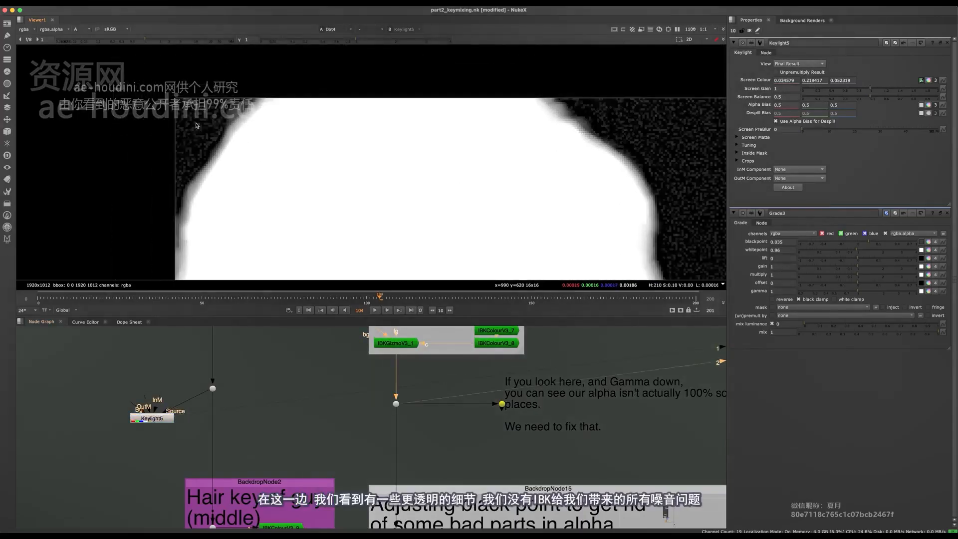
pyautogui.moveTo(397, 358); pyautogui.dragTo(385, 410, button='middle')
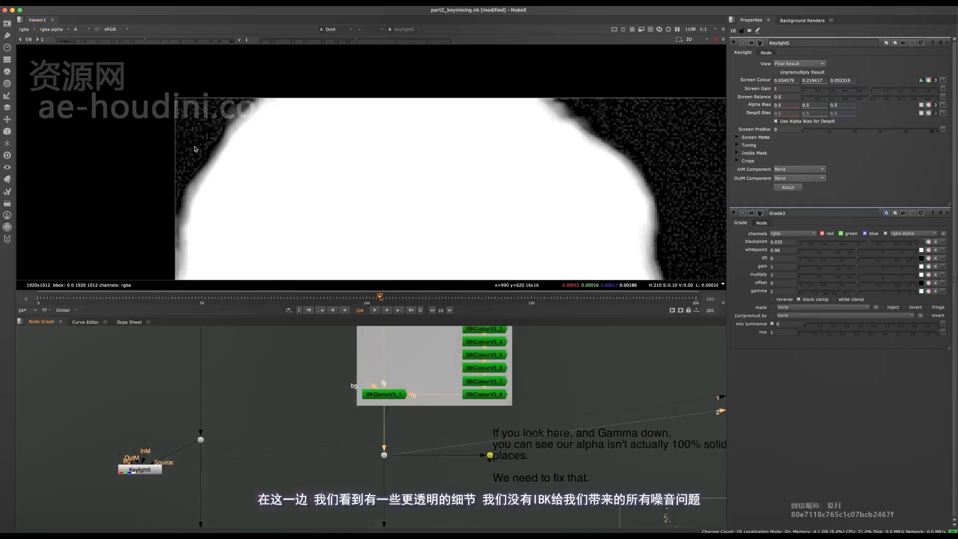
pyautogui.moveTo(210, 388); pyautogui.dragTo(269, 366, button='middle')
pyautogui.press('1')
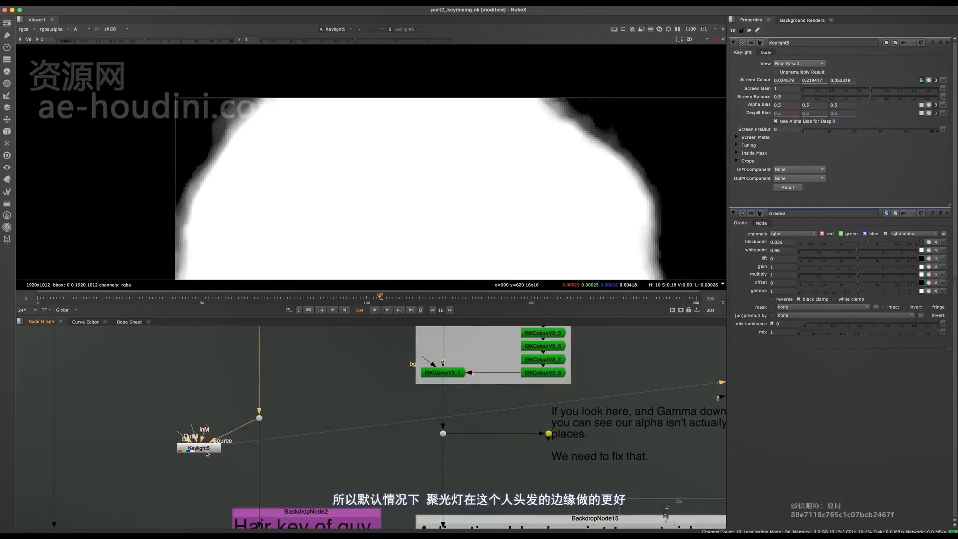
# Compare the two alphas down the right side of that head and in the green screen area beside it
pyautogui.moveTo(207, 453); pyautogui.dragTo(203, 457)
pyautogui.click(206, 410)
pyautogui.scroll(-5, 214, 124)
pyautogui.press('2')
pyautogui.press('1')
pyautogui.press('2')
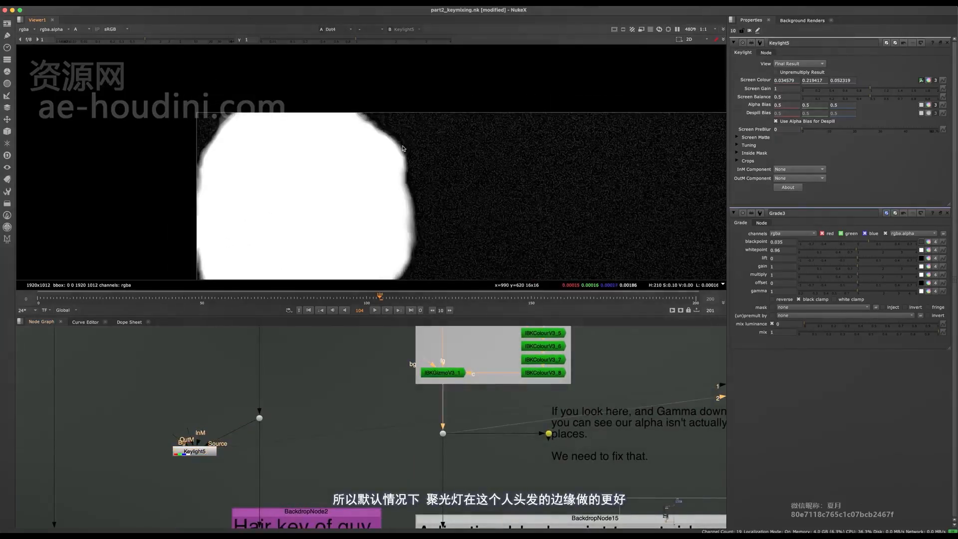
pyautogui.press('1')
pyautogui.press('2')
pyautogui.press('1')
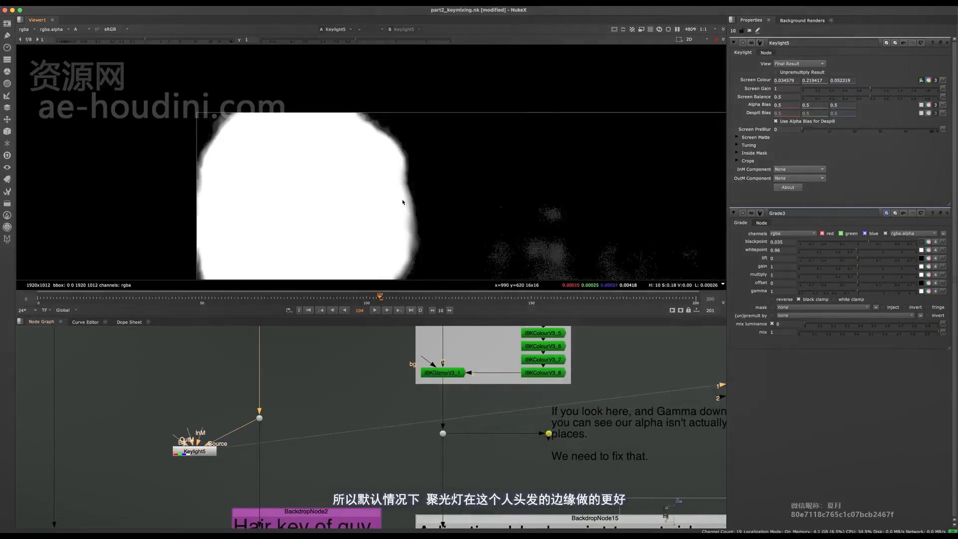
pyautogui.moveTo(339, 184); pyautogui.dragTo(356, 143, button='middle')
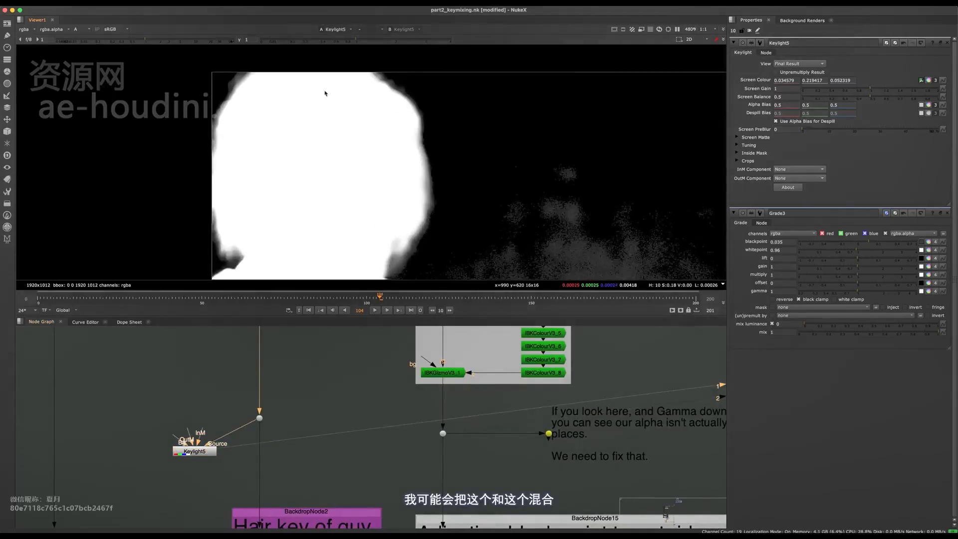
pyautogui.moveTo(391, 379); pyautogui.dragTo(333, 435, button='middle')
pyautogui.press('2')
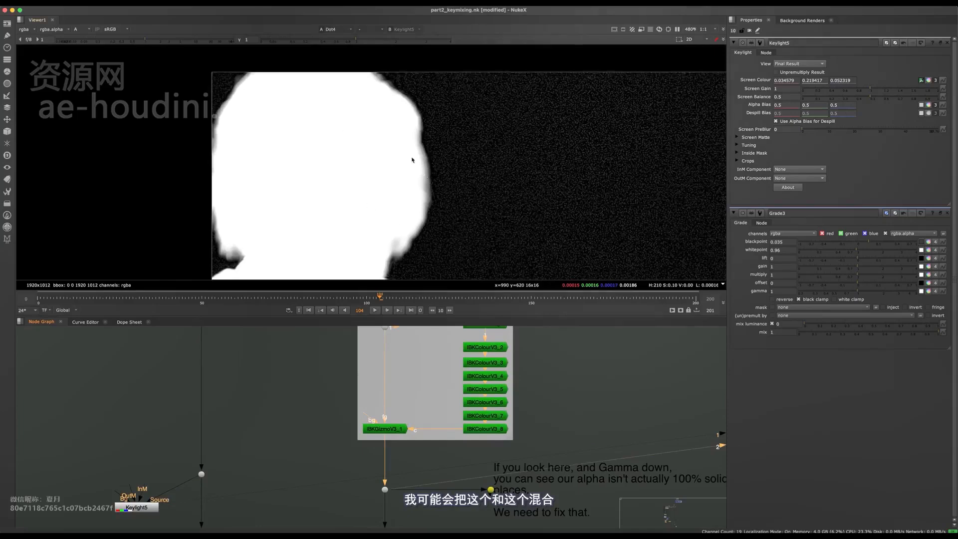
# Review the base key's matte over the full frame and locate the Base Edge Key group in the enlarged node graph
pyautogui.press('f')
pyautogui.moveTo(444, 387); pyautogui.dragTo(296, 526)
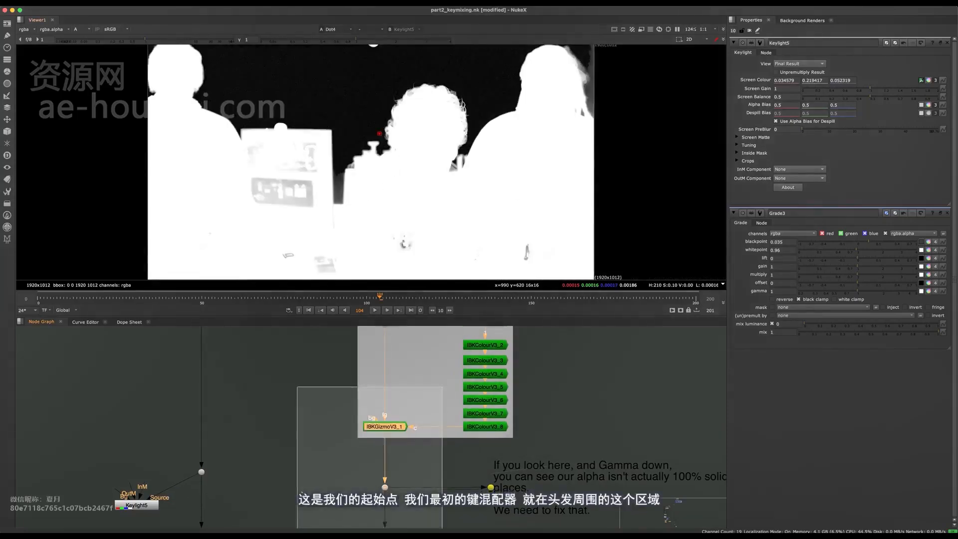
pyautogui.press('space')
pyautogui.scroll(-5, 318, 458)
pyautogui.moveTo(541, 320); pyautogui.dragTo(349, 431)
pyautogui.scroll(4, 350, 399)
pyautogui.moveTo(392, 325); pyautogui.dragTo(431, 274, button='middle')
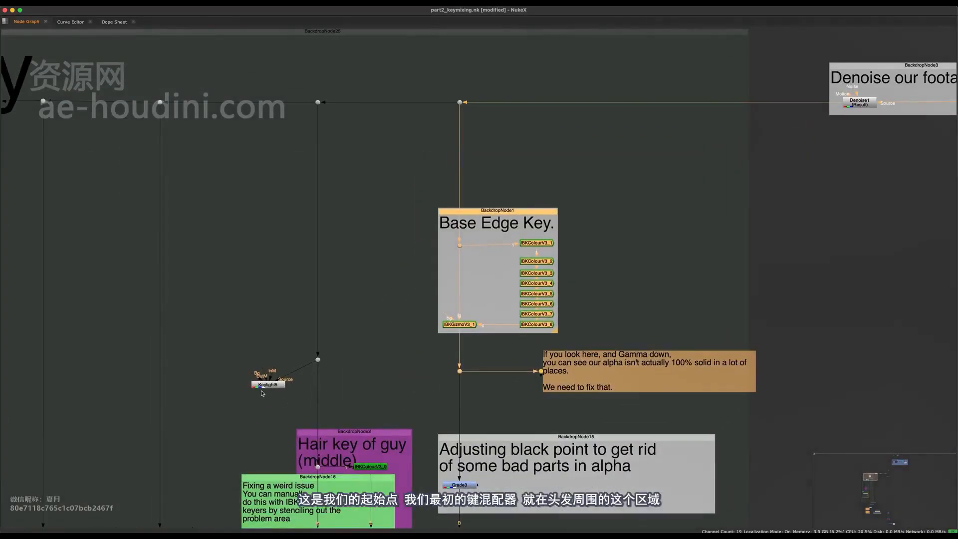
# Delete the Keylight5 node from the node graph
pyautogui.moveTo(278, 386); pyautogui.dragTo(278, 392)
pyautogui.scroll(4, 278, 392)
pyautogui.moveTo(278, 393); pyautogui.dragTo(324, 259, button='middle')
pyautogui.press('space')
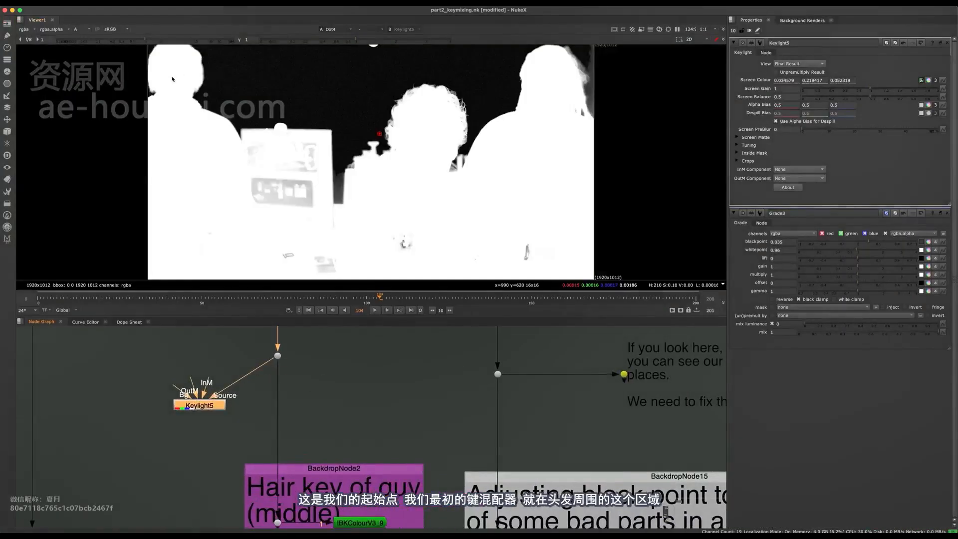
pyautogui.moveTo(172, 79); pyautogui.dragTo(189, 116, button='middle')
pyautogui.moveTo(349, 438); pyautogui.dragTo(308, 402, button='middle')
pyautogui.scroll(-5, 319, 388)
pyautogui.scroll(3, 300, 406)
pyautogui.press('Delete')
pyautogui.moveTo(333, 369); pyautogui.dragTo(334, 344, button='middle')
pyautogui.scroll(-2, 333, 377)
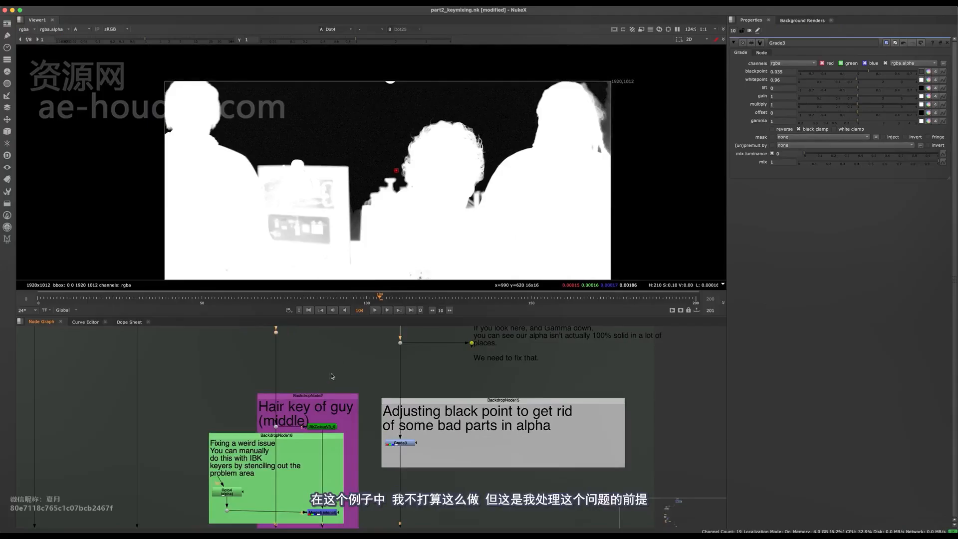
# View the first IBKColour node of the middle guy's hair key, checking its alpha and its colour around the hair
pyautogui.moveTo(306, 387); pyautogui.dragTo(341, 392, button='middle')
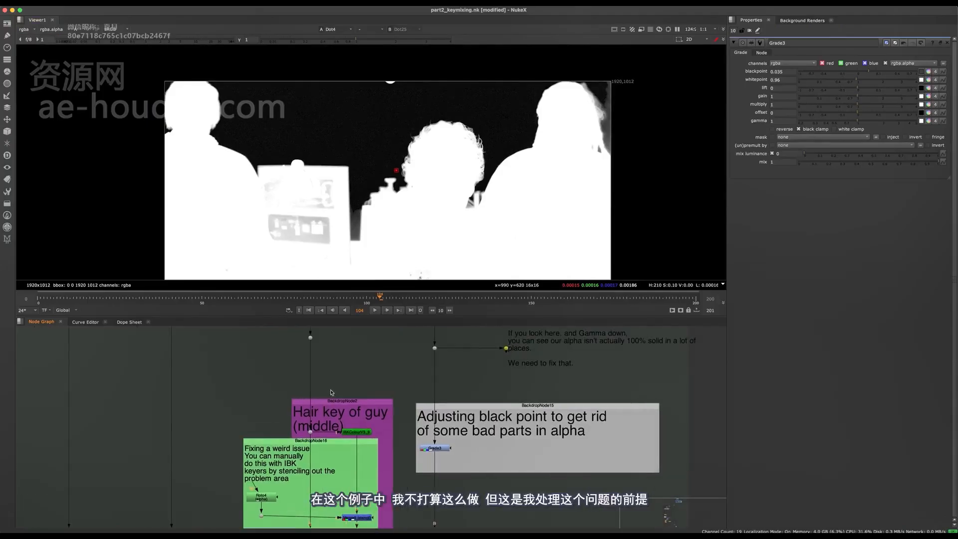
pyautogui.click(311, 432)
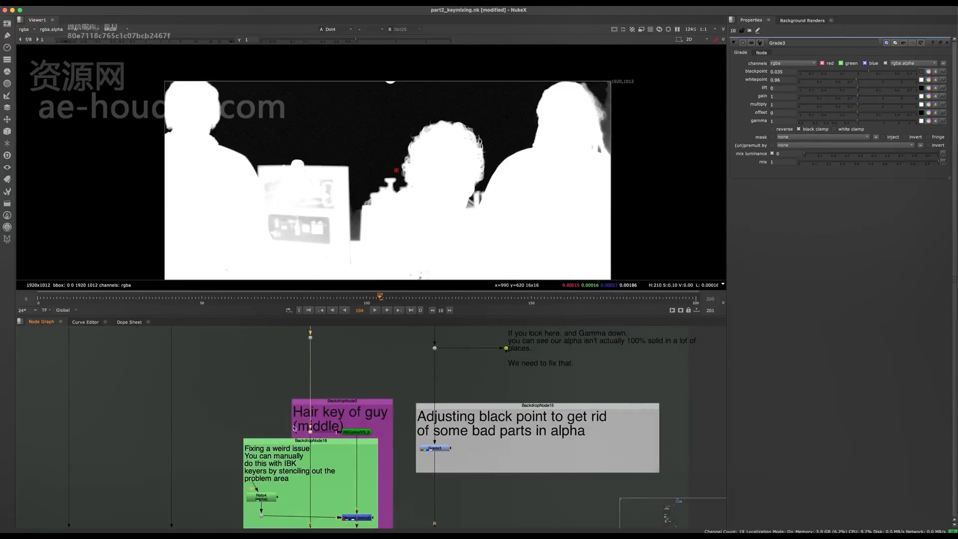
pyautogui.press('1')
pyautogui.scroll(3, 323, 413)
pyautogui.click(377, 443)
pyautogui.press('1')
pyautogui.moveTo(363, 419); pyautogui.dragTo(369, 311, button='middle')
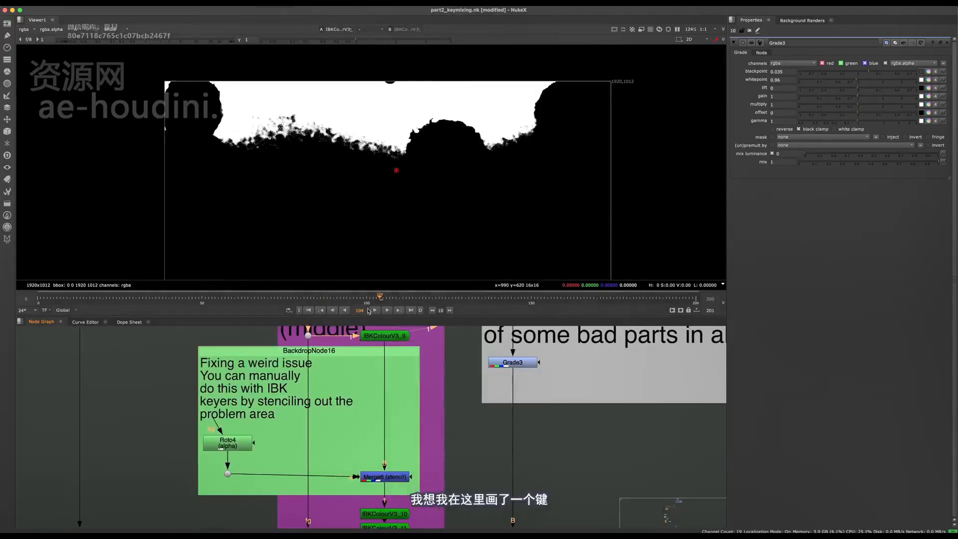
pyautogui.moveTo(428, 156); pyautogui.dragTo(418, 181, button='middle')
pyautogui.press('a')
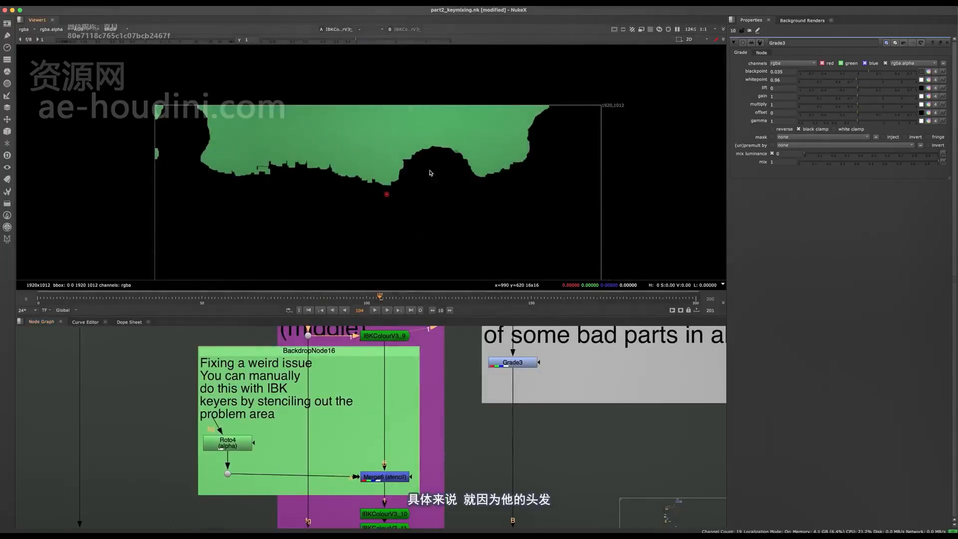
pyautogui.scroll(4, 464, 158)
pyautogui.scroll(-5, 381, 415)
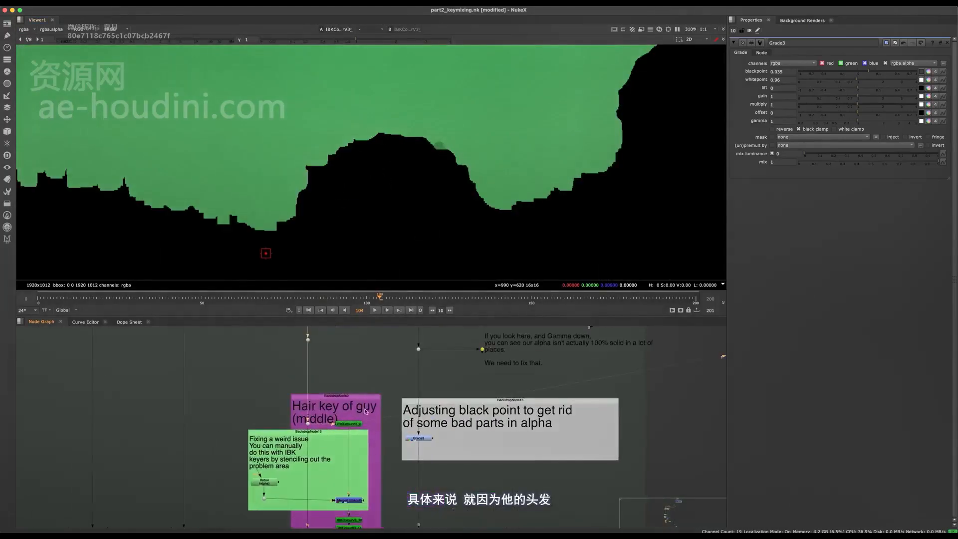
# Assign the base edge key's first IBKColour to viewer input 2 and the hair key's first IBKColour to input 1
pyautogui.click(444, 337)
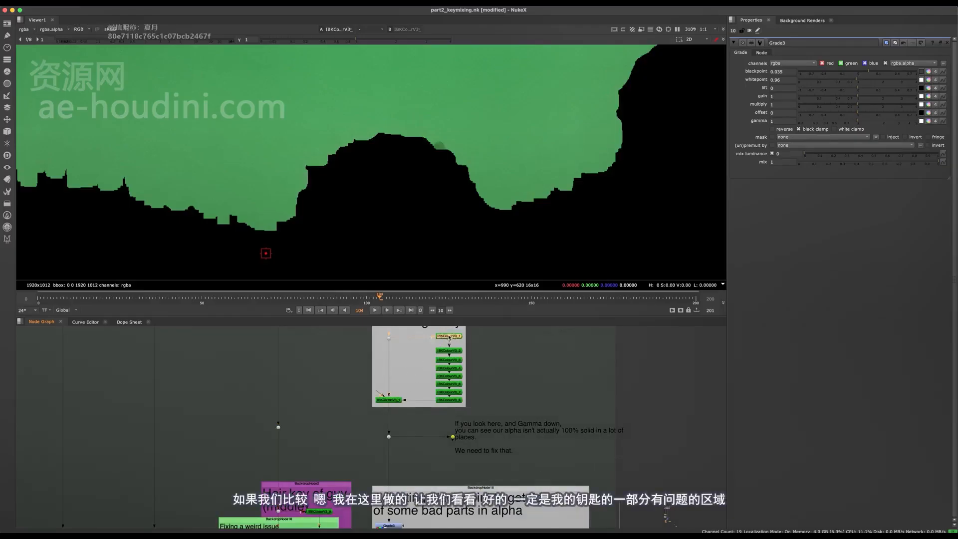
pyautogui.press('2')
pyautogui.click(360, 408)
pyautogui.press('1')
# View the stencil Merge below the hair key's first IBKColour and inspect its alpha
pyautogui.moveTo(361, 433); pyautogui.dragTo(389, 340, button='middle')
pyautogui.moveTo(341, 476); pyautogui.dragTo(361, 393, button='middle')
pyautogui.scroll(4, 361, 393)
pyautogui.click(370, 419)
pyautogui.press('1')
pyautogui.click(362, 432)
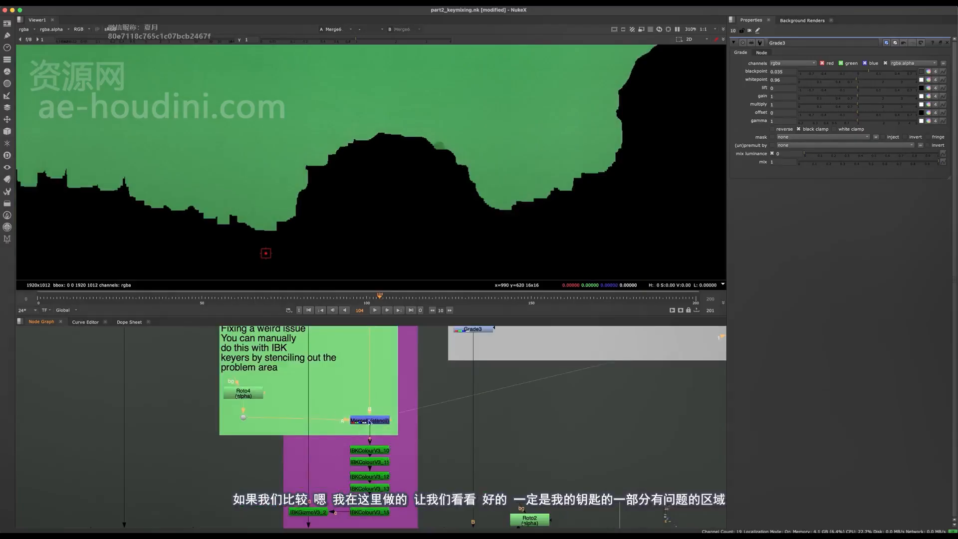
pyautogui.moveTo(362, 432); pyautogui.dragTo(380, 454, button='middle')
pyautogui.press('a')
# Toggle the stencil Merge off and on to check its effect, then fit the full frame in the viewer
pyautogui.click(395, 442)
pyautogui.press('d')
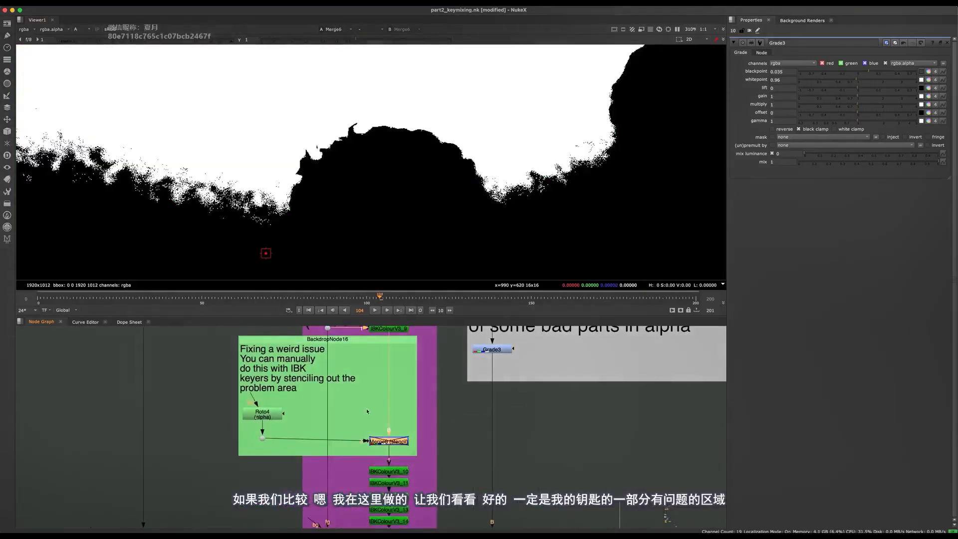
pyautogui.press('d')
pyautogui.press('f')
pyautogui.press('a')
pyautogui.press('a')
# Open Roto4, go to frame 67 and inspect the stencilled patch beside the hair in colour with the overlay hidden
pyautogui.doubleClick(264, 412)
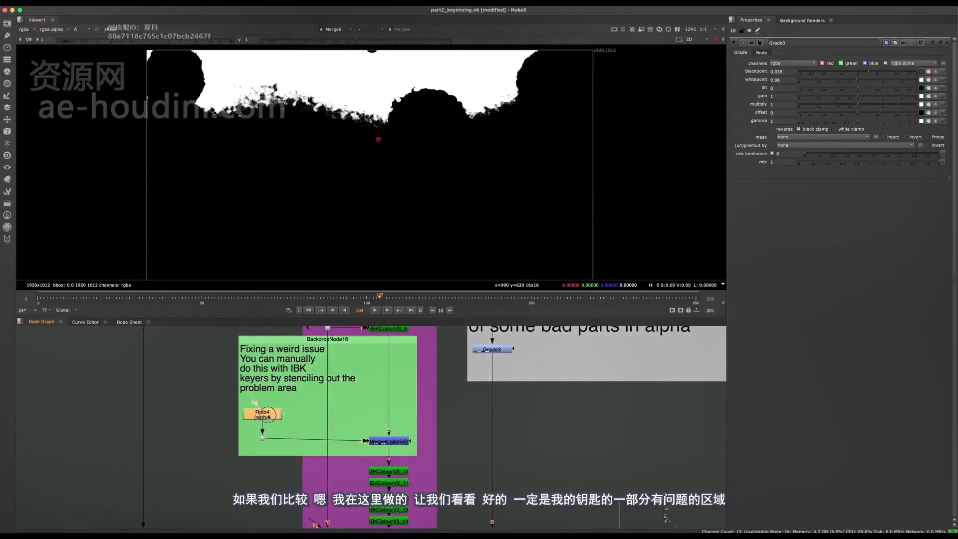
pyautogui.click(258, 300)
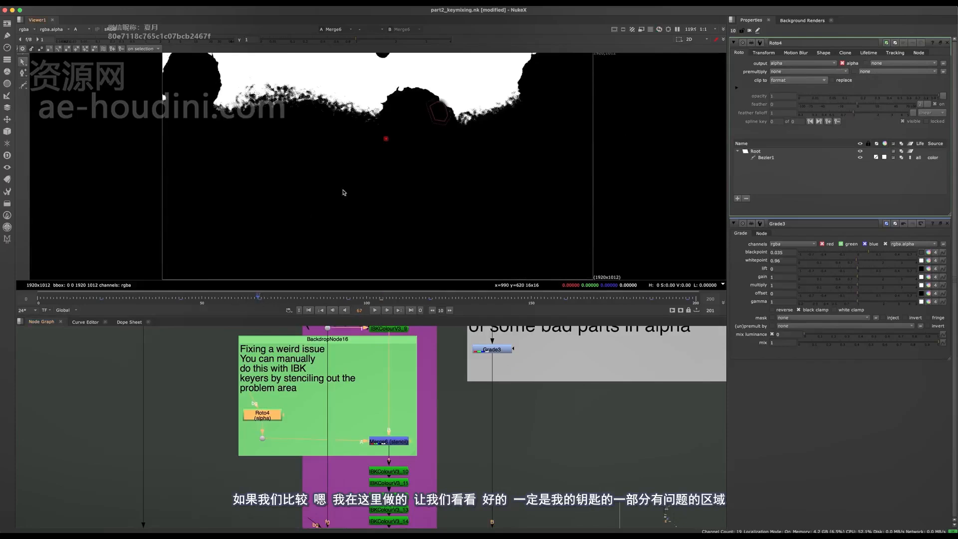
pyautogui.scroll(5, 404, 197)
pyautogui.press('o')
pyautogui.press('a')
pyautogui.scroll(1, 400, 149)
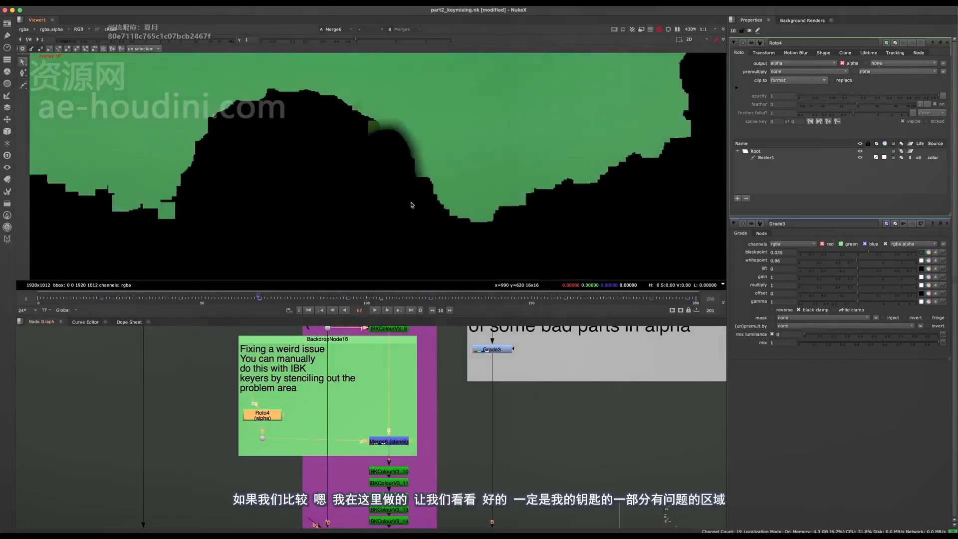
# View the alpha of Grade3 and of the dot below the base edge key, examining the curls at the hair's edge
pyautogui.moveTo(456, 346); pyautogui.dragTo(324, 500, button='middle')
pyautogui.press('1')
pyautogui.press('a')
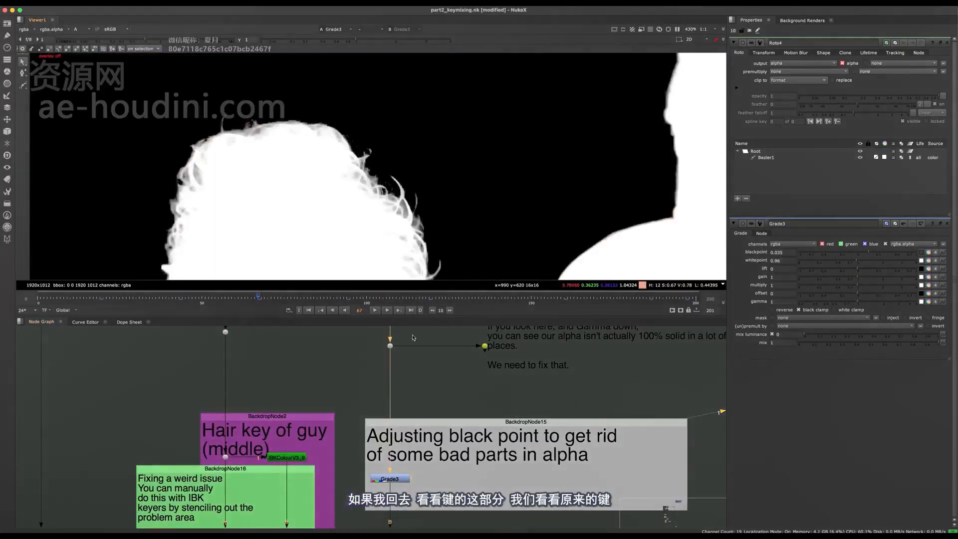
pyautogui.moveTo(381, 462); pyautogui.dragTo(380, 510, button='middle')
pyautogui.click(390, 396)
pyautogui.press('1')
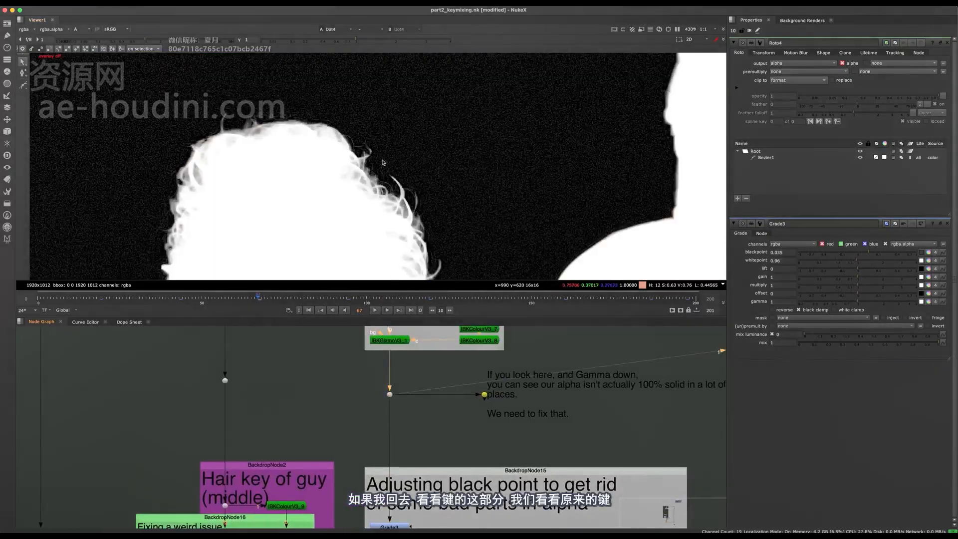
pyautogui.scroll(2, 382, 185)
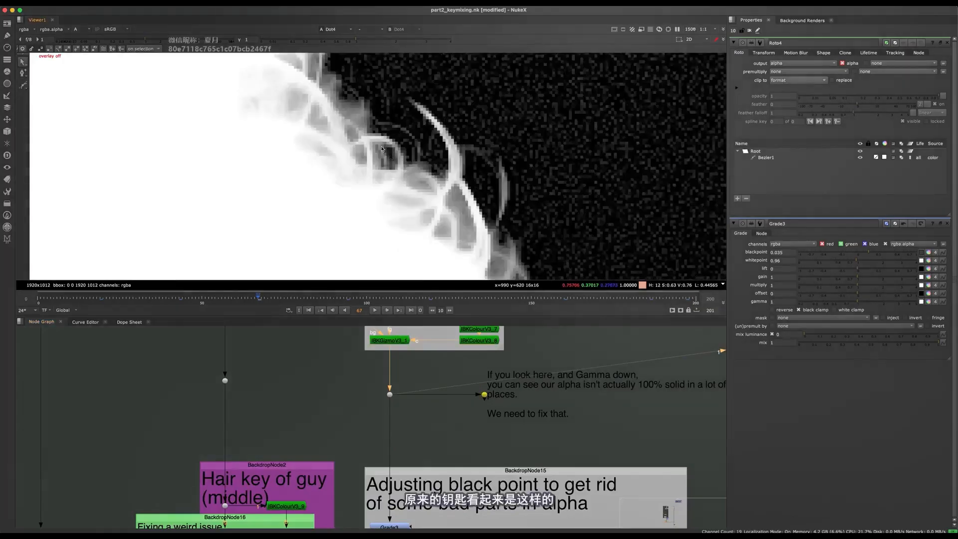
pyautogui.scroll(-4, 378, 158)
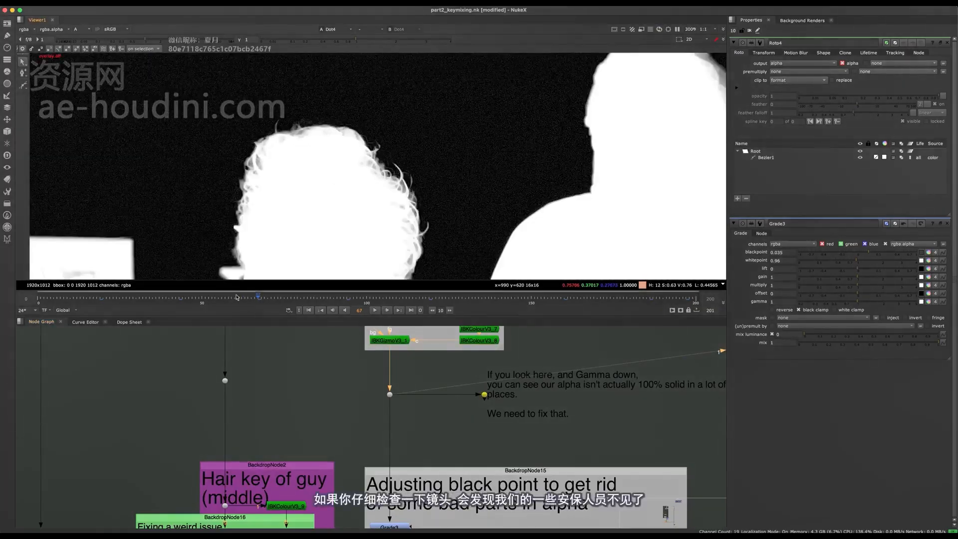
# Go back to frame 42 and examine the base key's curl detail at close range
pyautogui.click(219, 296)
pyautogui.click(189, 297)
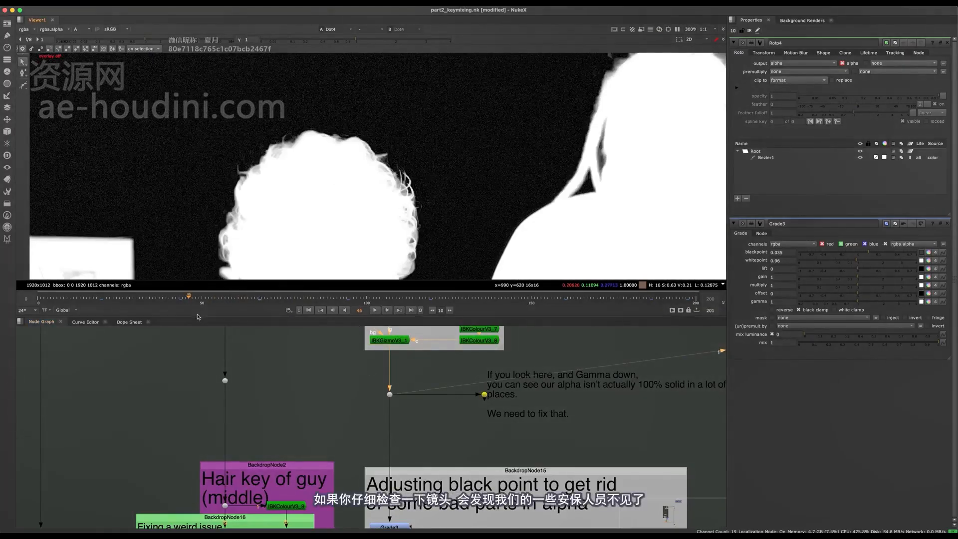
pyautogui.click(166, 297)
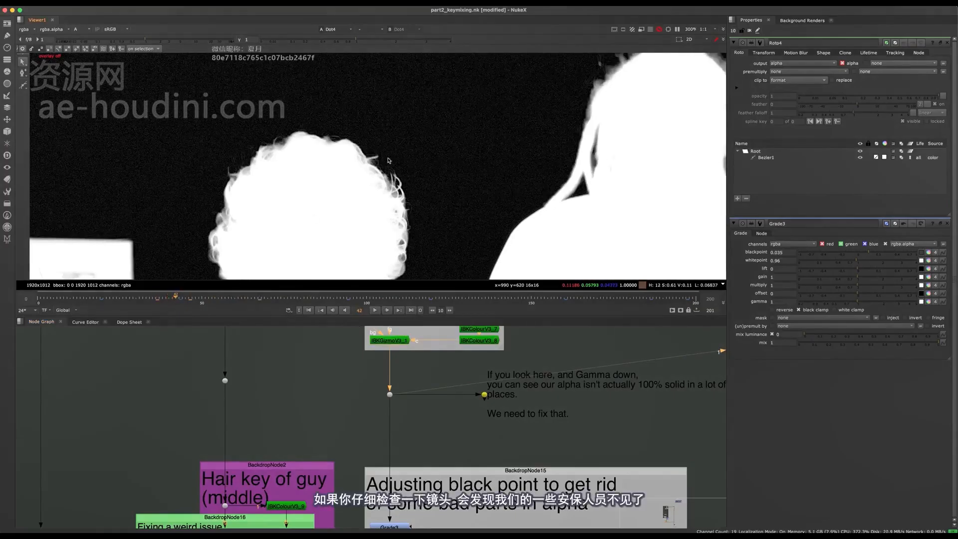
pyautogui.scroll(5, 388, 160)
pyautogui.scroll(-1, 391, 171)
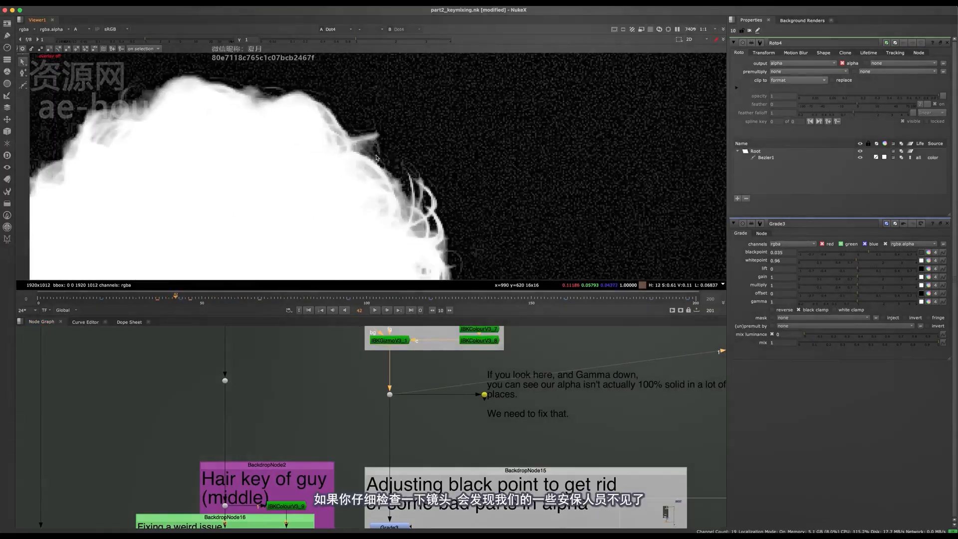
# View the plate dot at the top of the Base Edge Key group in colour to check the original curls
pyautogui.moveTo(361, 359); pyautogui.dragTo(324, 442, button='middle')
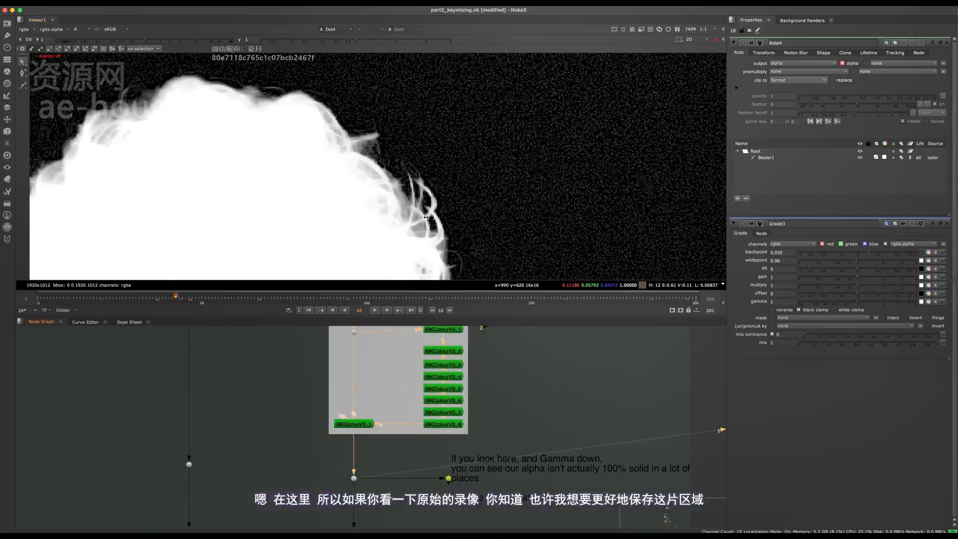
pyautogui.moveTo(479, 329); pyautogui.dragTo(479, 454, button='middle')
pyautogui.moveTo(382, 365); pyautogui.dragTo(324, 471)
pyautogui.press('1')
pyautogui.press('a')
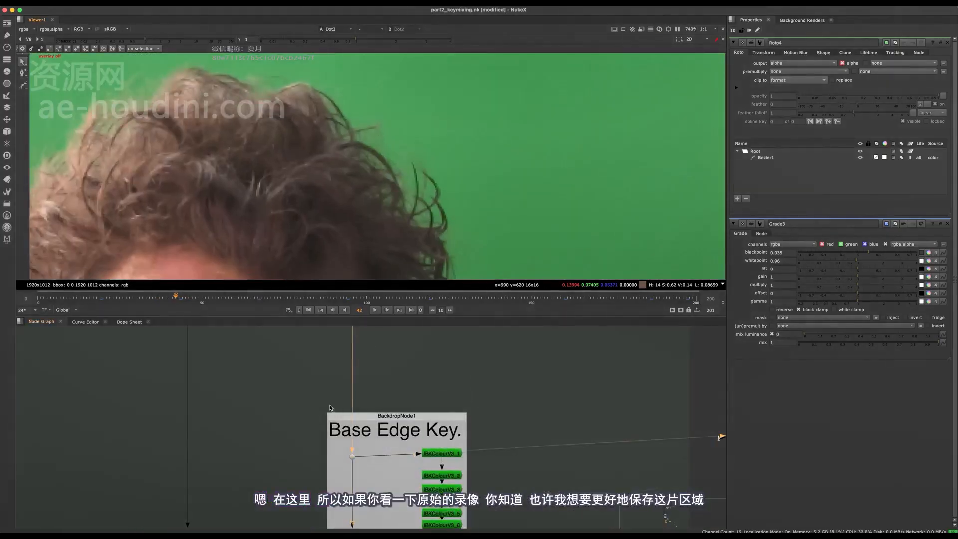
# View the hair key's first IBKColour at the curls and locate the stencil Merge and IBKColour chain below it
pyautogui.scroll(-5, 329, 408)
pyautogui.moveTo(330, 408); pyautogui.dragTo(357, 353, button='middle')
pyautogui.scroll(5, 332, 413)
pyautogui.moveTo(334, 413); pyautogui.dragTo(373, 354, button='middle')
pyautogui.click(362, 374)
pyautogui.press('1')
pyautogui.scroll(-3, 416, 190)
pyautogui.moveTo(353, 473); pyautogui.dragTo(371, 385, button='middle')
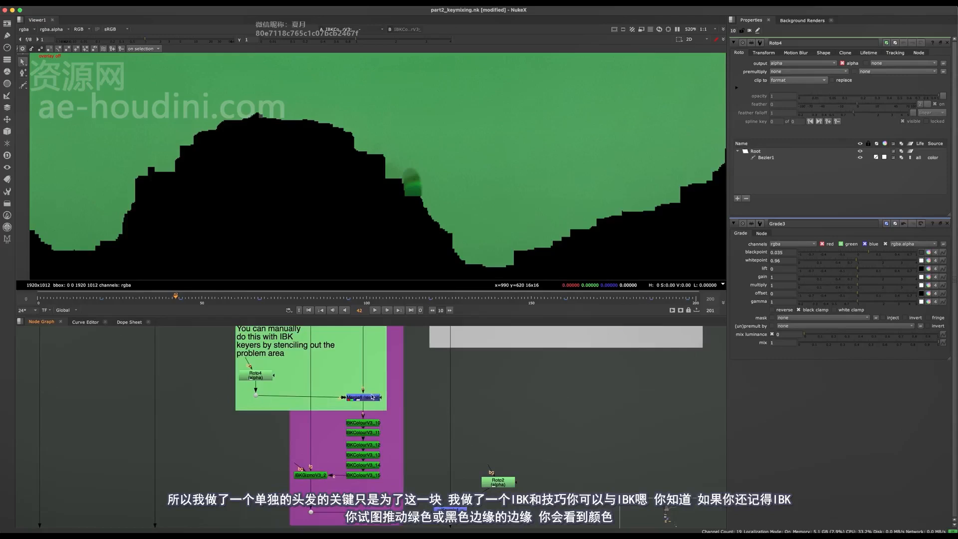
# View the stencil Merge in colour and disable it to compare the green around the curls
pyautogui.click(370, 384)
pyautogui.press('1')
pyautogui.scroll(2, 371, 385)
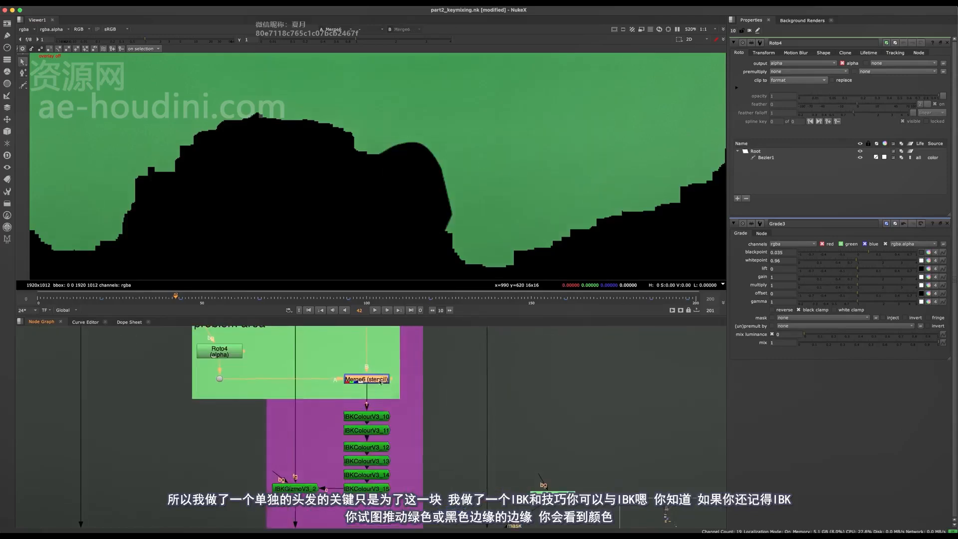
pyautogui.press('d')
pyautogui.scroll(3, 423, 161)
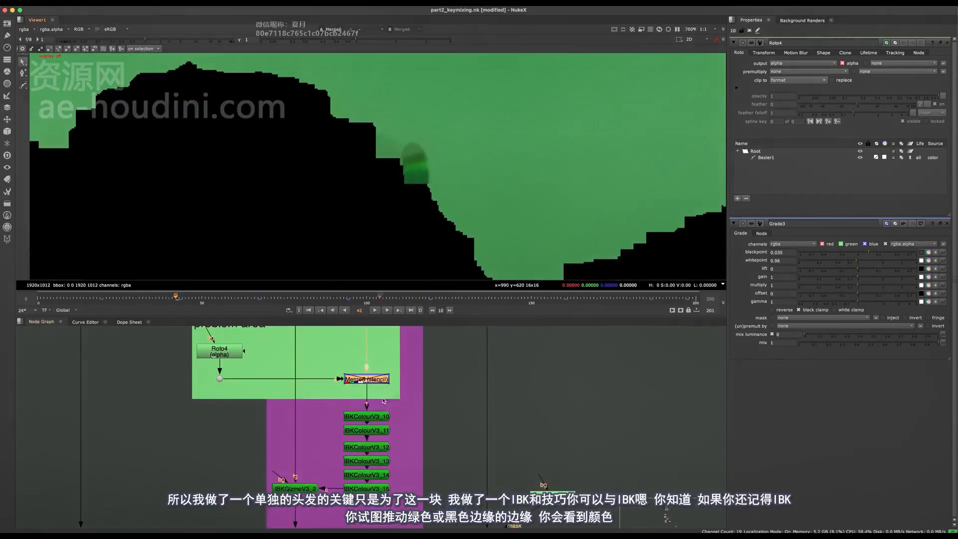
# View the first IBKColour above the stencil and examine the off-colour green patch at the hair's edge
pyautogui.moveTo(383, 400); pyautogui.dragTo(356, 500, button='middle')
pyautogui.click(348, 350)
pyautogui.press('1')
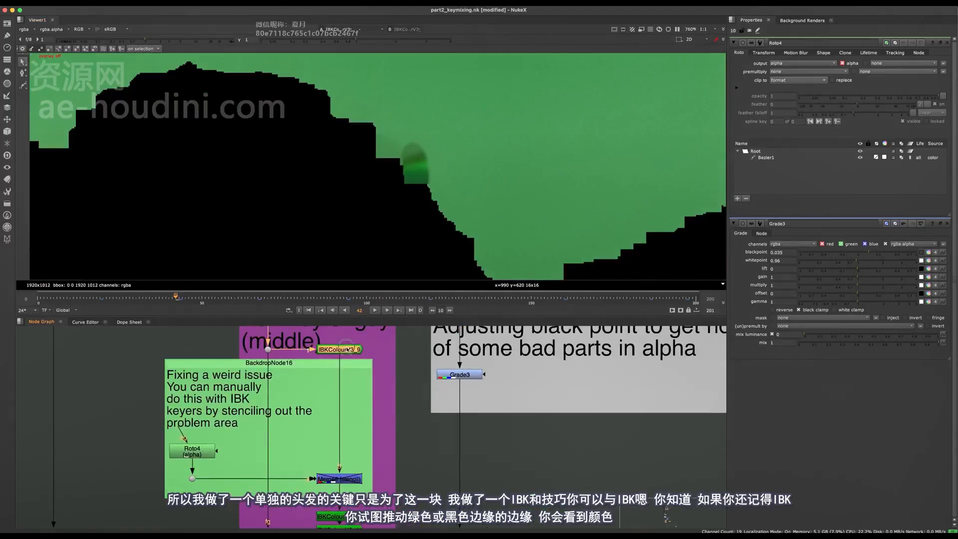
pyautogui.press('d')
pyautogui.press('d')
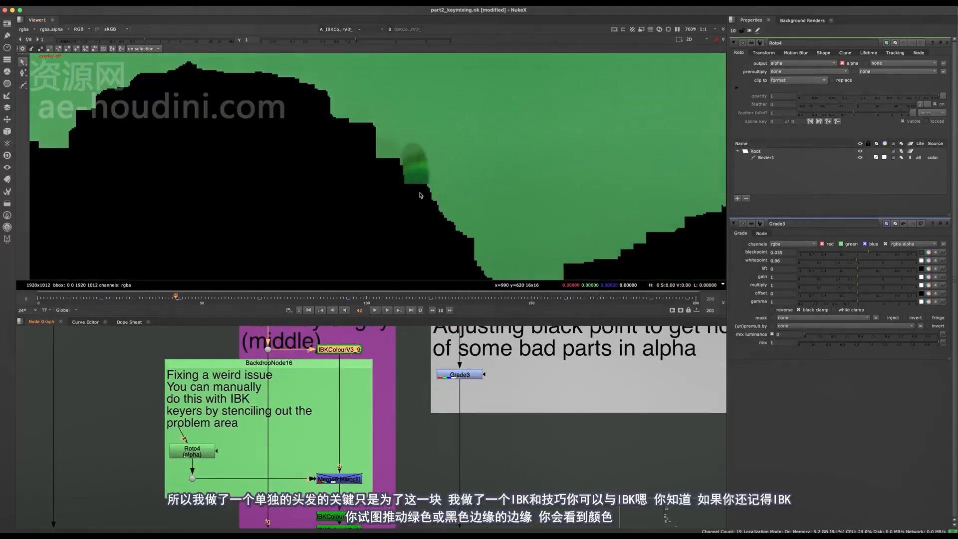
pyautogui.press('d')
pyautogui.press('d')
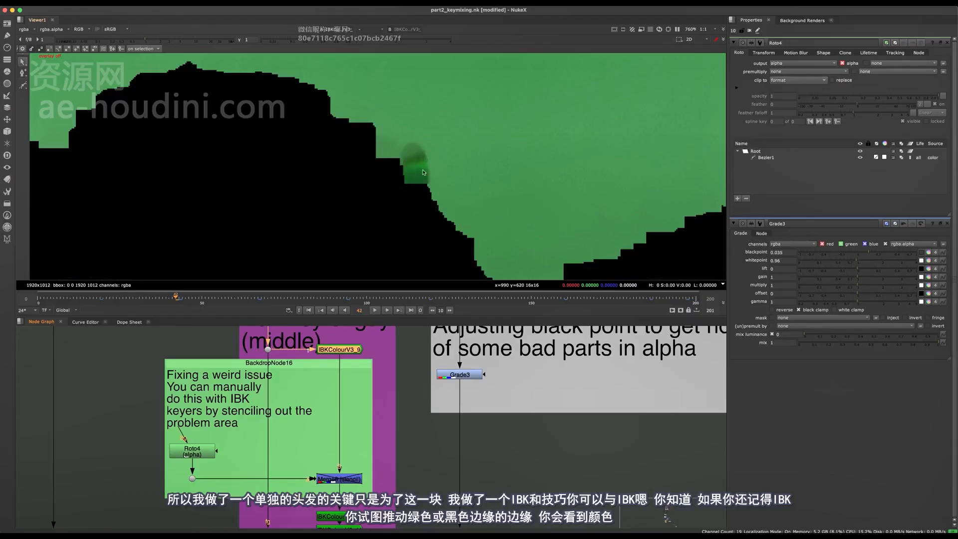
pyautogui.scroll(-2, 394, 144)
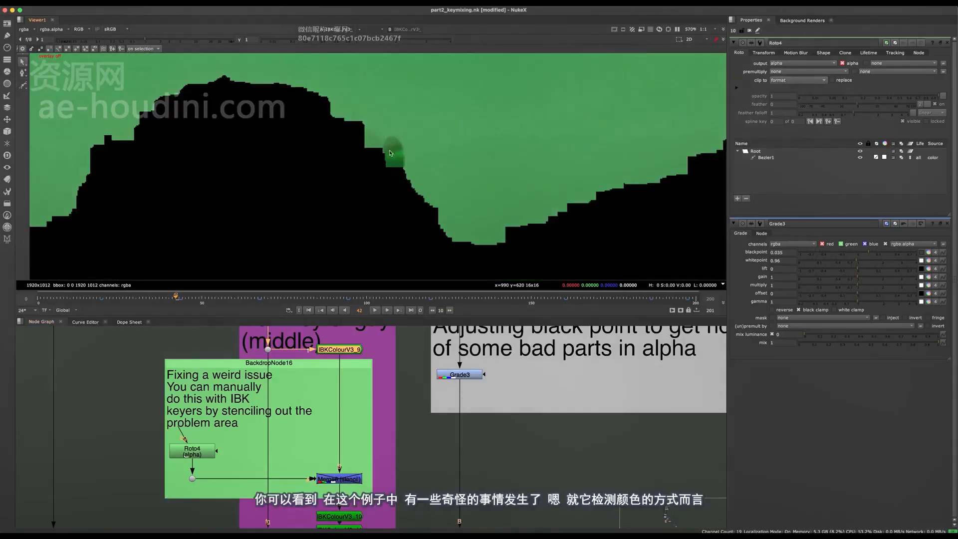
pyautogui.scroll(2, 391, 152)
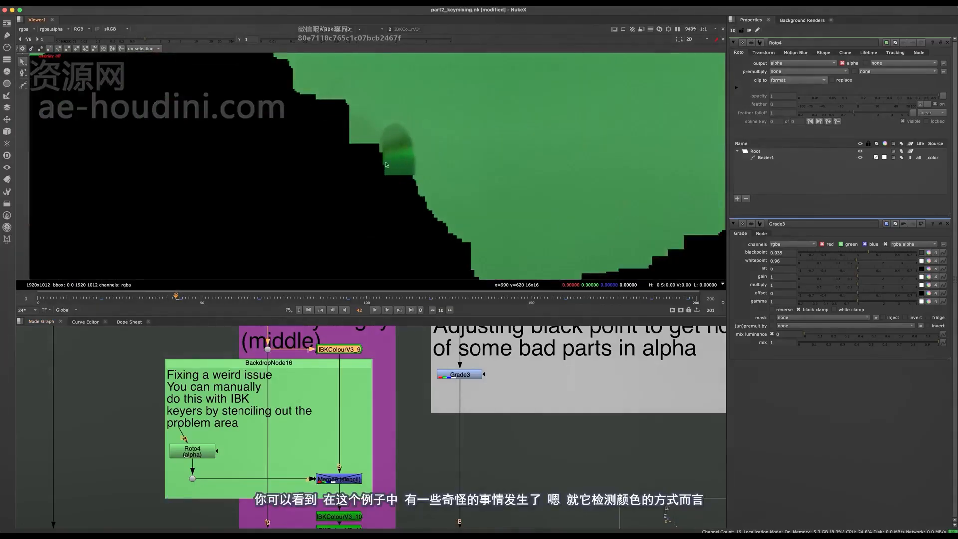
pyautogui.scroll(-2, 390, 165)
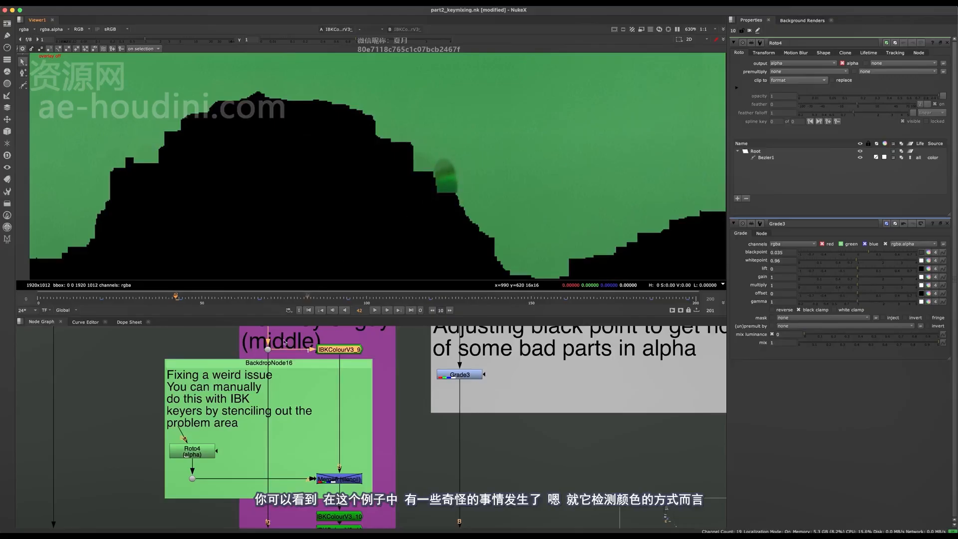
# Locate the lower IBKColour chain and its gizmo, and examine the patch across the full frame and at close range
pyautogui.moveTo(249, 434); pyautogui.dragTo(254, 370, button='middle')
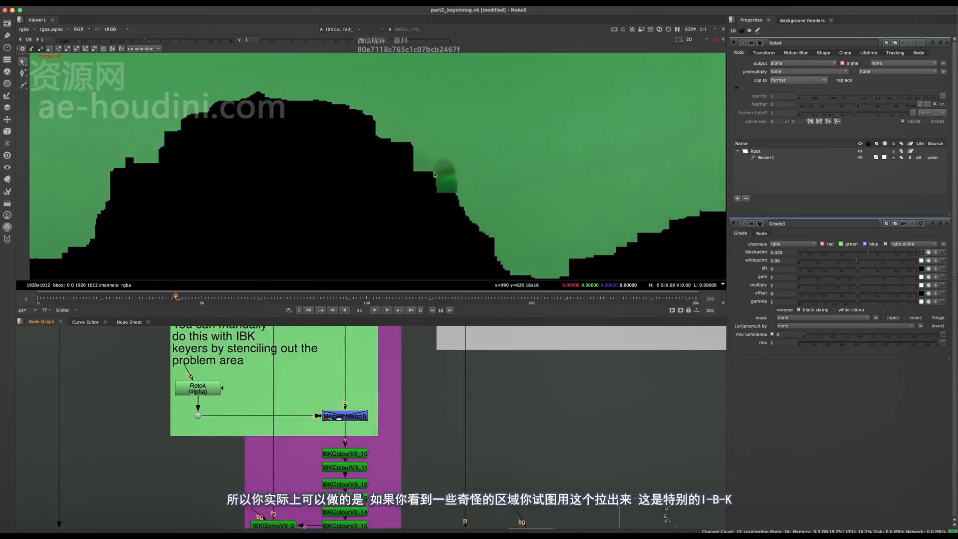
pyautogui.moveTo(268, 481); pyautogui.dragTo(271, 436, button='middle')
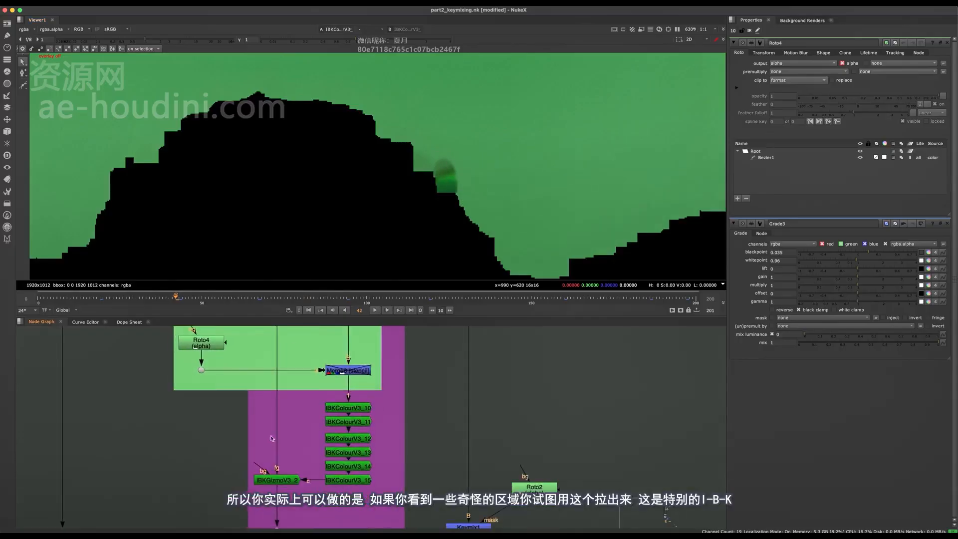
pyautogui.click(291, 484)
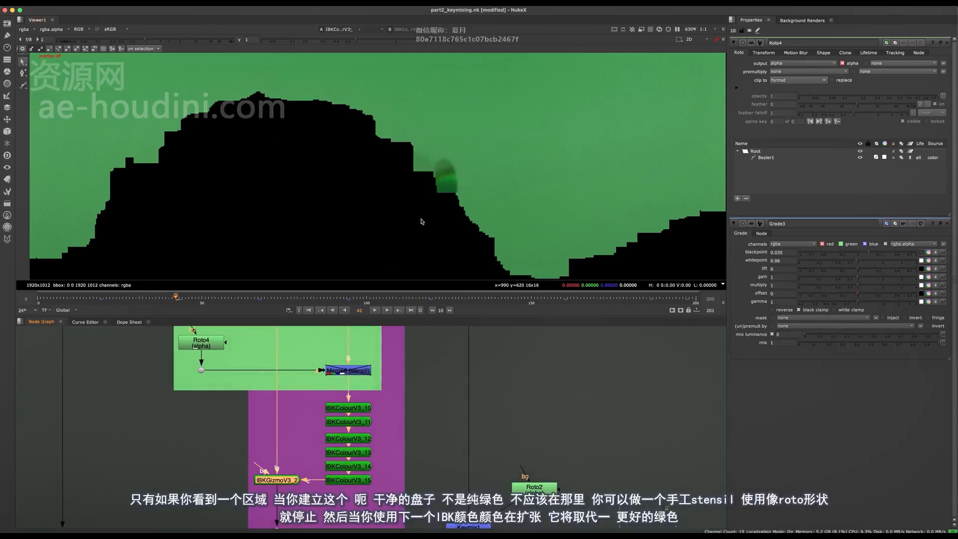
pyautogui.scroll(-10, 440, 187)
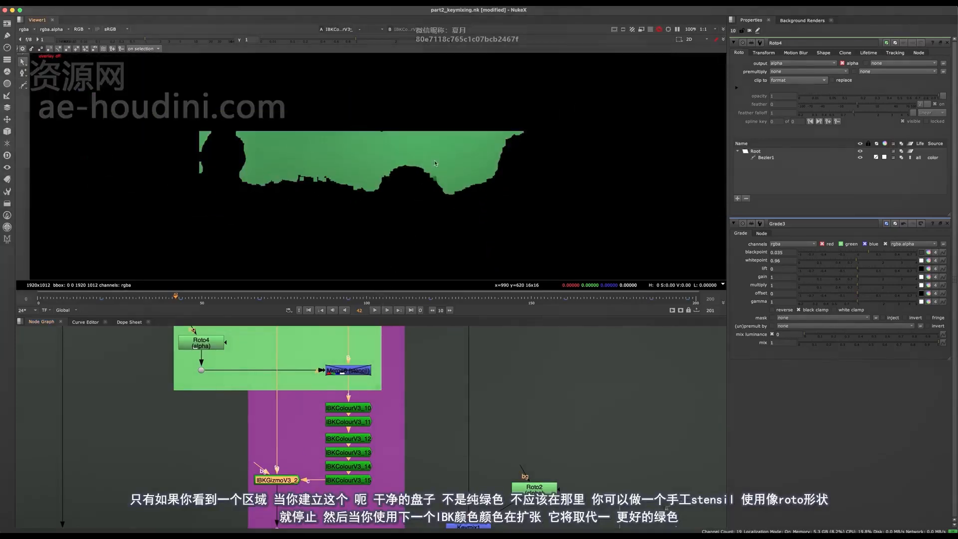
pyautogui.moveTo(423, 189); pyautogui.dragTo(425, 181, button='middle')
pyautogui.scroll(5, 391, 172)
pyautogui.scroll(-5, 382, 96)
pyautogui.scroll(10, 383, 96)
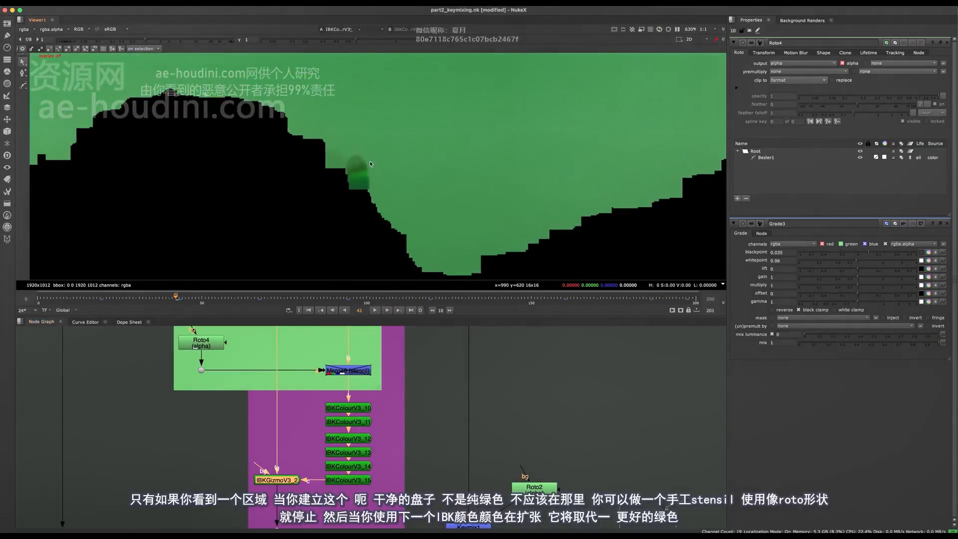
pyautogui.moveTo(372, 171); pyautogui.dragTo(386, 178, button='middle')
pyautogui.moveTo(358, 397); pyautogui.dragTo(343, 422, button='middle')
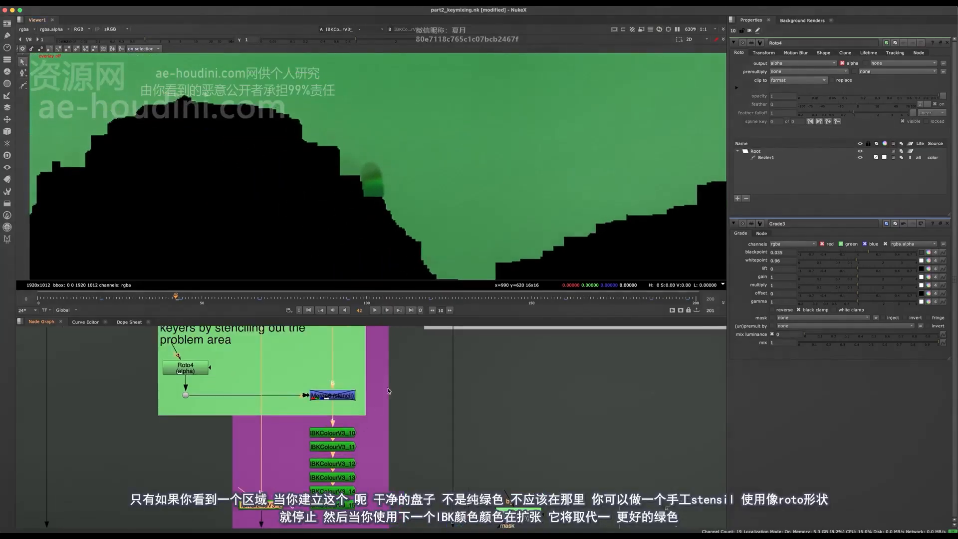
# Re-enable and view the stencil Merge, checking the Roto4 shape over the problem patch and comparing with the stencil off
pyautogui.moveTo(390, 372); pyautogui.dragTo(327, 406)
pyautogui.press('d')
pyautogui.press('1')
pyautogui.click(265, 385)
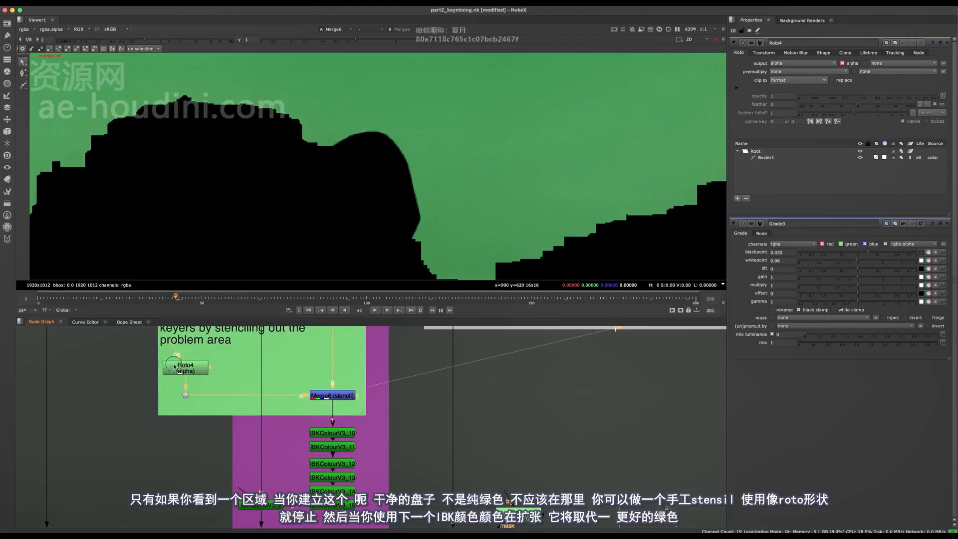
pyautogui.click(175, 367)
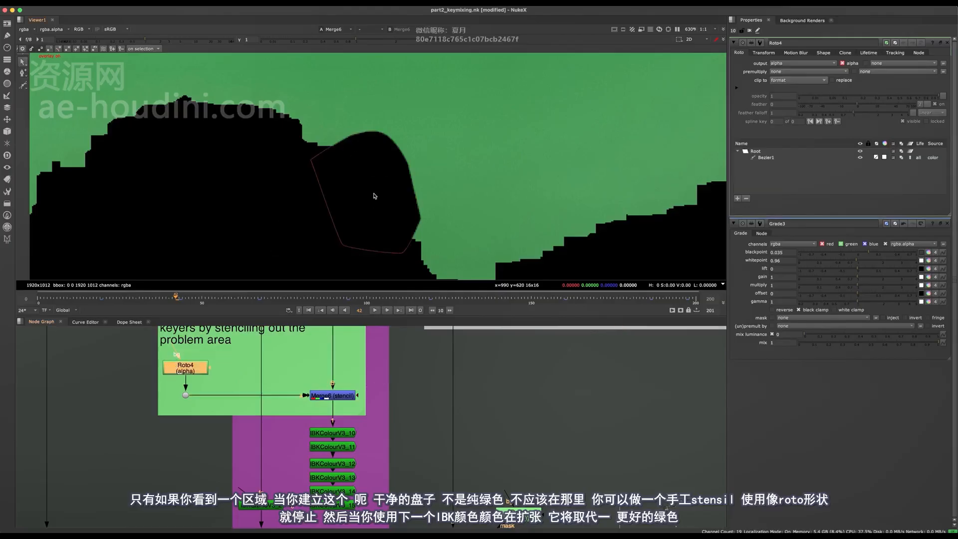
pyautogui.press('o')
pyautogui.click(348, 395)
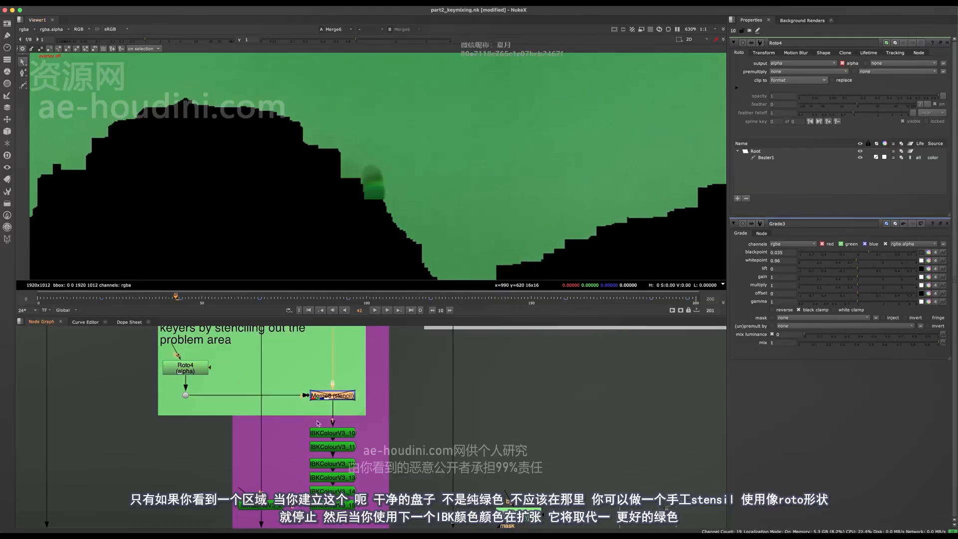
pyautogui.moveTo(353, 404); pyautogui.dragTo(353, 427, button='middle')
# View IBKColourV3_10, 11 and 12 in turn to examine how the green expands into the stencilled area
pyautogui.click(344, 455)
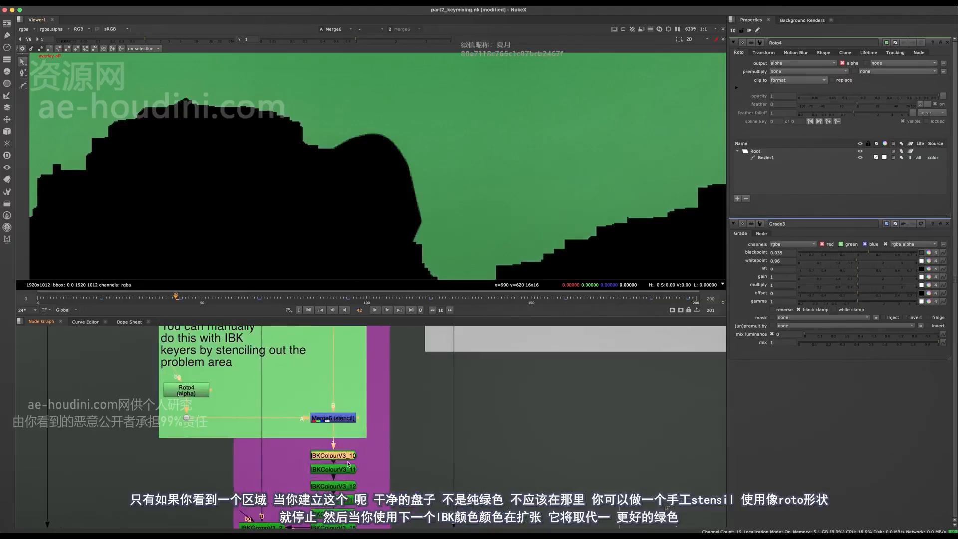
pyautogui.press('1')
pyautogui.moveTo(348, 469); pyautogui.dragTo(353, 411, button='middle')
pyautogui.click(349, 414)
pyautogui.press('1')
pyautogui.click(349, 427)
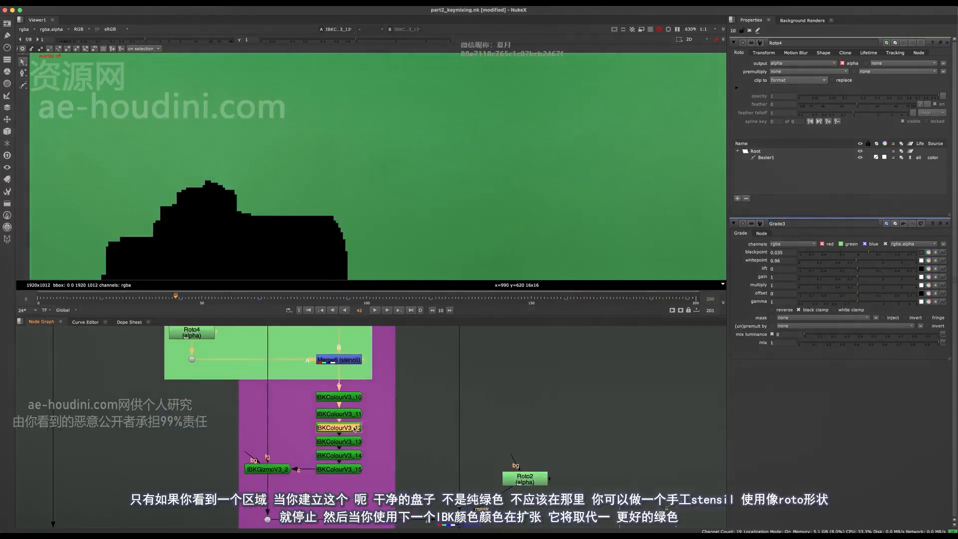
pyautogui.press('1')
pyautogui.scroll(-3, 378, 177)
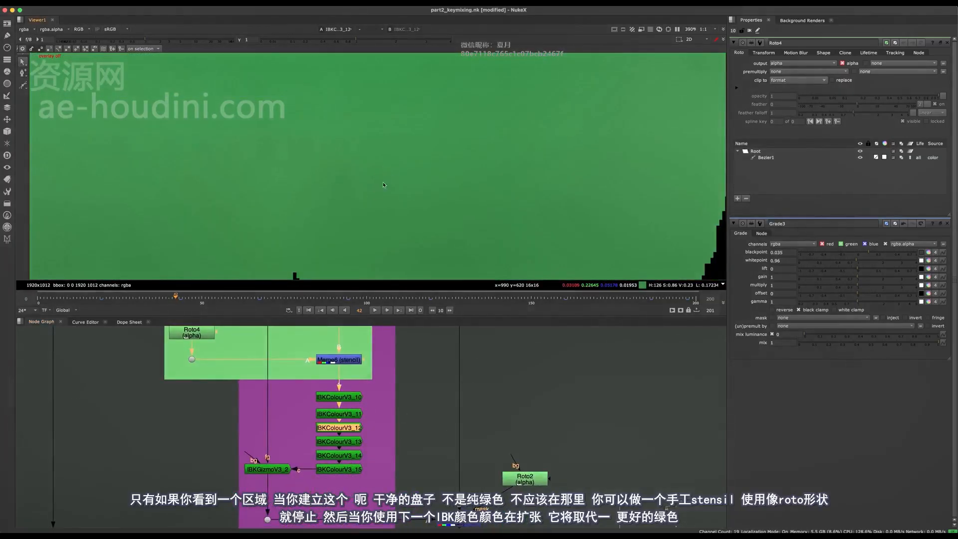
# View the alpha of IBKGizmoV3_2 below the IBKColour chain to check the hair key
pyautogui.moveTo(323, 391); pyautogui.dragTo(338, 362, button='middle')
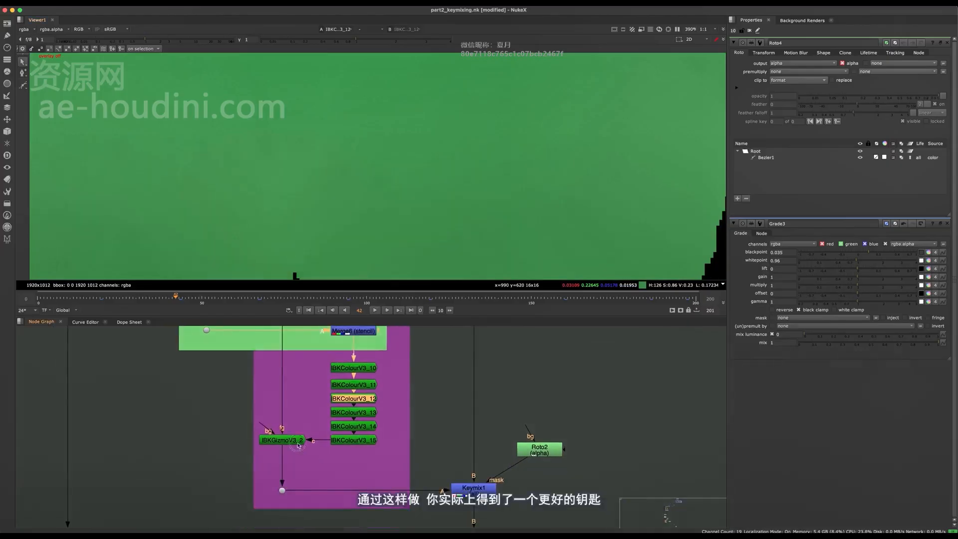
pyautogui.click(282, 440)
pyautogui.press('1')
pyautogui.press('a')
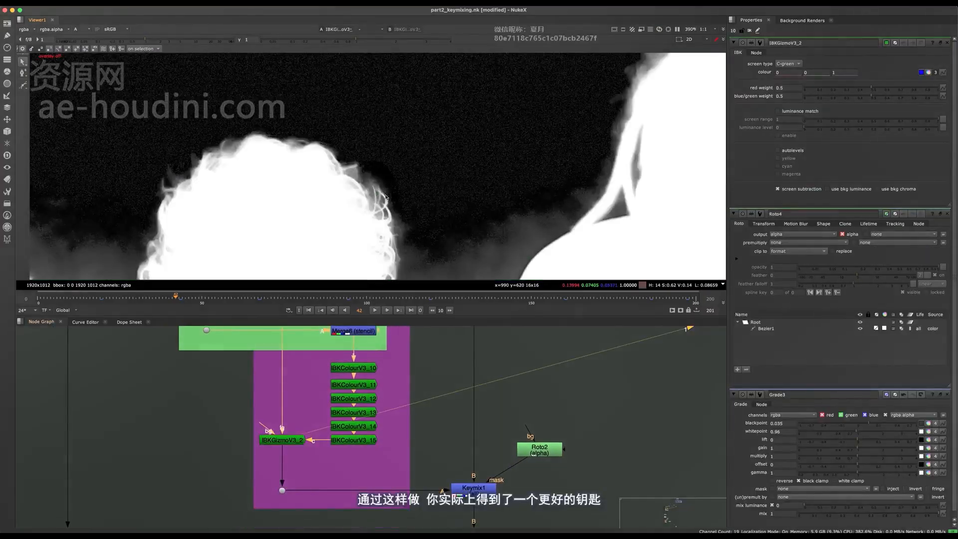
# Toggle the stencil Merge off and on, comparing the curls in the hair key's alpha at close range
pyautogui.moveTo(389, 330); pyautogui.dragTo(369, 415, button='middle')
pyautogui.click(350, 416)
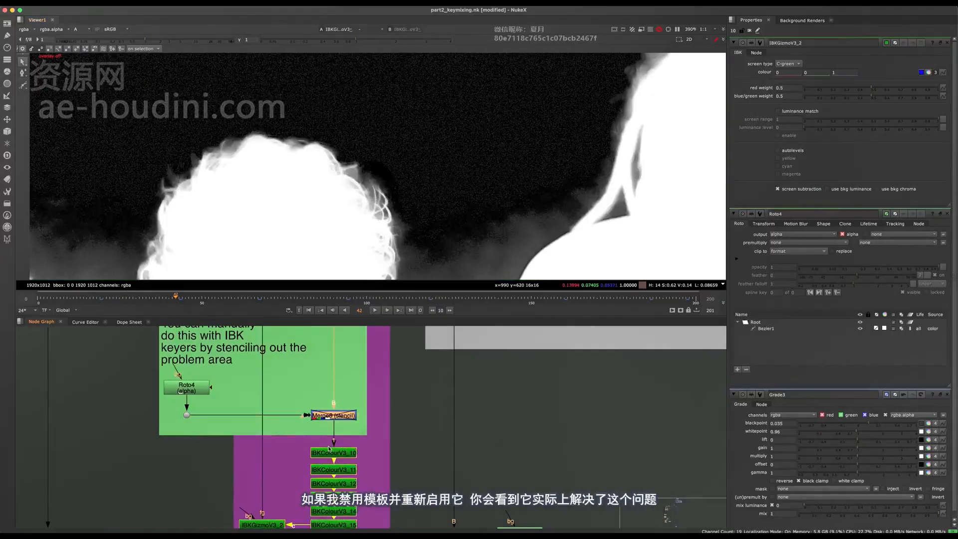
pyautogui.press('d')
pyautogui.press('d')
pyautogui.scroll(5, 340, 166)
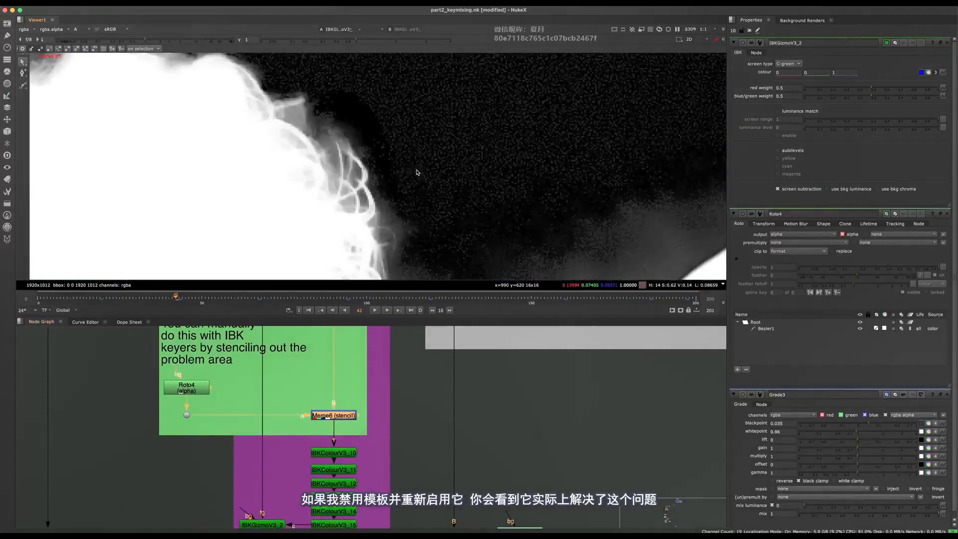
pyautogui.press('d')
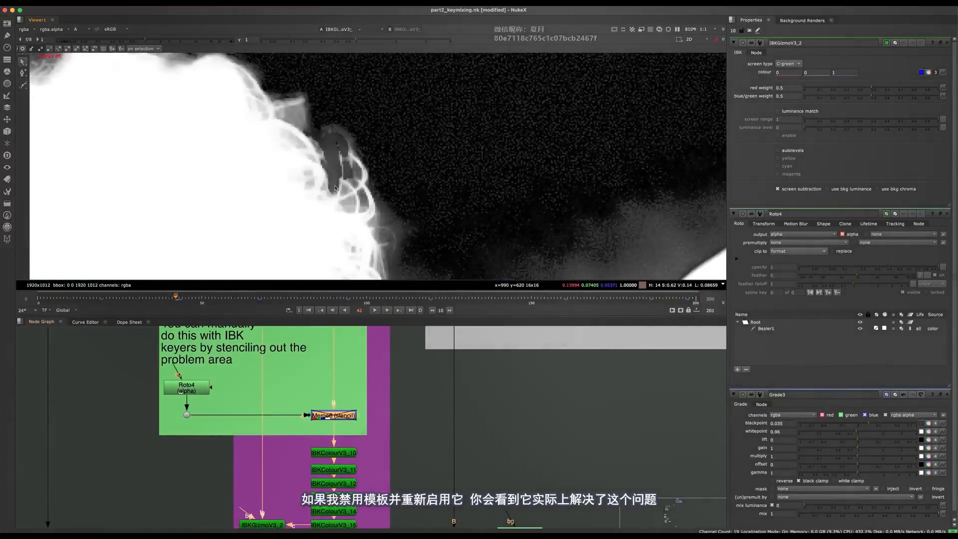
pyautogui.press('d')
pyautogui.scroll(-3, 396, 170)
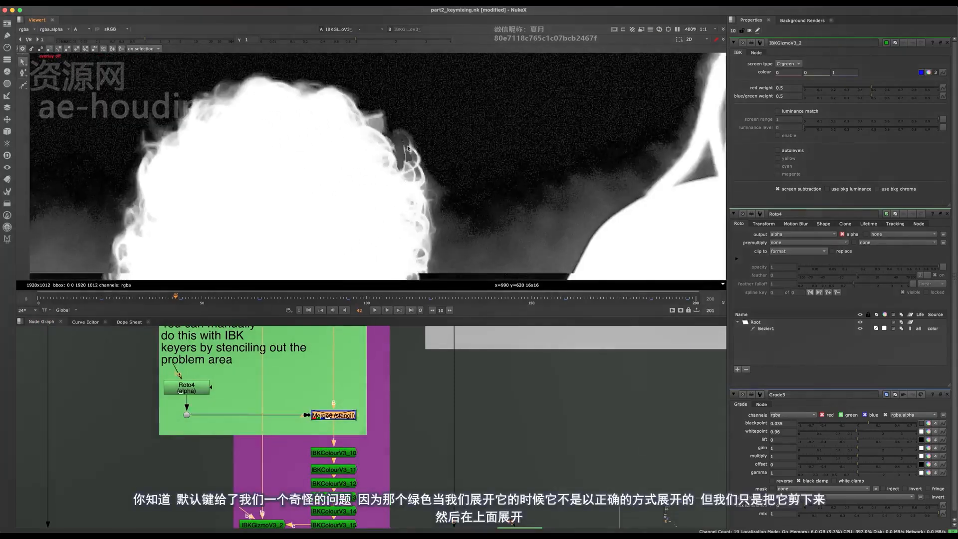
pyautogui.scroll(2, 407, 133)
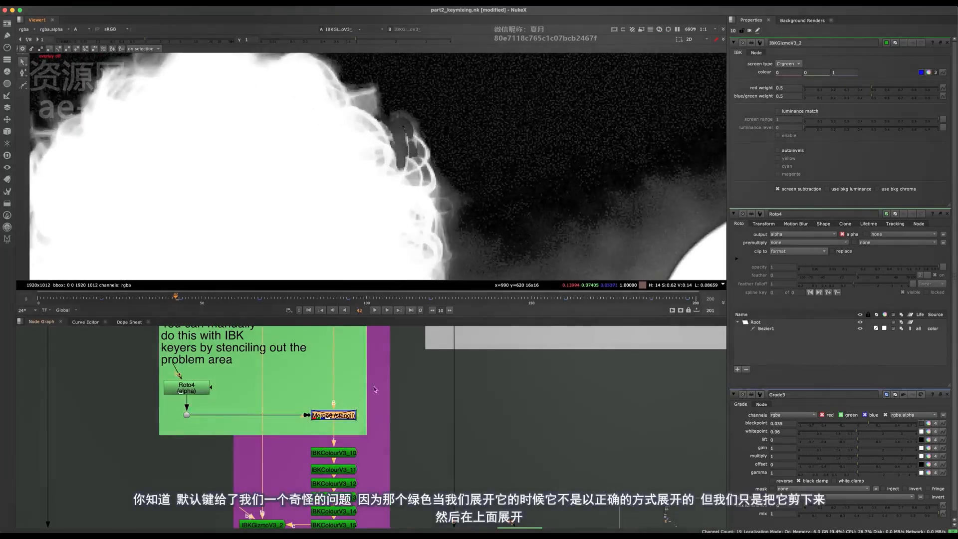
# View the disabled stencil Merge in colour and locate the IBKColour chain and gizmo below it
pyautogui.click(333, 415)
pyautogui.press('1')
pyautogui.press('a')
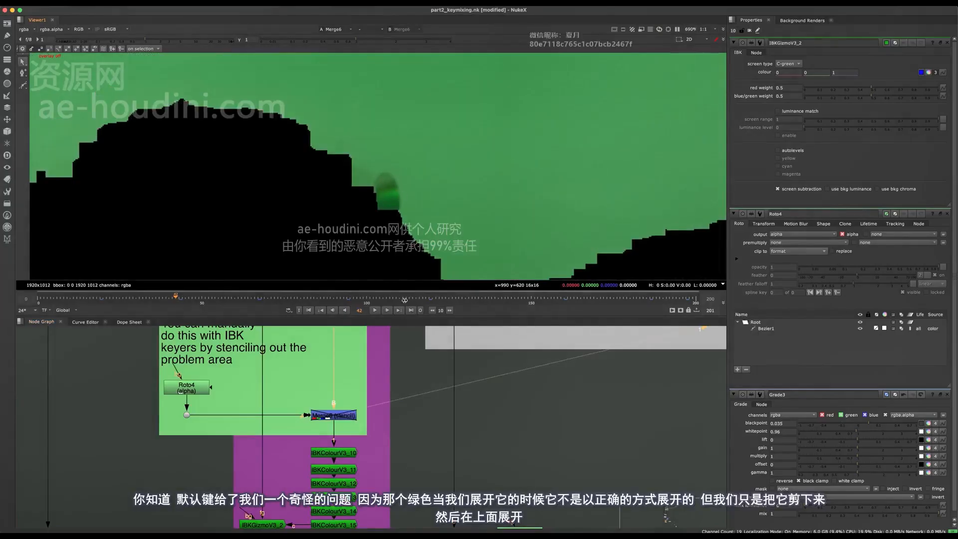
pyautogui.moveTo(337, 336); pyautogui.dragTo(321, 387, button='middle')
pyautogui.moveTo(278, 516); pyautogui.dragTo(307, 403, button='middle')
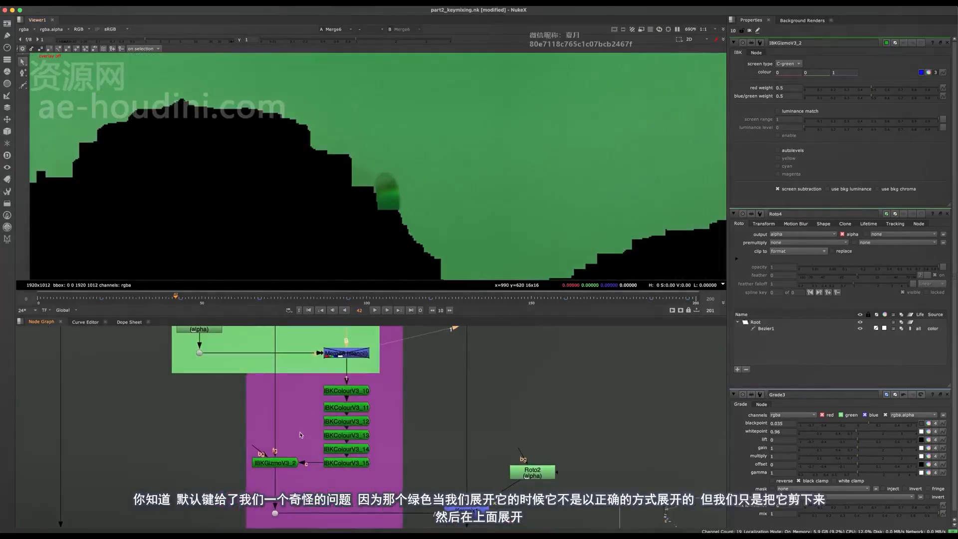
# Re-enable the stencil Merge and follow the green's expansion through IBKColourV3_10, 11 and 12
pyautogui.moveTo(400, 341); pyautogui.dragTo(325, 371)
pyautogui.press('d')
pyautogui.click(352, 391)
pyautogui.press('1')
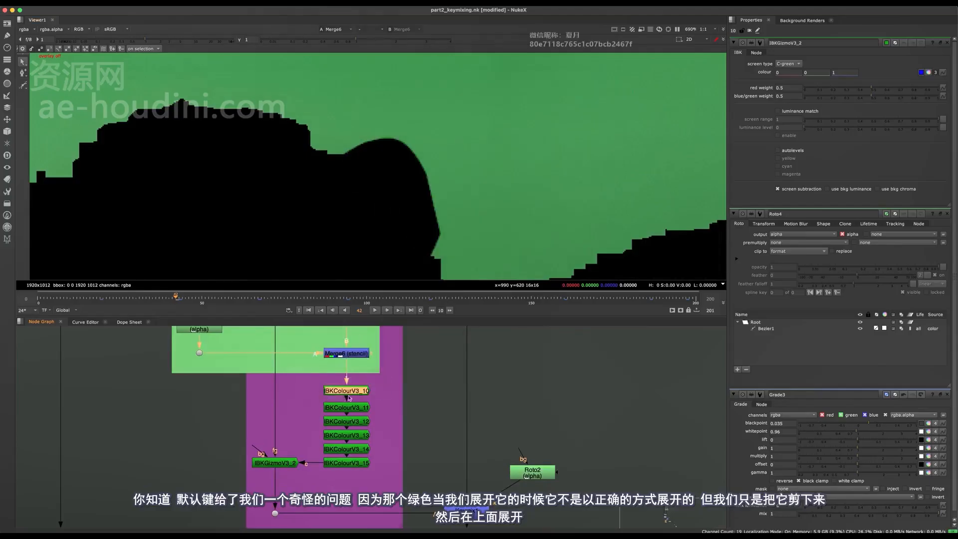
pyautogui.click(354, 408)
pyautogui.press('1')
pyautogui.click(357, 423)
pyautogui.press('1')
# View the hair gizmo's alpha, recheck it with the stencil Merge toggled, and locate Keymix1 with its Roto2 mask
pyautogui.moveTo(313, 417); pyautogui.dragTo(278, 470)
pyautogui.press('1')
pyautogui.press('a')
pyautogui.moveTo(399, 331); pyautogui.dragTo(352, 421, button='middle')
pyautogui.moveTo(352, 410); pyautogui.dragTo(296, 448)
pyautogui.press('d')
pyautogui.press('d')
pyautogui.moveTo(349, 524); pyautogui.dragTo(249, 501, button='middle')
pyautogui.scroll(-4, 451, 114)
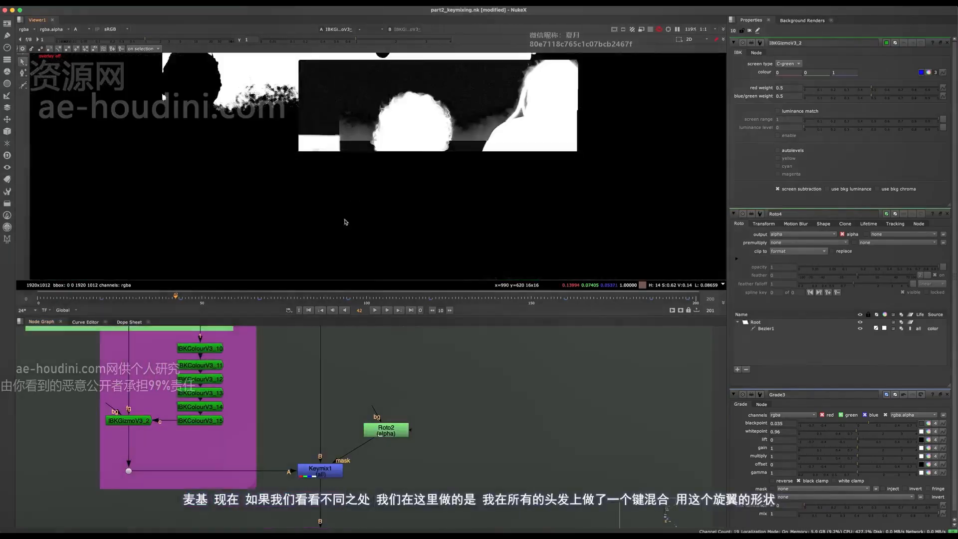
# Open Roto2's properties and examine its shape around the middle guy's hair
pyautogui.doubleClick(386, 430)
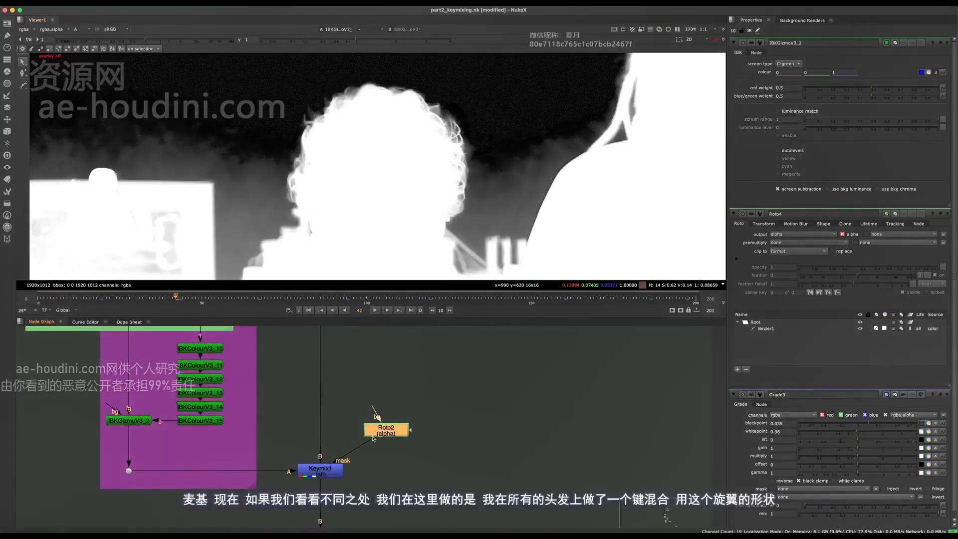
pyautogui.moveTo(320, 475); pyautogui.dragTo(363, 448, button='middle')
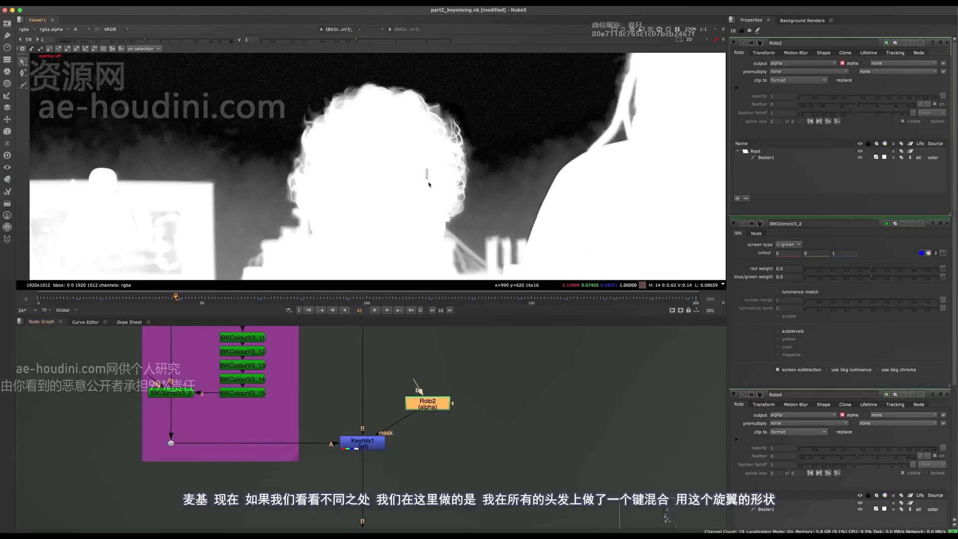
pyautogui.moveTo(431, 98); pyautogui.dragTo(417, 118, button='middle')
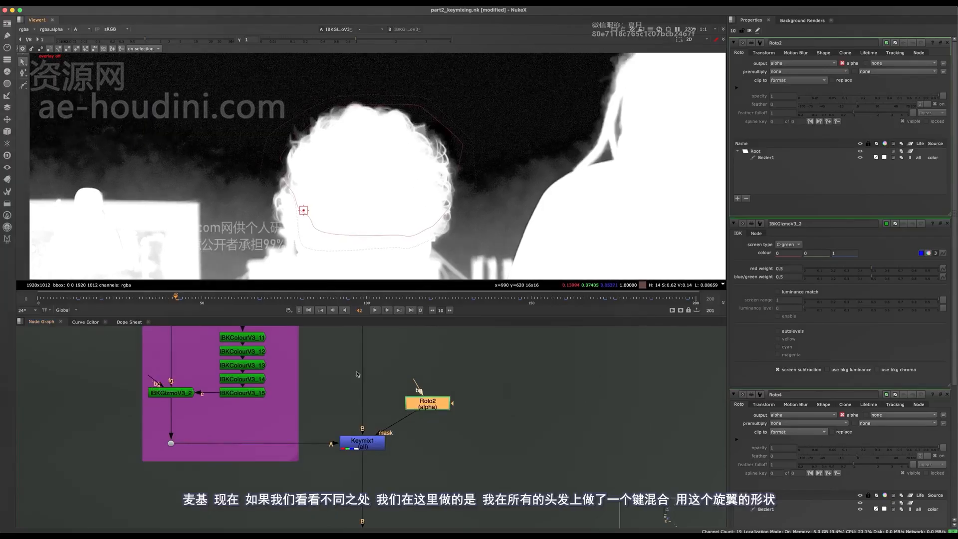
# Add a new unconnected Keymix node next to Keymix1
pyautogui.click(356, 446)
pyautogui.click(432, 402)
pyautogui.press('Tab')
pyautogui.write('keymix')
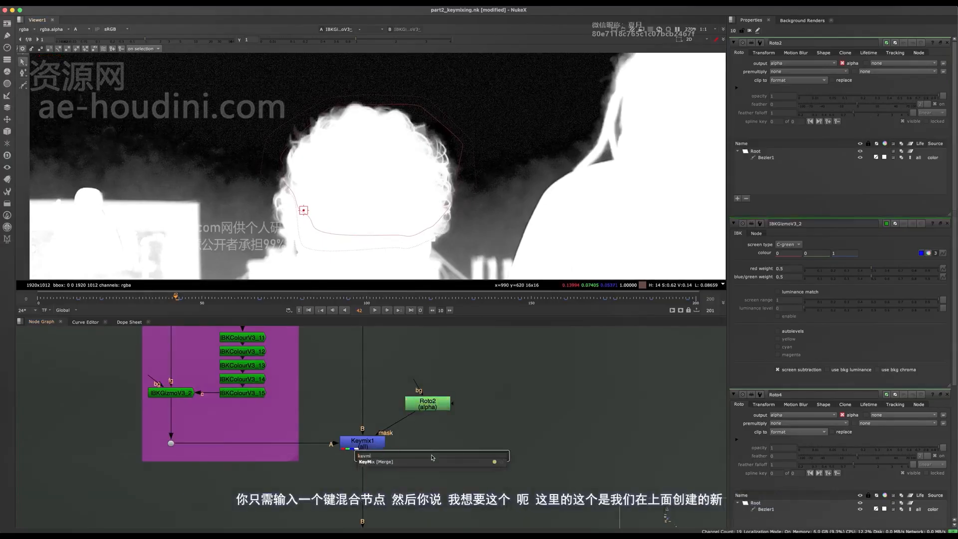
pyautogui.press('Return')
# Assign the hair key's output dot to viewer input 1 and the base key's dot above Keymix1 to input 2
pyautogui.click(171, 443)
pyautogui.press('1')
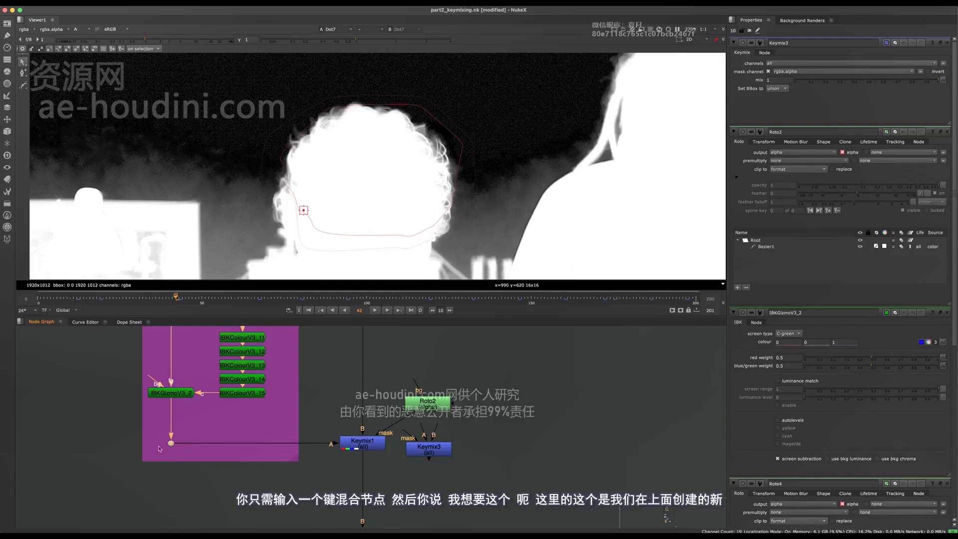
pyautogui.moveTo(389, 345); pyautogui.dragTo(368, 395, button='middle')
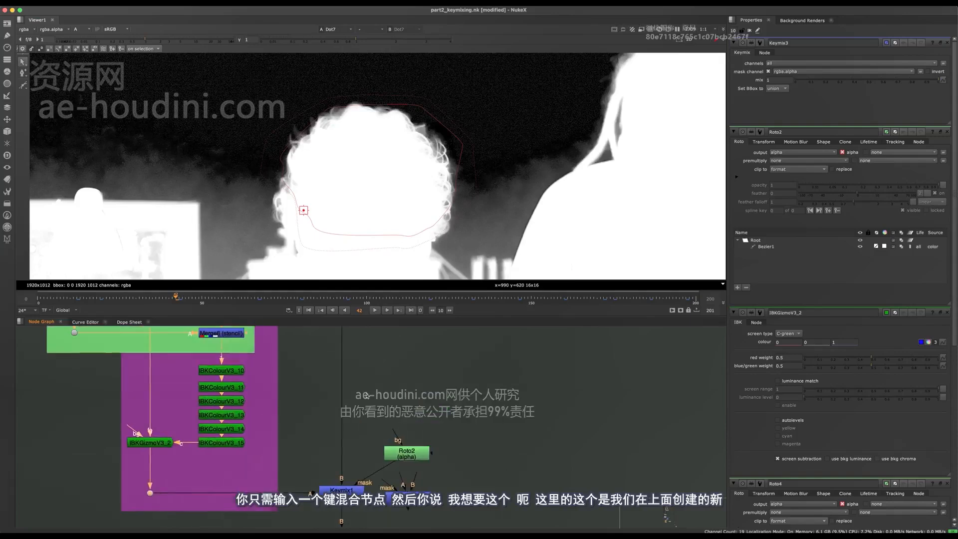
pyautogui.click(341, 399)
pyautogui.press('2')
pyautogui.press('1')
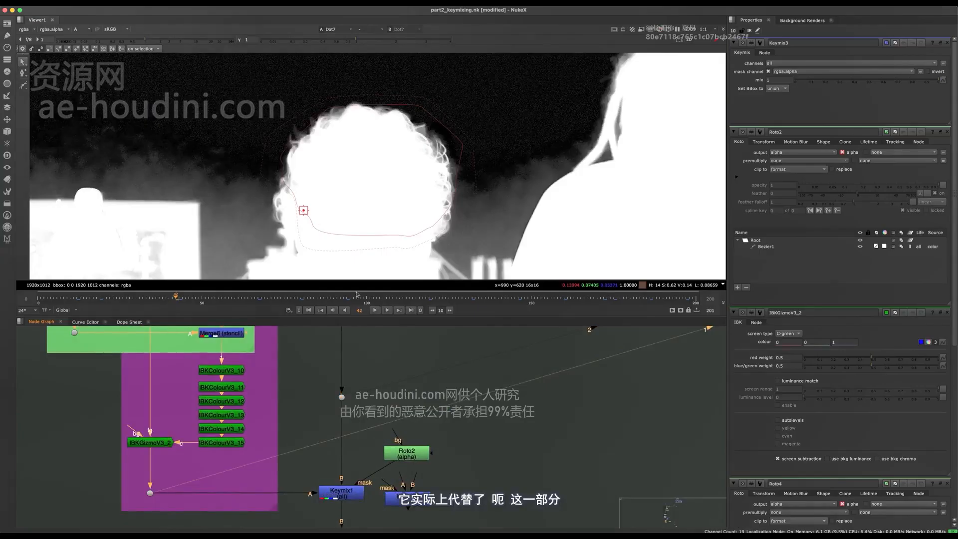
# Flip between the hair key and base key alphas to compare the edges of the middle guy's hair
pyautogui.press('2')
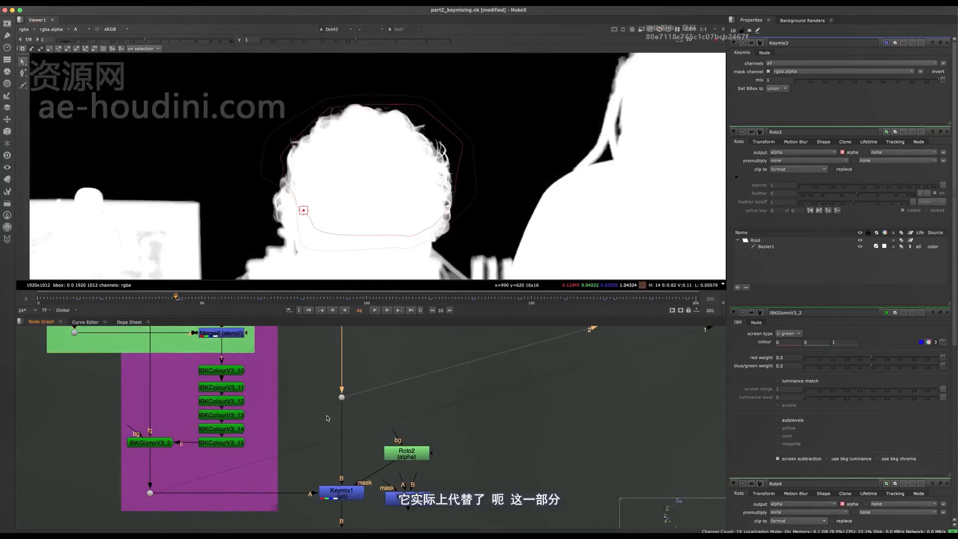
pyautogui.press('1')
pyautogui.press('2')
pyautogui.press('1')
pyautogui.press('2')
pyautogui.press('1')
pyautogui.press('2')
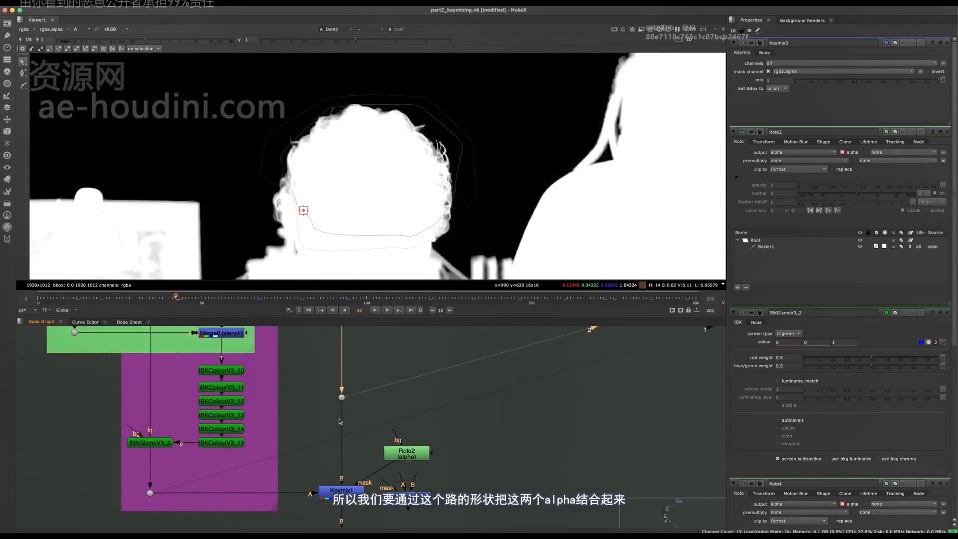
pyautogui.press('1')
# View Keymix1's combined alpha and move the unconnected Keymix3 aside, away from Keymix1
pyautogui.moveTo(369, 394); pyautogui.dragTo(367, 323, button='middle')
pyautogui.click(343, 421)
pyautogui.press('1')
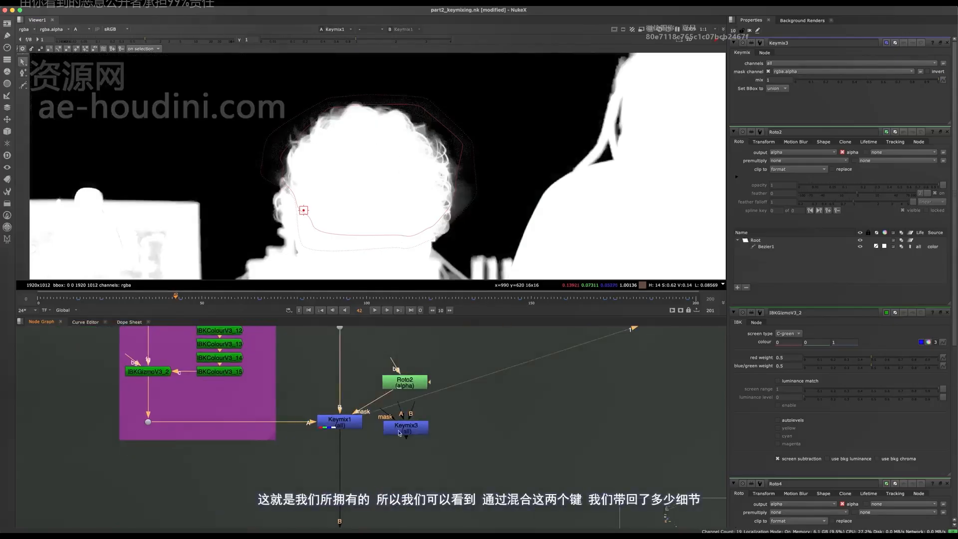
pyautogui.moveTo(406, 428); pyautogui.dragTo(530, 442)
pyautogui.click(339, 421)
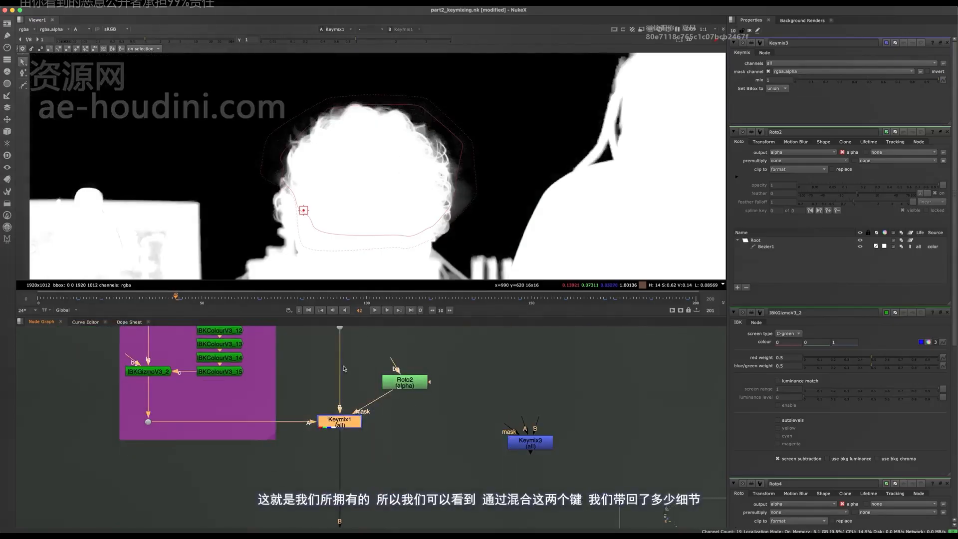
# Hide the viewer overlays and compare the middle guy's hair edge with Keymix1 enabled and disabled
pyautogui.scroll(3, 309, 160)
pyautogui.scroll(4, 302, 125)
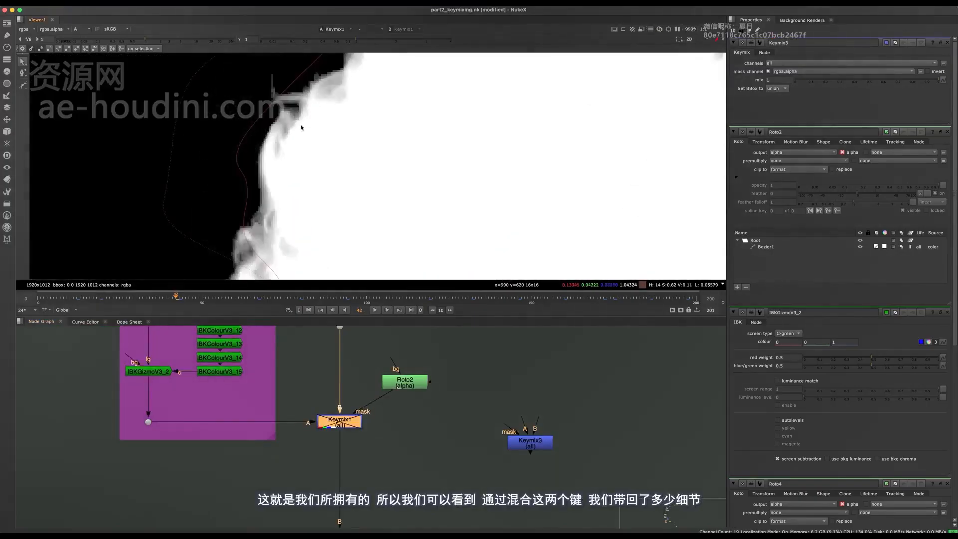
pyautogui.scroll(-4, 297, 144)
pyautogui.press('o')
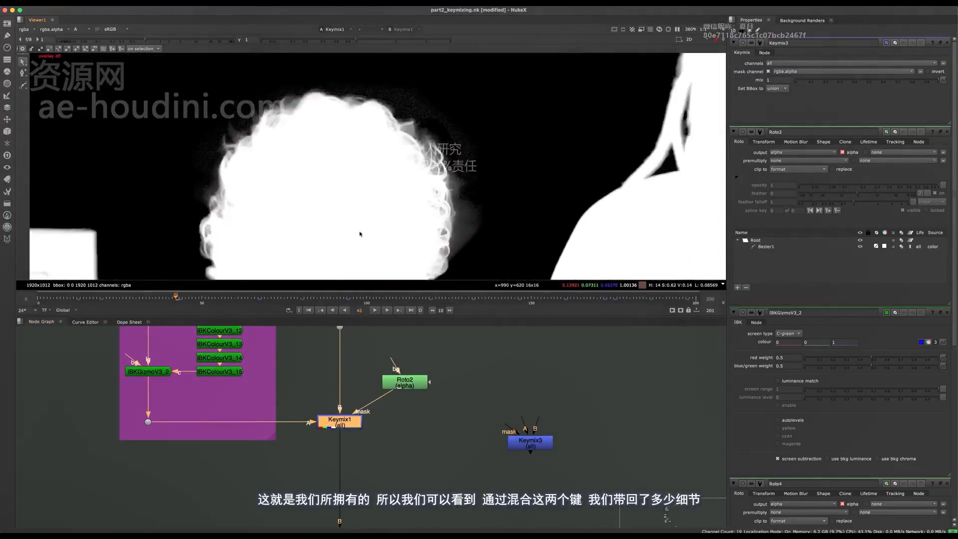
pyautogui.moveTo(200, 399); pyautogui.dragTo(266, 423, button='middle')
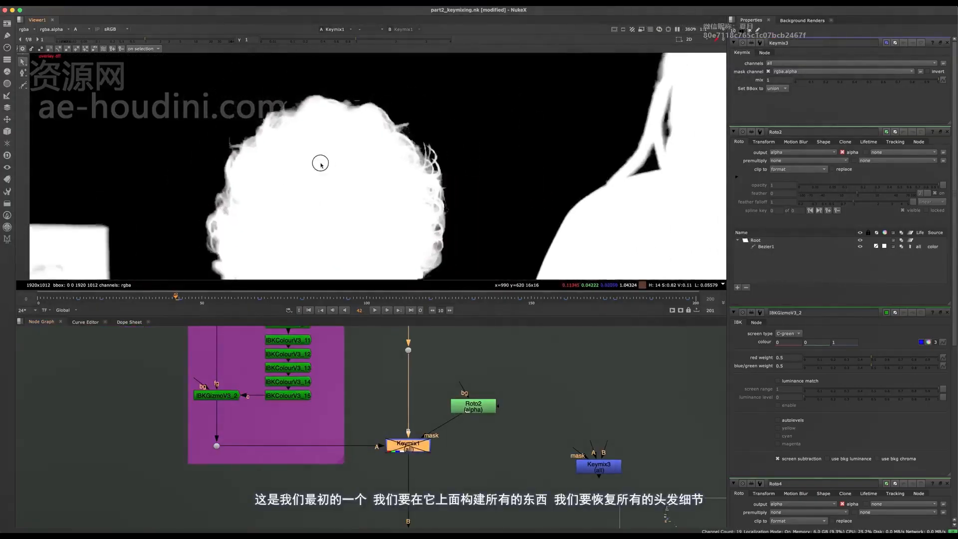
# Survey the Key section of the node graph from the Base Edge Key down to Keymix1
pyautogui.scroll(-5, 321, 161)
pyautogui.scroll(-4, 326, 435)
pyautogui.press('space')
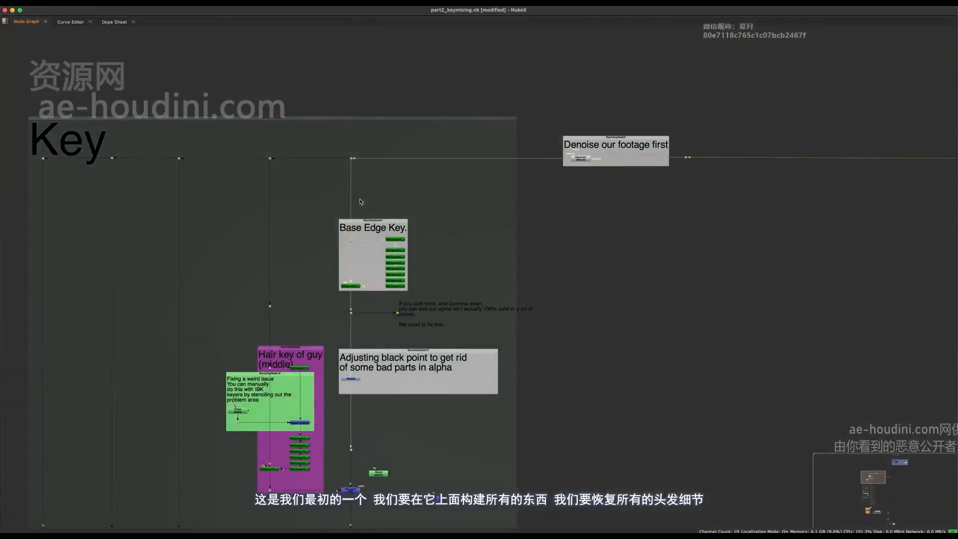
pyautogui.press('space')
pyautogui.scroll(5, 350, 509)
pyautogui.moveTo(350, 509); pyautogui.dragTo(341, 455, button='middle')
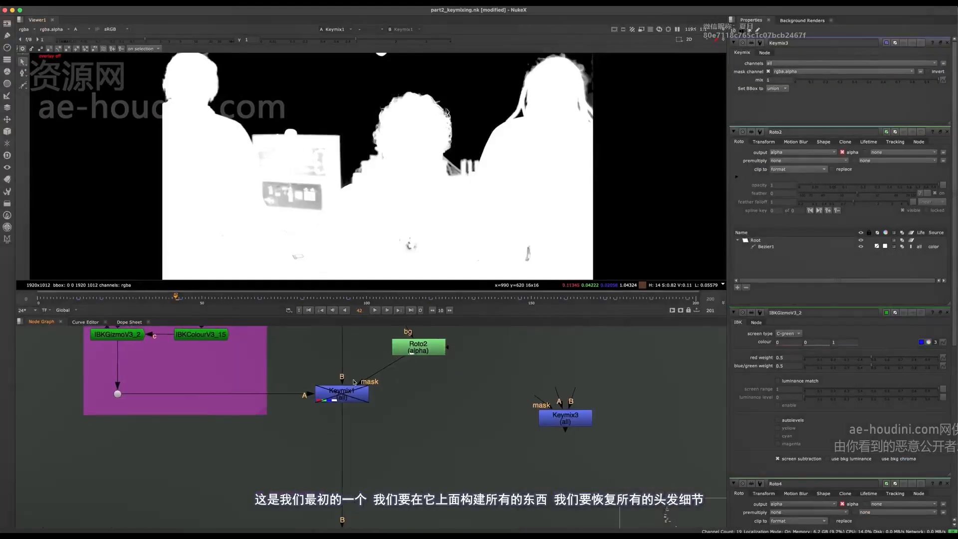
# Toggle Keymix1 on its alpha and examine the grey areas around the middle guy's hair
pyautogui.click(342, 393)
pyautogui.press('1')
pyautogui.scroll(6, 420, 99)
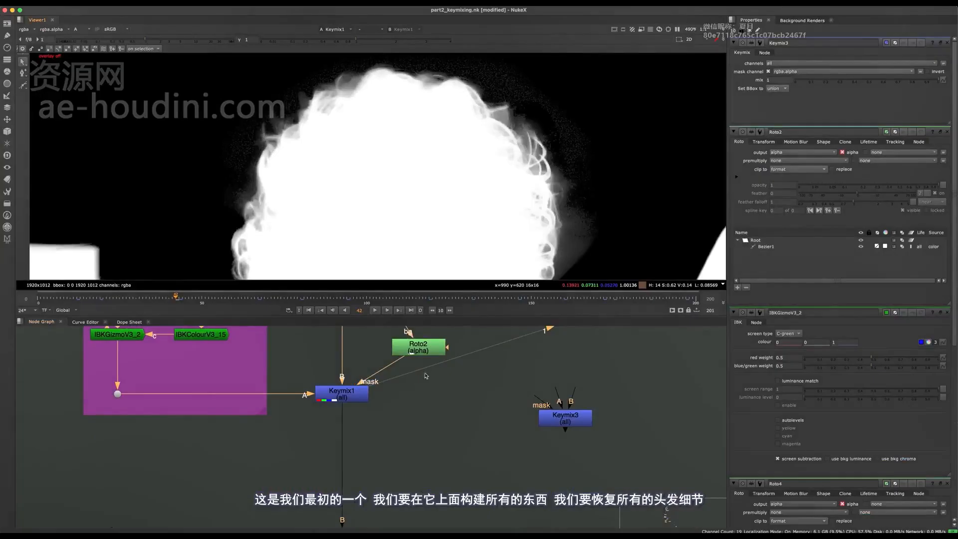
pyautogui.click(350, 396)
pyautogui.press('d')
pyautogui.press('d')
pyautogui.moveTo(357, 401); pyautogui.dragTo(282, 444, button='middle')
pyautogui.scroll(-4, 299, 150)
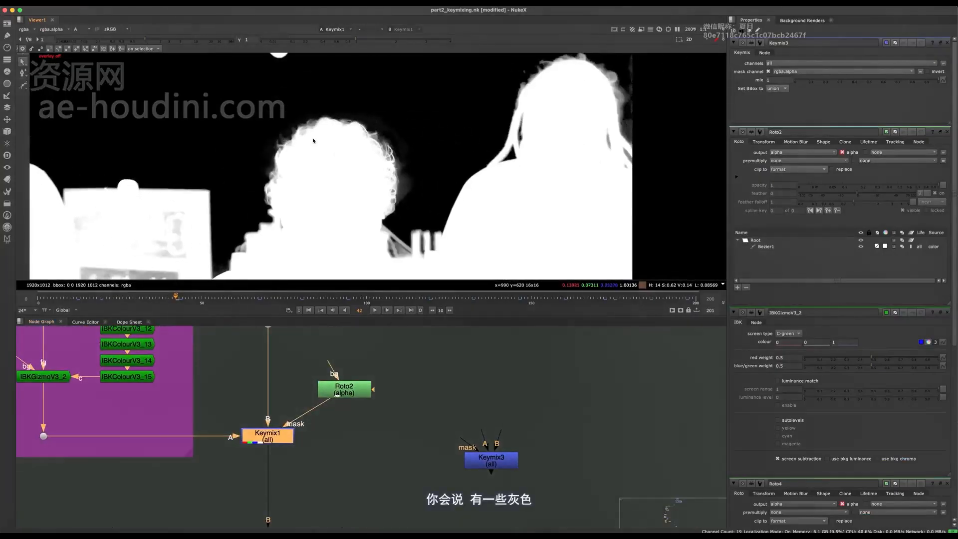
pyautogui.scroll(6, 466, 184)
pyautogui.scroll(-3, 456, 220)
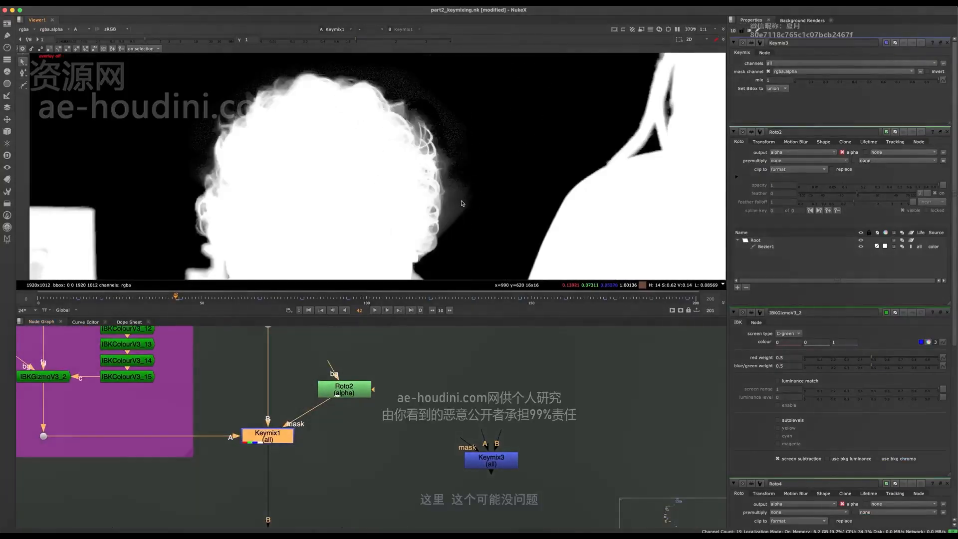
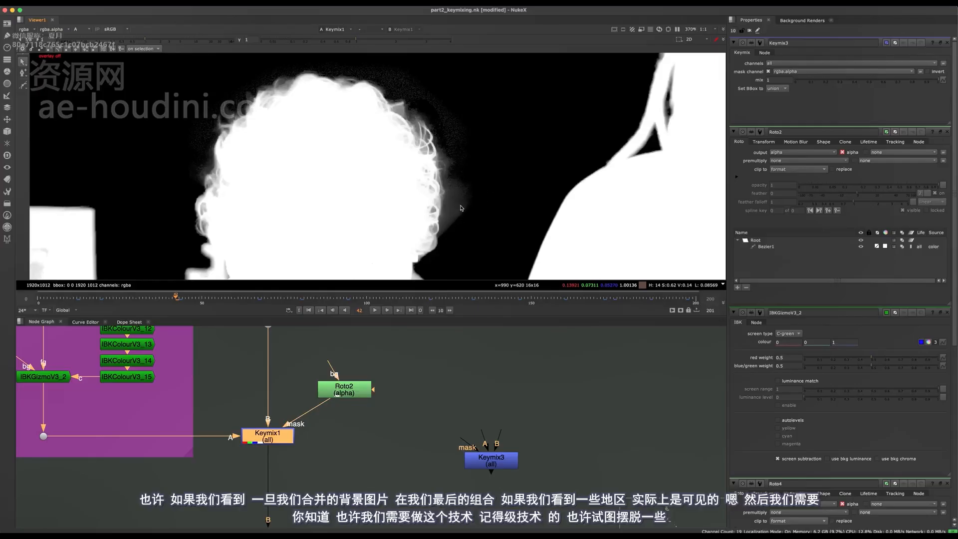
# Locate Grade3 in the backdrop about adjusting the black point of the alpha
pyautogui.scroll(-5, 310, 428)
pyautogui.moveTo(311, 349); pyautogui.dragTo(305, 469, button='middle')
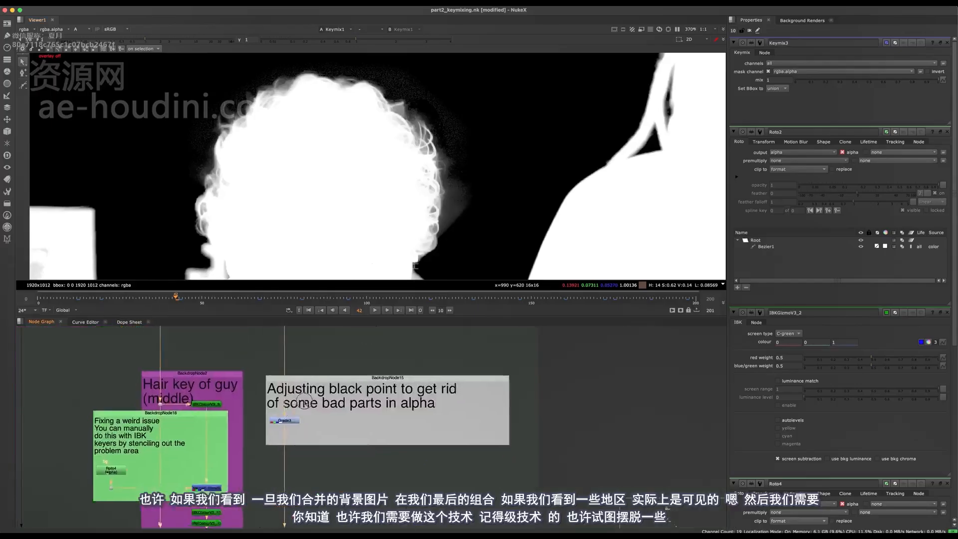
pyautogui.scroll(6, 303, 428)
pyautogui.moveTo(286, 428); pyautogui.dragTo(297, 448)
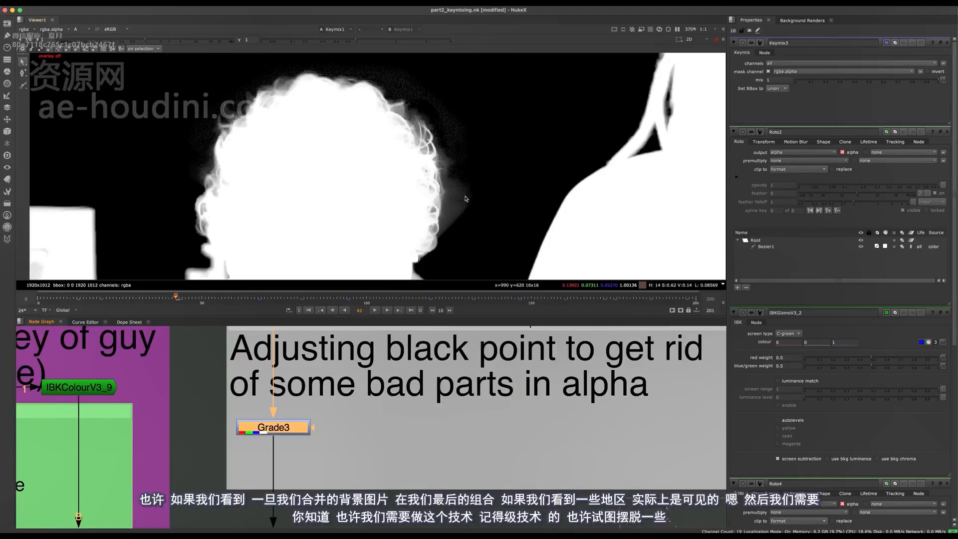
# Insert a Grade node between the hair key's output dot and Keymix1's A input
pyautogui.moveTo(300, 521); pyautogui.dragTo(314, 394, button='middle')
pyautogui.scroll(-6, 314, 393)
pyautogui.moveTo(310, 453); pyautogui.dragTo(308, 373, button='middle')
pyautogui.scroll(6, 304, 427)
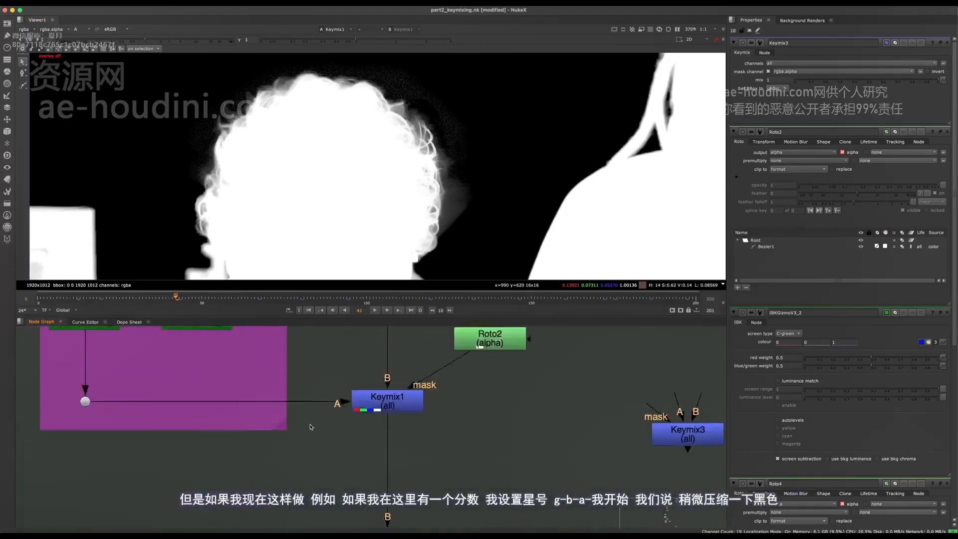
pyautogui.moveTo(310, 425); pyautogui.dragTo(354, 458, button='middle')
pyautogui.click(274, 391)
pyautogui.press('g')
pyautogui.moveTo(277, 390); pyautogui.dragTo(264, 433)
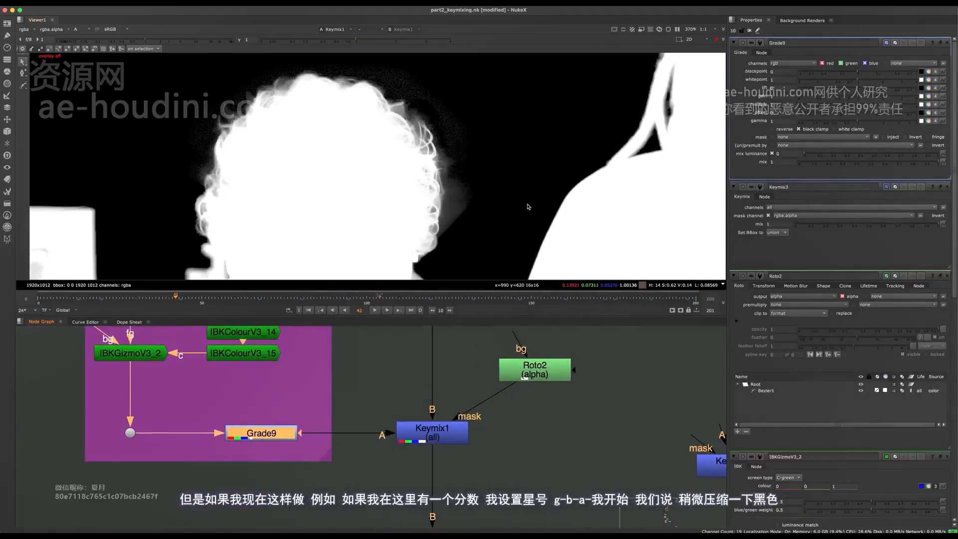
# Set the new Grade's channels to rgba, its whitepoint to 0.94 and its blackpoint to 0.022
pyautogui.click(793, 63)
pyautogui.click(792, 92)
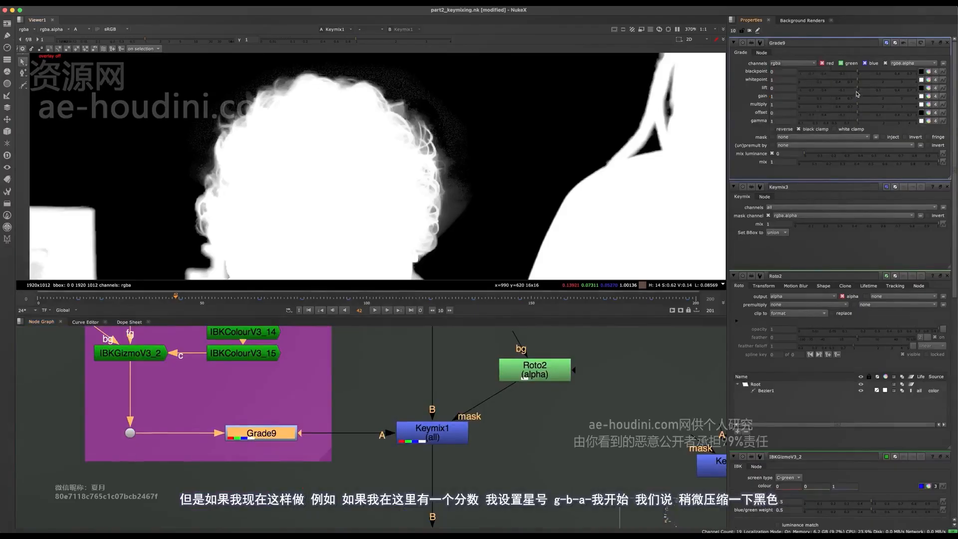
pyautogui.moveTo(857, 79)
pyautogui.mouseDown()
pyautogui.moveTo(841, 78)
pyautogui.moveTo(857, 79)
pyautogui.mouseUp()
pyautogui.moveTo(857, 73); pyautogui.dragTo(868, 72)
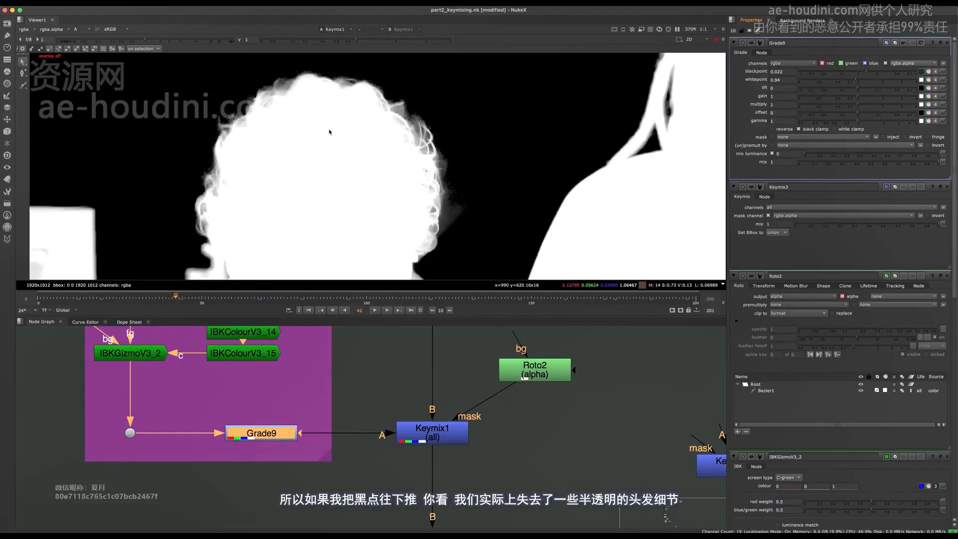
# Toggle the Grade to compare the semi-transparent hair detail, and delete it from the hair key branch
pyautogui.press('d')
pyautogui.press('d')
pyautogui.press('d')
pyautogui.press('d')
pyautogui.press('d')
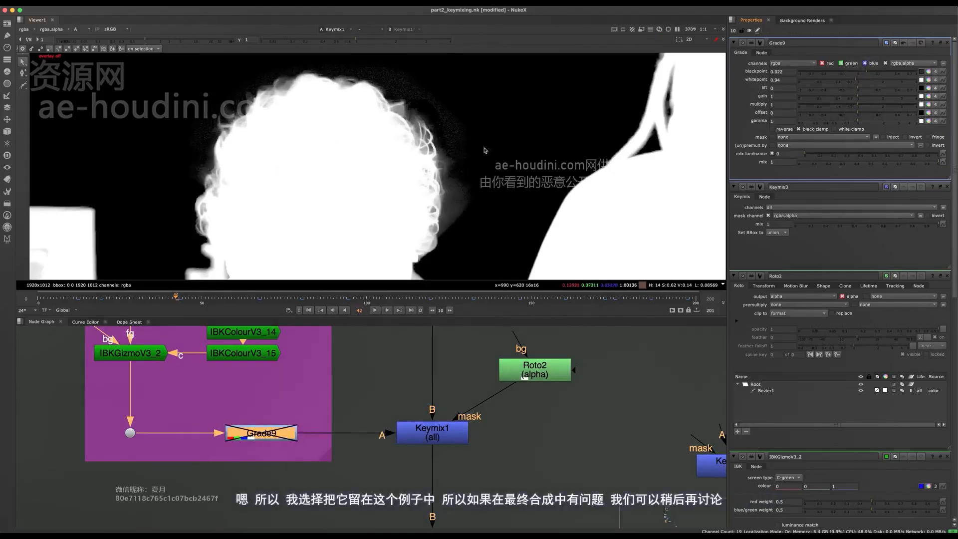
pyautogui.press('d')
pyautogui.press('d')
pyautogui.press('d')
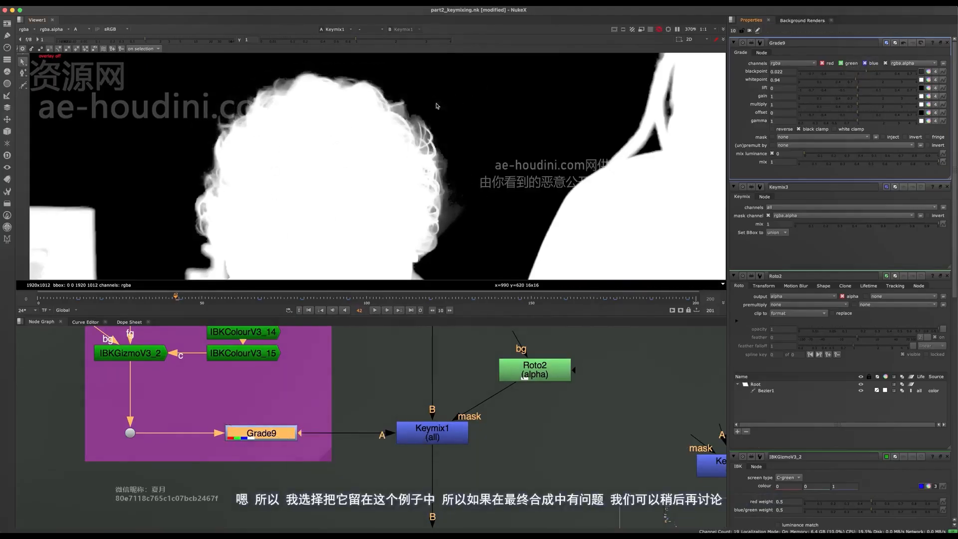
pyautogui.press('Delete')
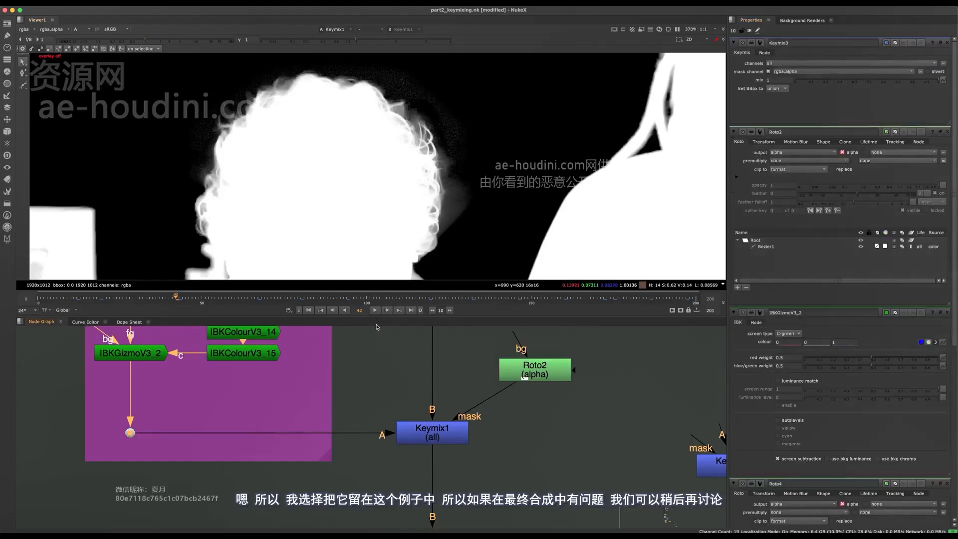
# Toggle Keymix1 off and on to recheck the ungraded hair key against the base key
pyautogui.moveTo(261, 395); pyautogui.dragTo(151, 356, button='middle')
pyautogui.click(323, 393)
pyautogui.press('d')
pyautogui.press('d')
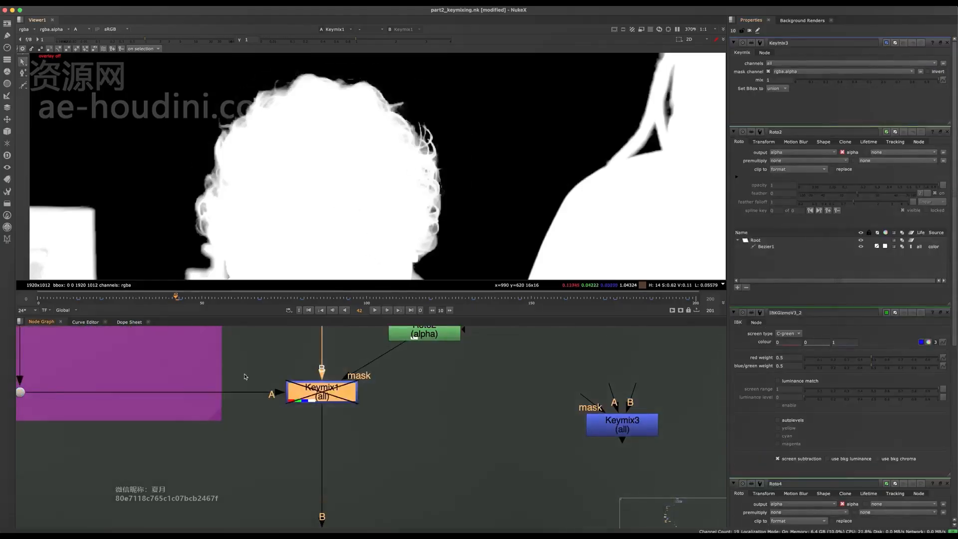
# Locate the next hair key branch feeding Keymix2 and view the alpha at its output dot
pyautogui.scroll(-8, 280, 405)
pyautogui.press('space')
pyautogui.moveTo(307, 440); pyautogui.dragTo(330, 237, button='middle')
pyautogui.moveTo(331, 396); pyautogui.dragTo(391, 314, button='middle')
pyautogui.scroll(3, 377, 316)
pyautogui.moveTo(396, 306); pyautogui.dragTo(249, 375)
pyautogui.press('space')
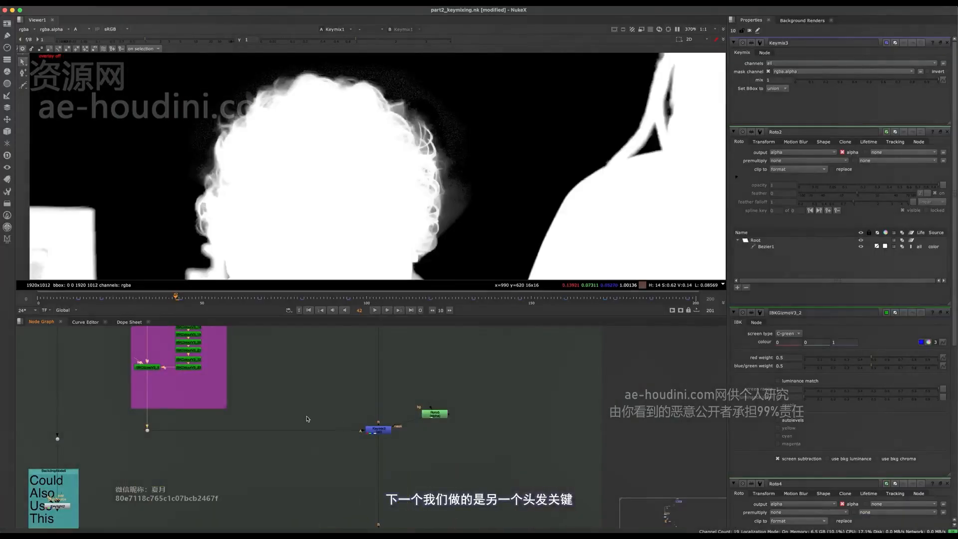
pyautogui.moveTo(230, 379); pyautogui.dragTo(340, 394, button='middle')
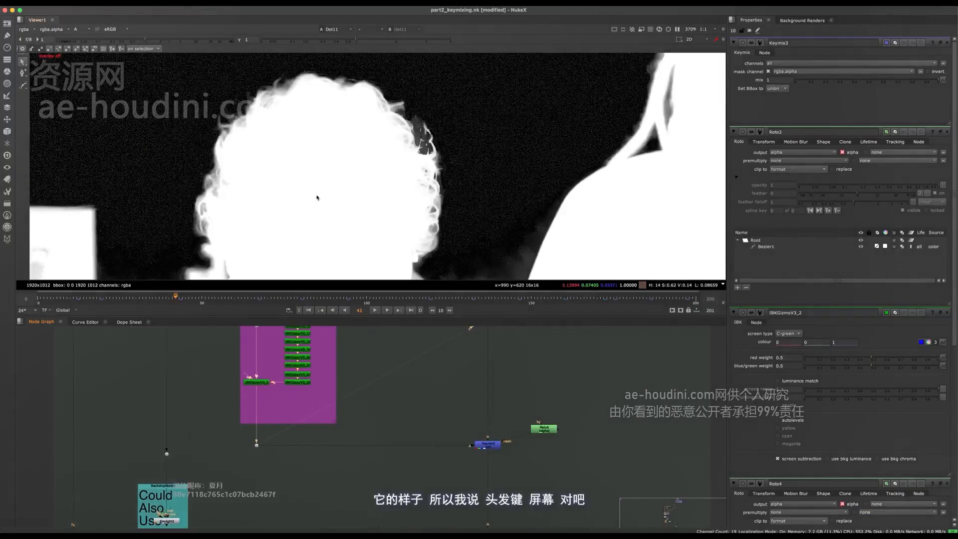
# Fit the whole frame in the viewer and select the "Hair key (Screen right)" backdrop to examine its nodes
pyautogui.press('f')
pyautogui.moveTo(270, 333); pyautogui.dragTo(272, 418, button='middle')
pyautogui.scroll(3, 272, 418)
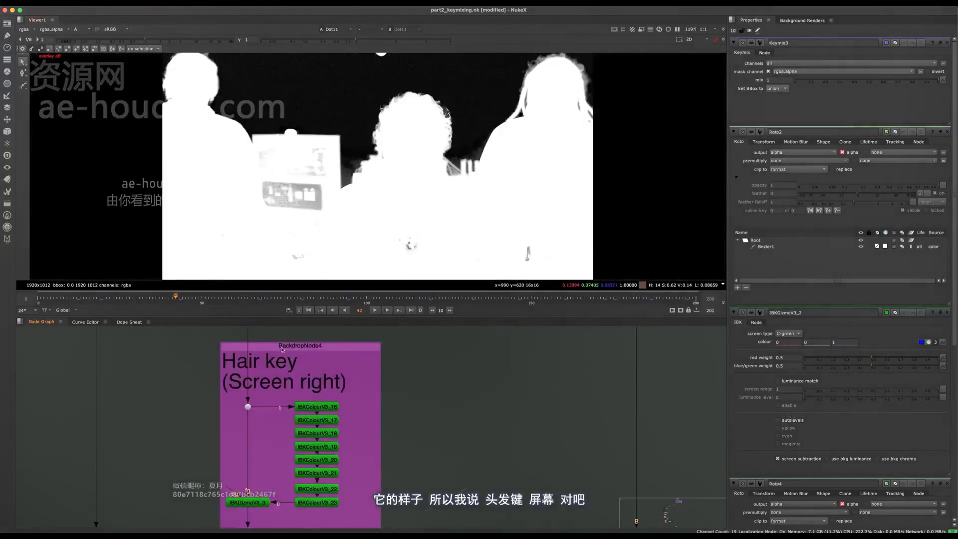
pyautogui.click(283, 350)
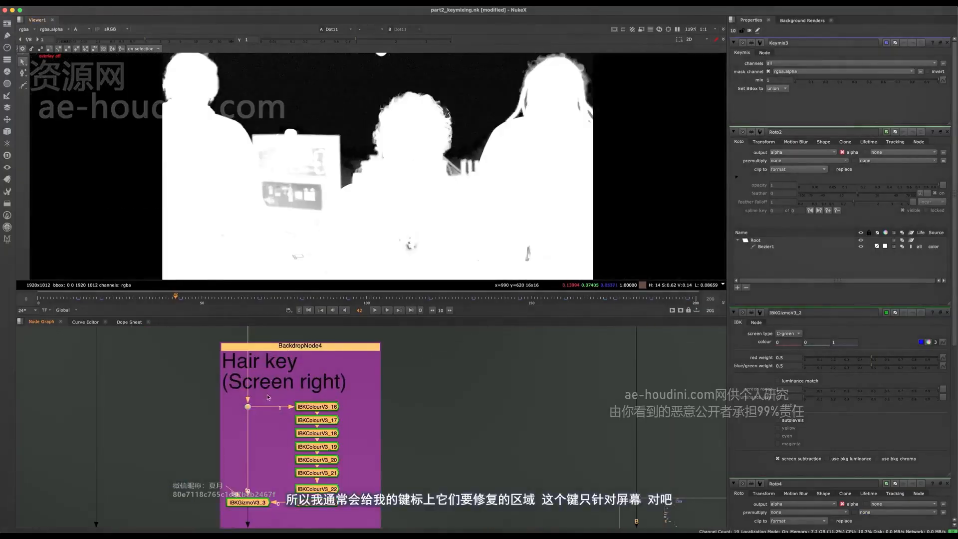
pyautogui.moveTo(273, 372); pyautogui.dragTo(263, 390, button='middle')
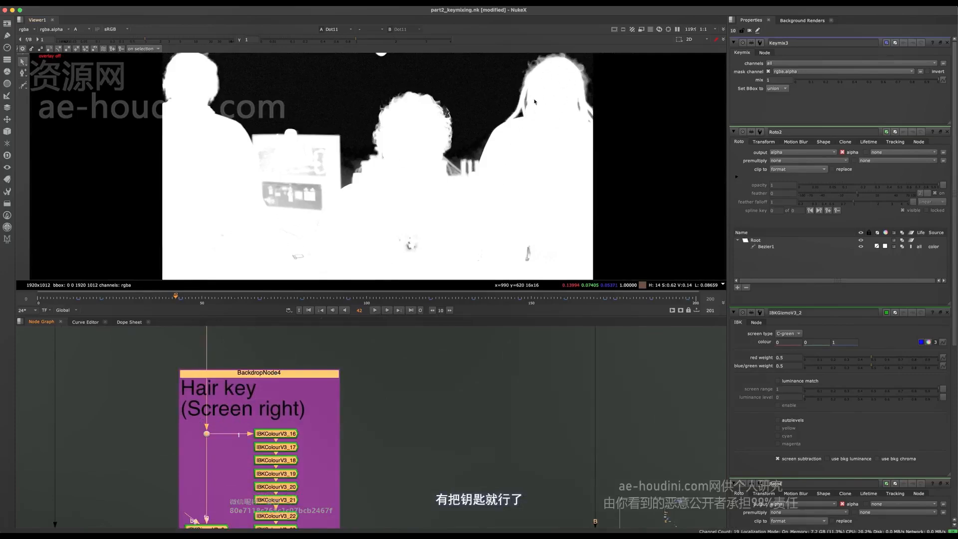
# View the alpha of IBKGizmoV3_3 from the screen-right hair key in viewer input 1
pyautogui.moveTo(264, 492); pyautogui.dragTo(273, 358, button='middle')
pyautogui.moveTo(247, 373); pyautogui.dragTo(201, 405)
pyautogui.press('1')
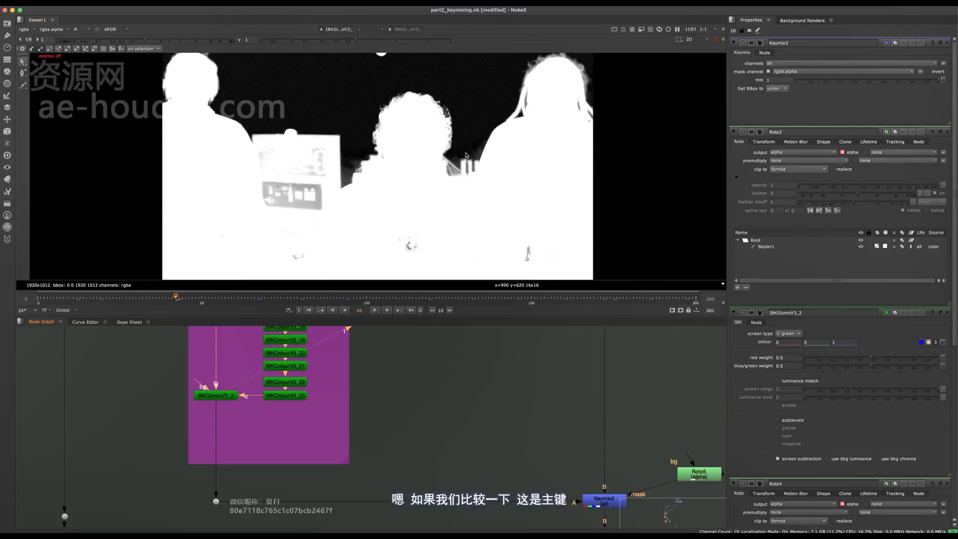
# Insert a Dot on the main key's pipe above Keymix2 and view it as viewer input 2
pyautogui.moveTo(465, 152); pyautogui.dragTo(386, 203, button='middle')
pyautogui.scroll(-4, 376, 355)
pyautogui.scroll(3, 434, 396)
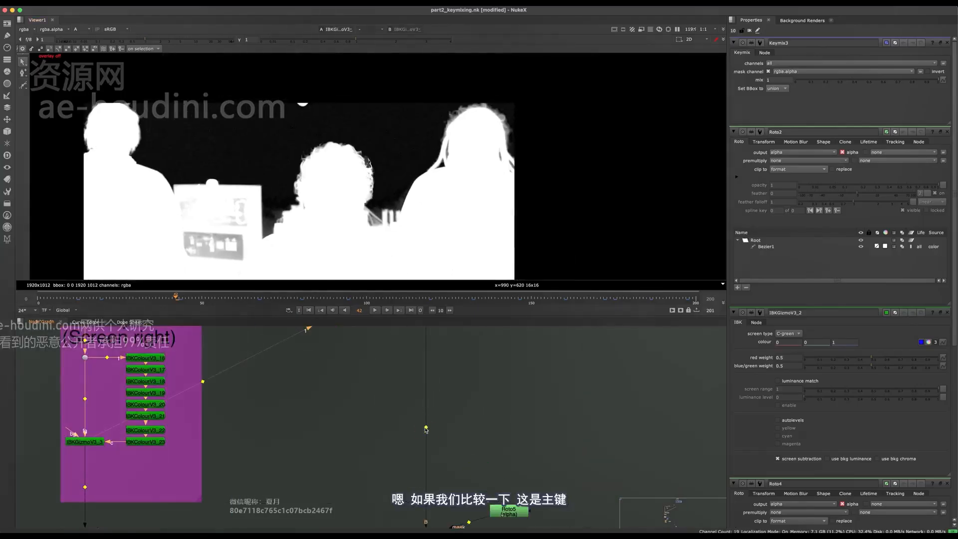
pyautogui.keyDown('super'); pyautogui.moveTo(426, 428); pyautogui.dragTo(426, 442); pyautogui.keyUp('super')
pyautogui.moveTo(426, 449); pyautogui.dragTo(393, 428, button='middle')
pyautogui.click(394, 421)
pyautogui.press('2')
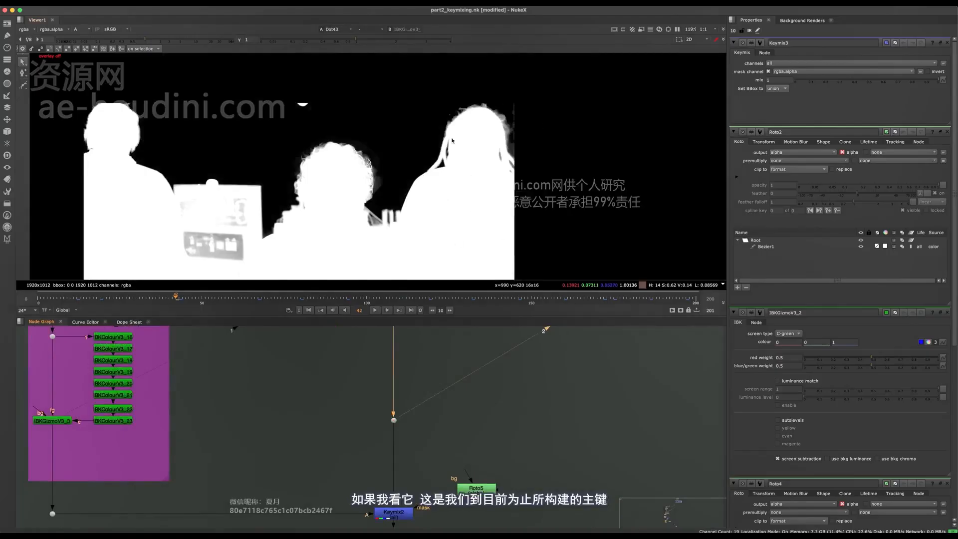
# View IBKGizmoV3_3 as viewer input 1 and compare its alpha with the main key around the screen-right person's hair
pyautogui.scroll(6, 473, 106)
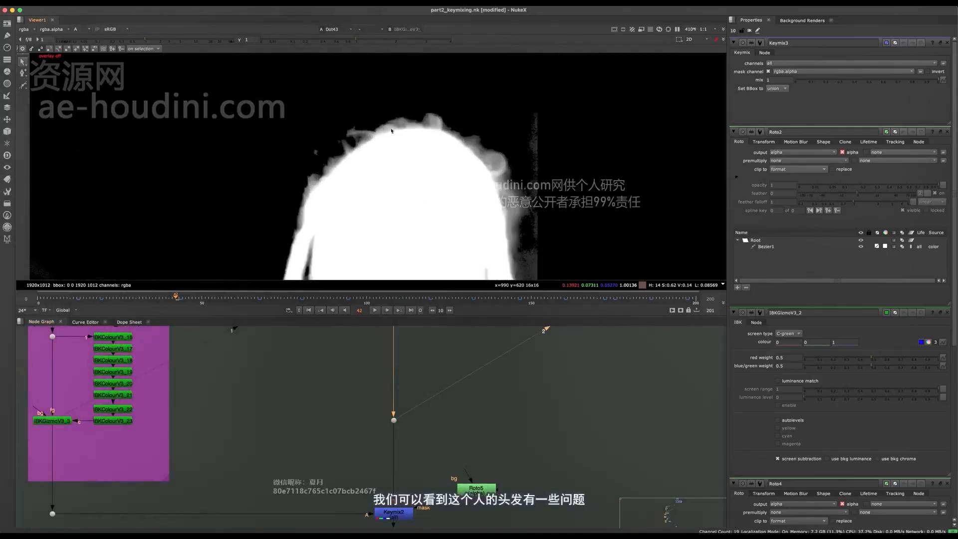
pyautogui.moveTo(68, 396); pyautogui.dragTo(222, 377, button='middle')
pyautogui.click(200, 402)
pyautogui.press('1')
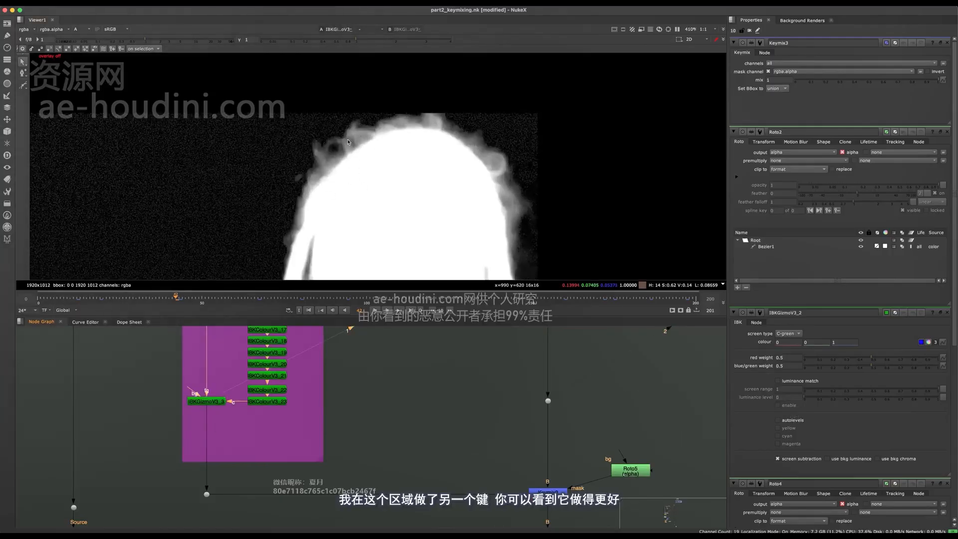
pyautogui.press('2')
pyautogui.press('1')
pyautogui.press('2')
pyautogui.press('1')
# Compare the hair key and main key alphas over the wider frame, including the screen-right person's shoulders and strands
pyautogui.moveTo(275, 356); pyautogui.dragTo(368, 411, button='middle')
pyautogui.scroll(1, 368, 411)
pyautogui.press('2')
pyautogui.press('1')
pyautogui.scroll(-5, 554, 82)
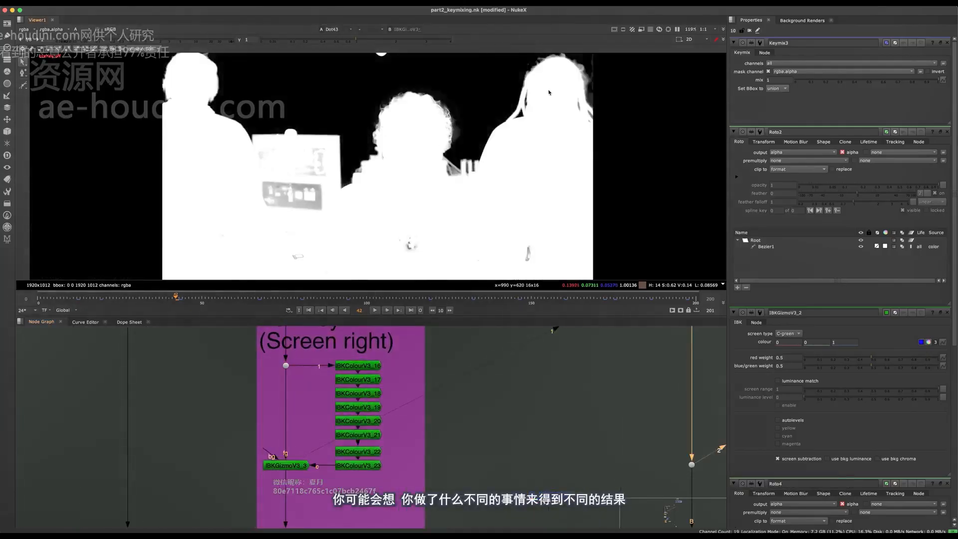
pyautogui.press('2')
pyautogui.press('1')
pyautogui.moveTo(555, 83); pyautogui.dragTo(493, 145, button='middle')
pyautogui.scroll(3, 493, 145)
pyautogui.press('2')
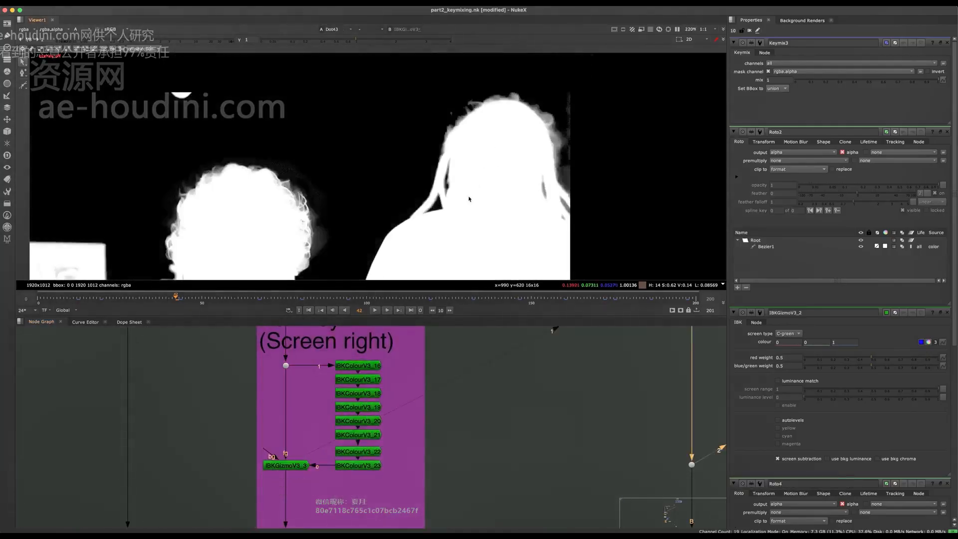
pyautogui.press('1')
# View IBKColourV3_16 of the screen-right hair key in RGB and open its properties
pyautogui.click(370, 370)
pyautogui.press('1')
pyautogui.doubleClick(370, 369)
pyautogui.press('a')
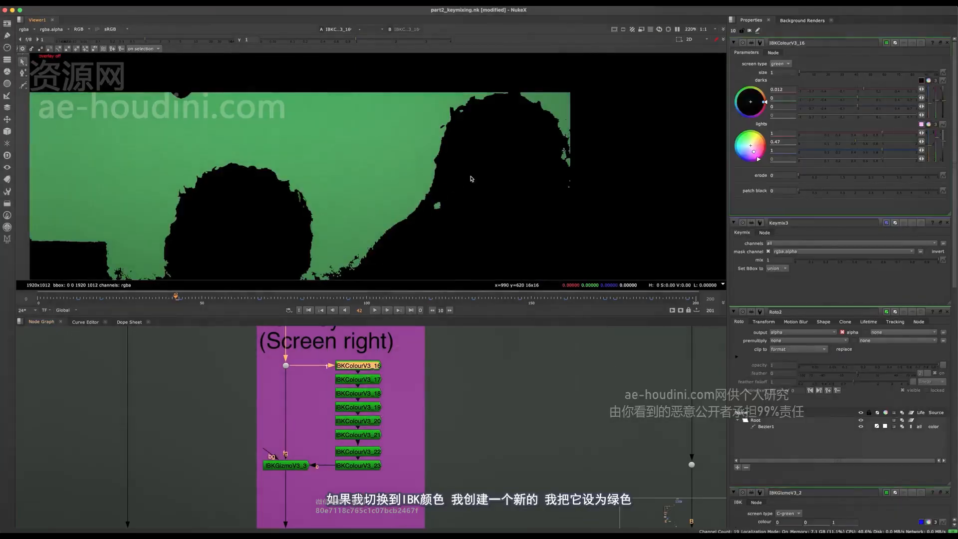
# Create an IBKColour node beside IBKColourV3_16, connect it to the same source Dot, view it, and set its screen type to green
pyautogui.scroll(3, 370, 371)
pyautogui.press('Tab')
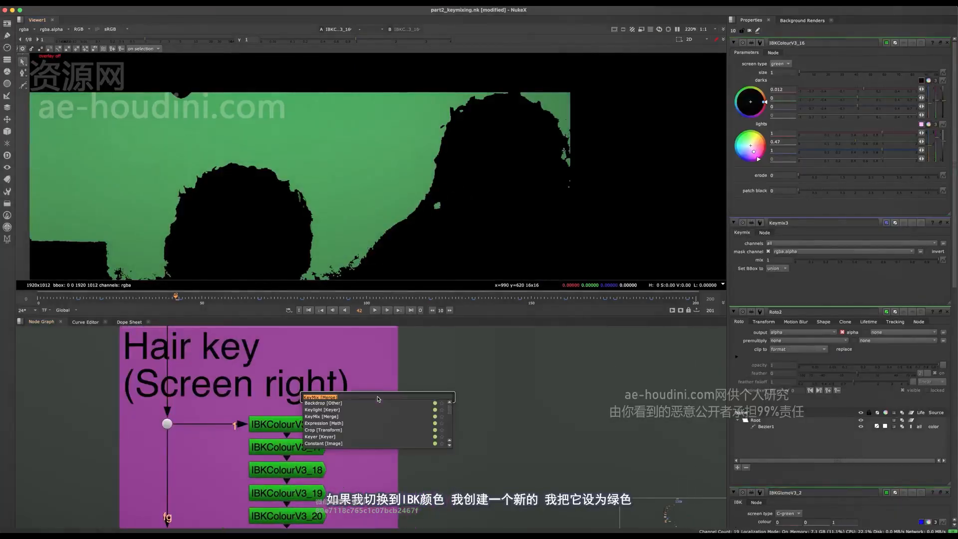
pyautogui.write('ibkcolour')
pyautogui.press('Return')
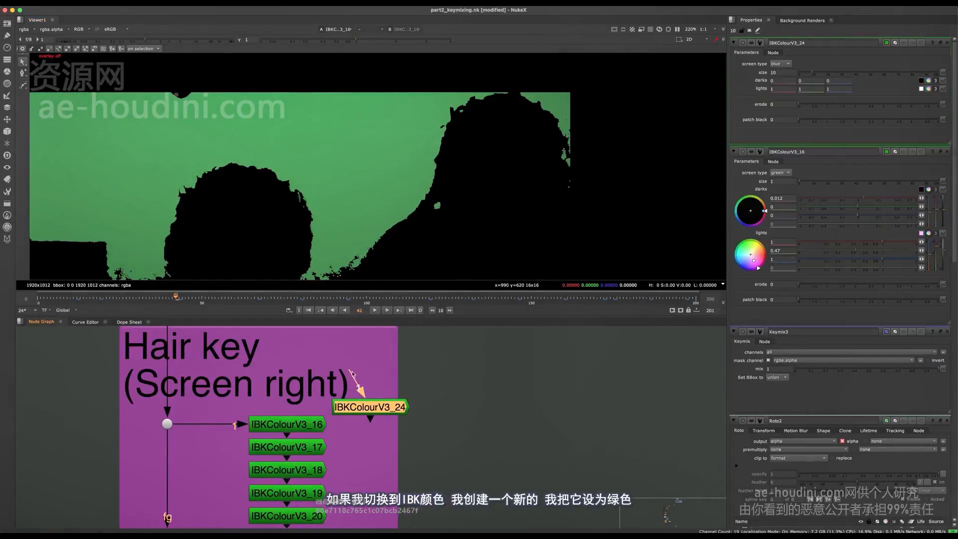
pyautogui.moveTo(369, 418); pyautogui.dragTo(374, 409)
pyautogui.press('1')
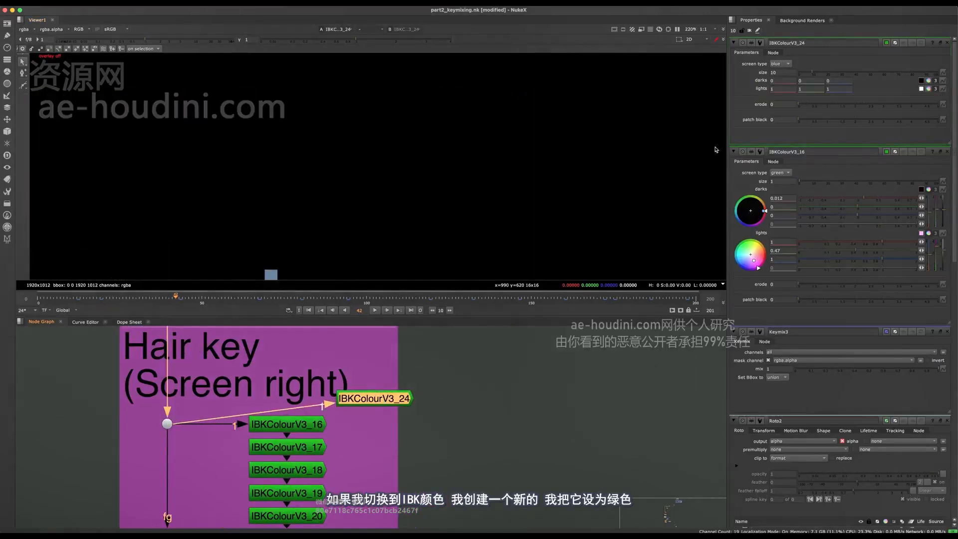
pyautogui.click(784, 57)
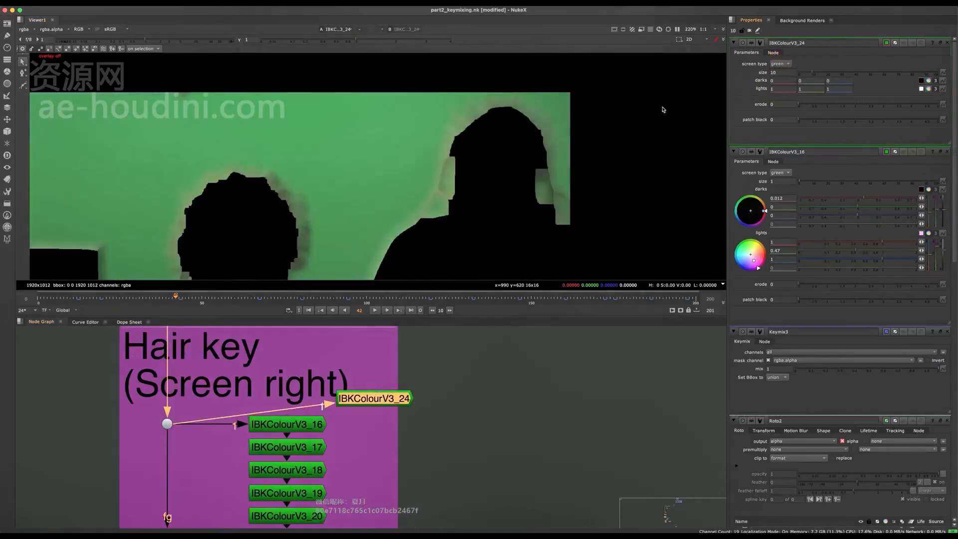
# Lower the new IBKColour node's size to 0 and inspect the hair detail along the screen-right head's edge
pyautogui.moveTo(812, 73); pyautogui.dragTo(793, 72)
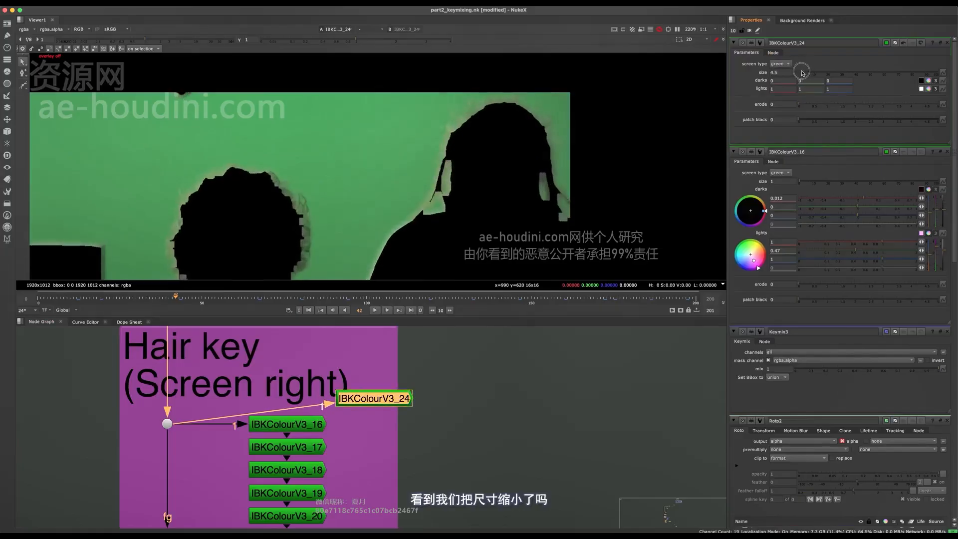
pyautogui.scroll(5, 475, 119)
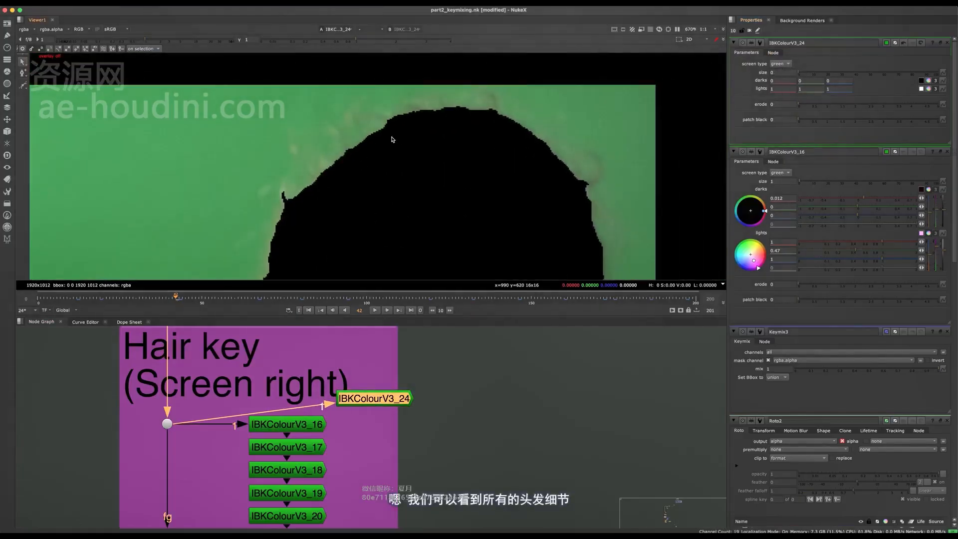
pyautogui.scroll(-4, 458, 124)
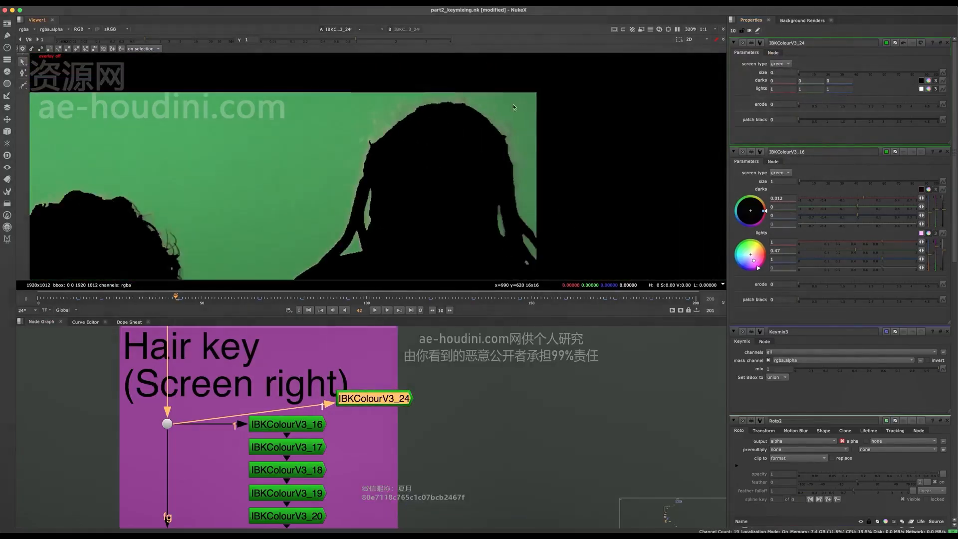
pyautogui.scroll(6, 399, 125)
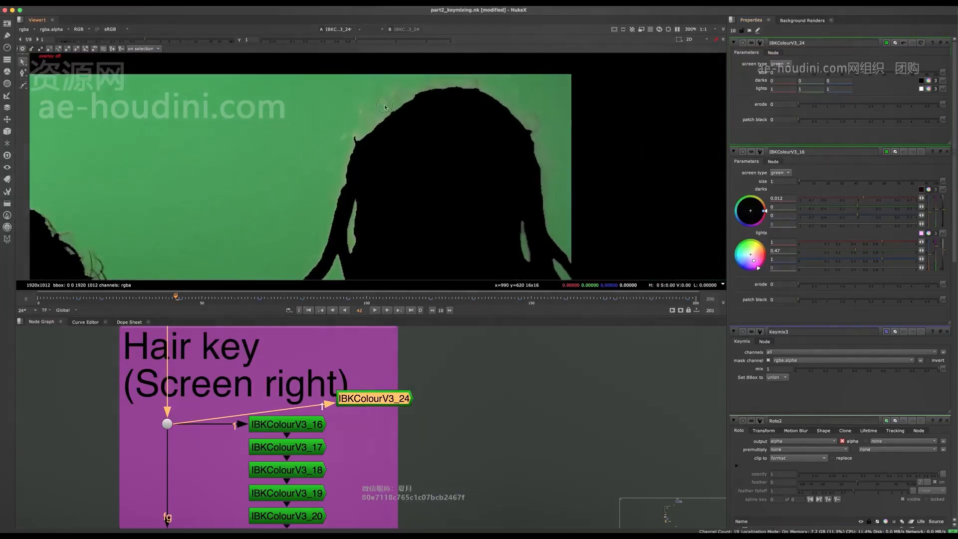
pyautogui.scroll(-2, 399, 125)
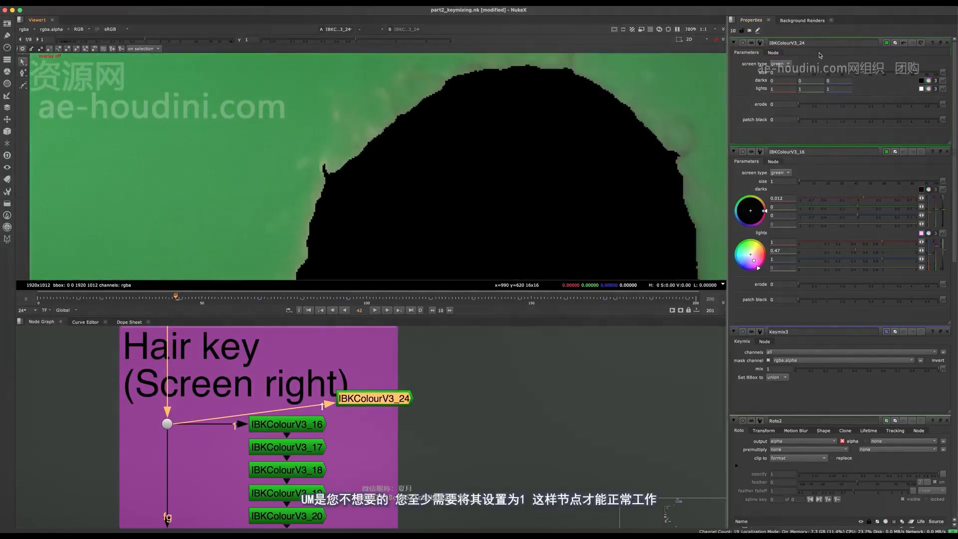
# Set the new IBKColour node's size to 1
pyautogui.click(774, 74)
pyautogui.write('1')
pyautogui.press('Return')
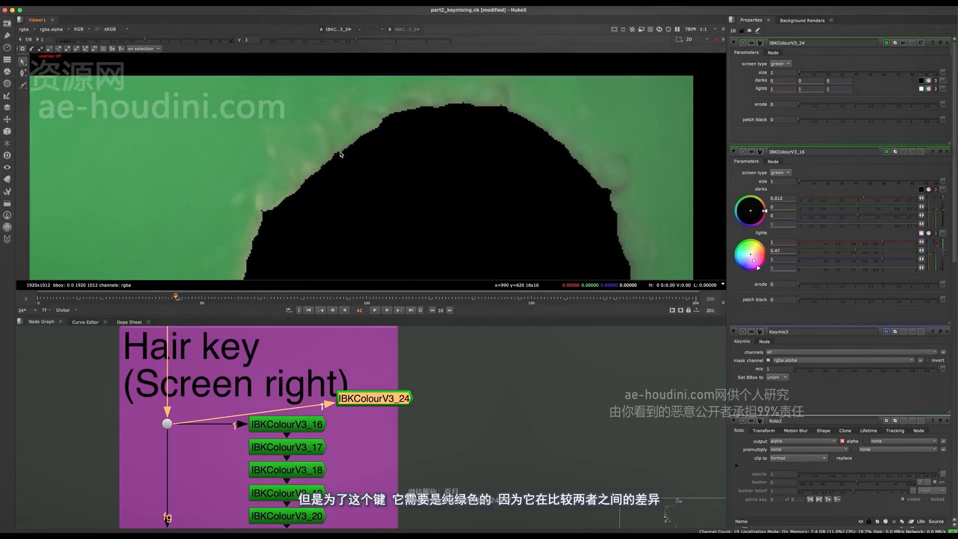
# Examine the hair detail left in the green clean plate around the screen-right head, toggling the new IBKColour node off and on
pyautogui.scroll(-5, 344, 168)
pyautogui.scroll(3, 344, 160)
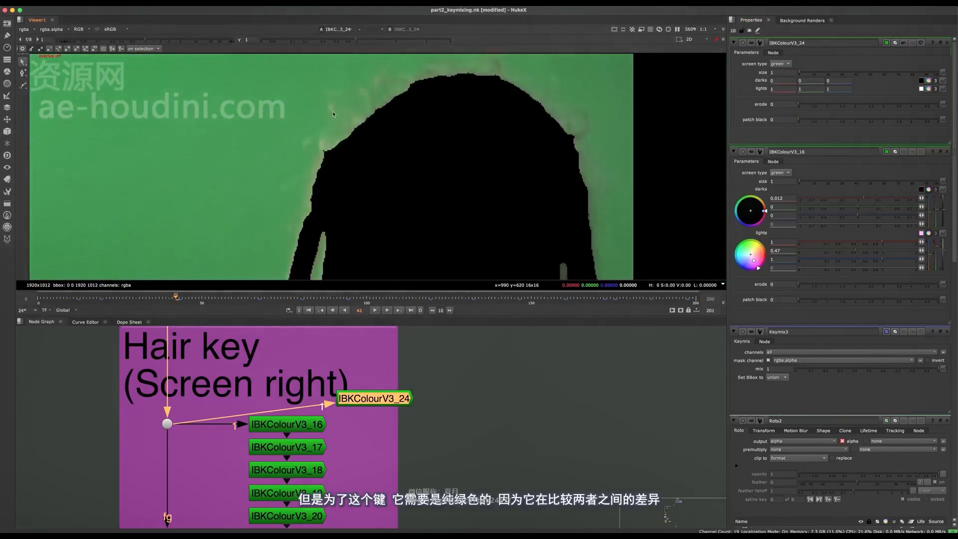
pyautogui.scroll(4, 333, 112)
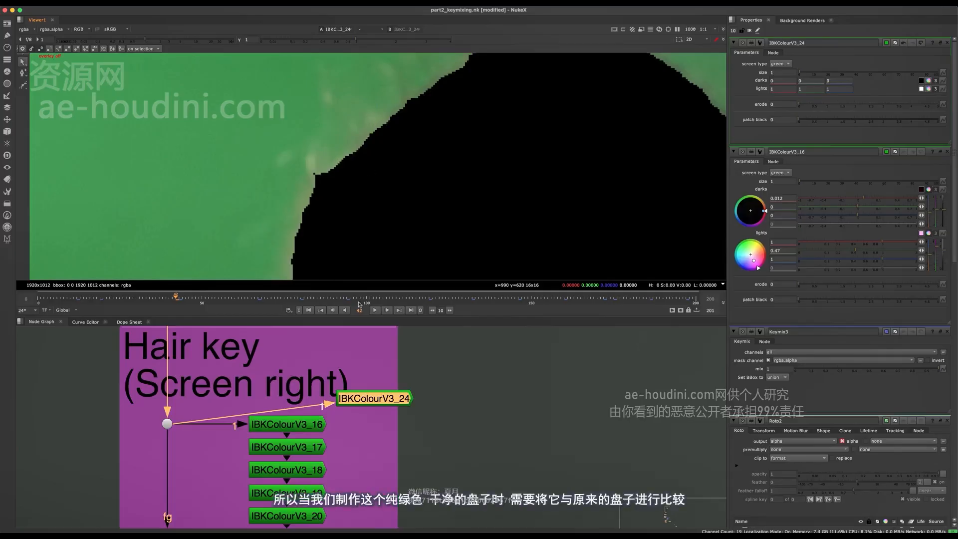
pyautogui.scroll(-5, 443, 108)
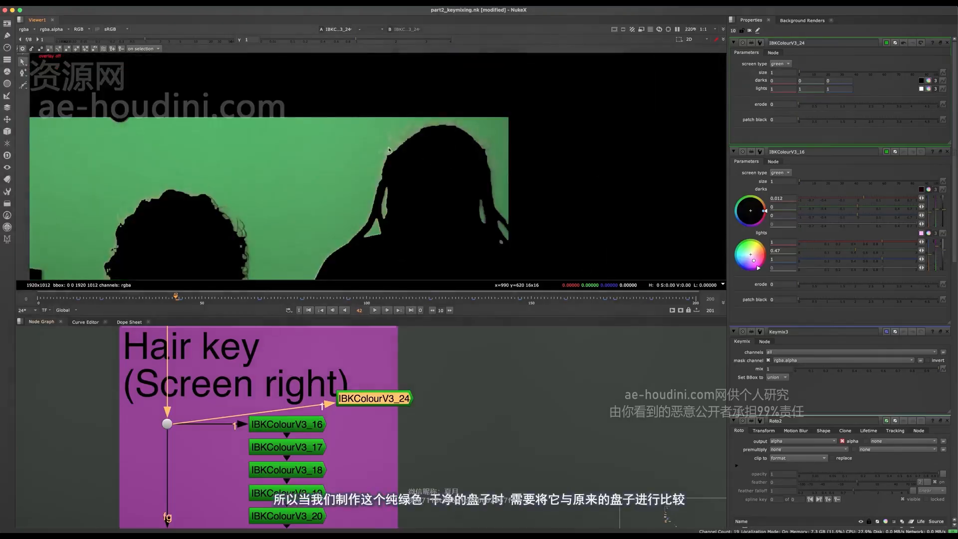
pyautogui.scroll(5, 406, 148)
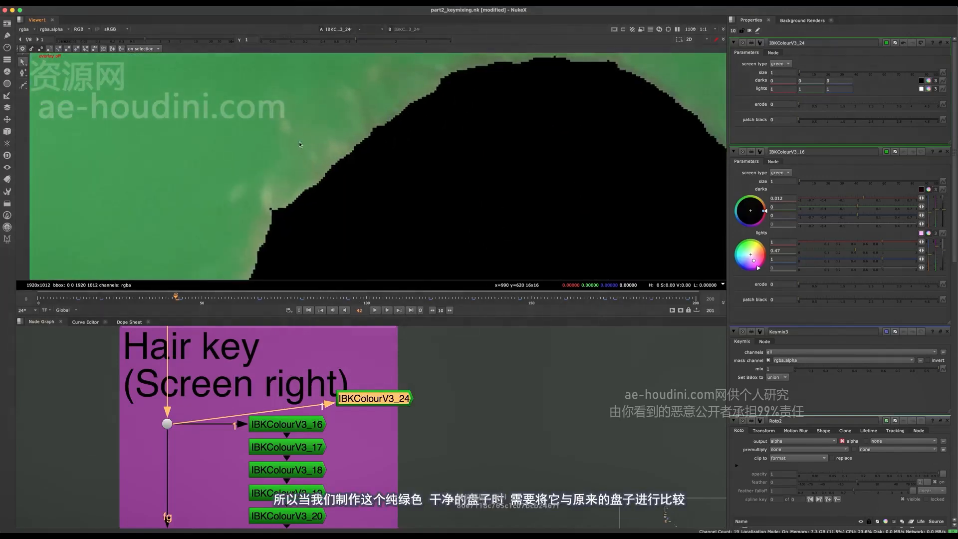
pyautogui.scroll(-3, 303, 163)
pyautogui.press('d')
pyautogui.press('d')
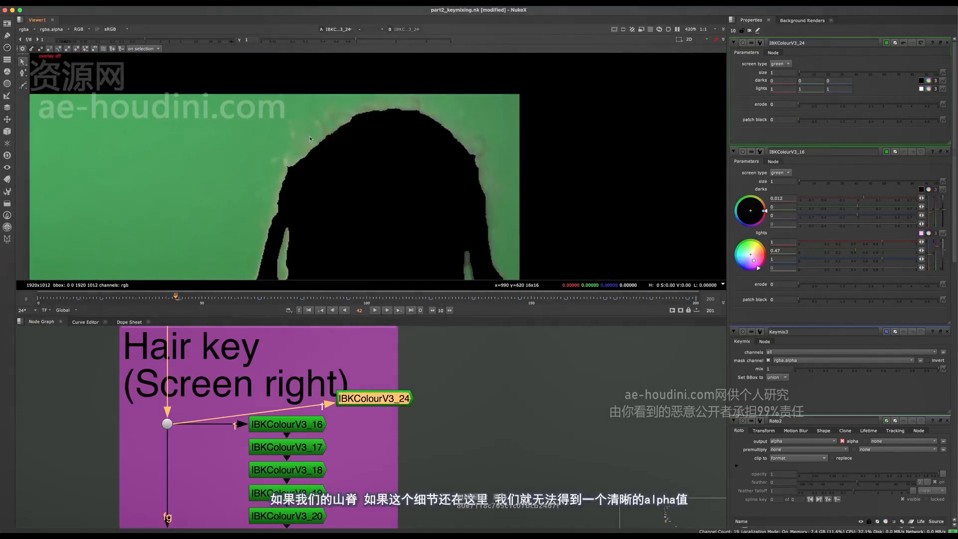
pyautogui.press('d')
pyautogui.press('d')
pyautogui.scroll(2, 303, 163)
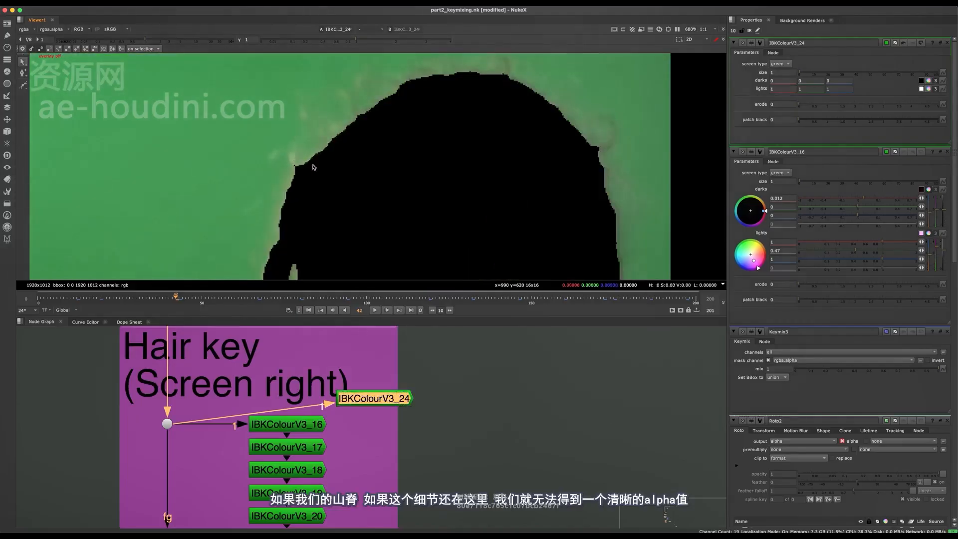
pyautogui.moveTo(336, 147); pyautogui.dragTo(317, 191, button='middle')
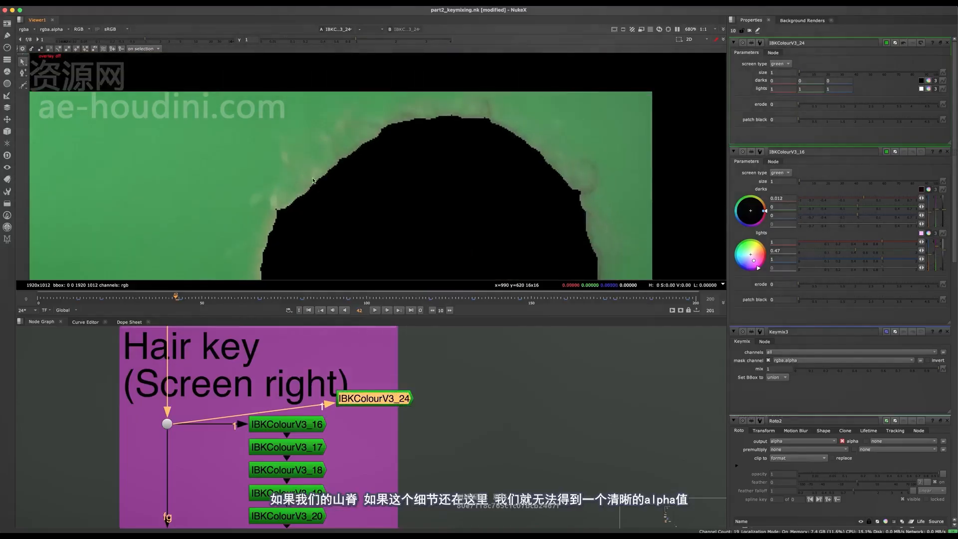
# Split the new IBKColour node's lights into separate channels, lower green to 0.43, and check the matte around both heads
pyautogui.click(929, 89)
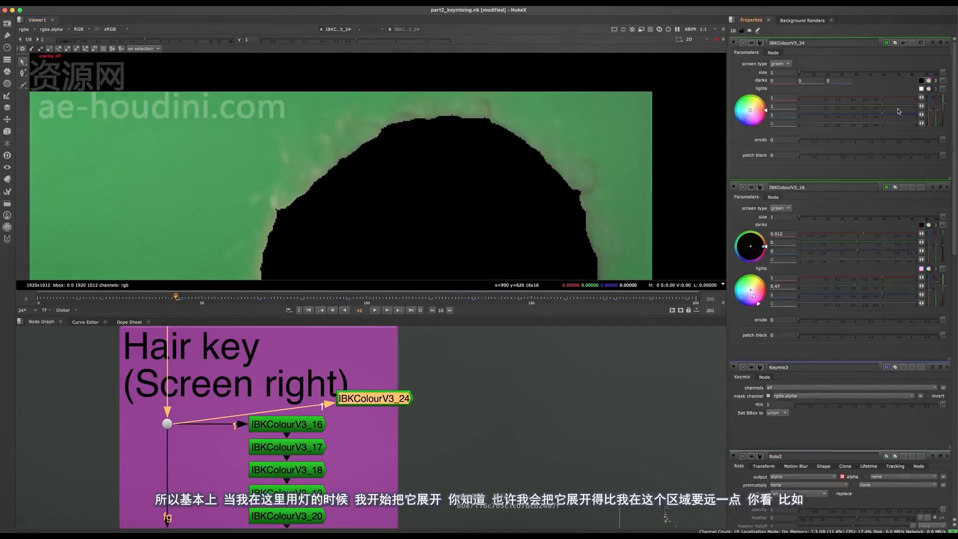
pyautogui.moveTo(880, 109); pyautogui.dragTo(854, 106)
pyautogui.scroll(-8, 356, 187)
pyautogui.scroll(4, 352, 202)
pyautogui.moveTo(384, 125); pyautogui.dragTo(476, 83, button='middle')
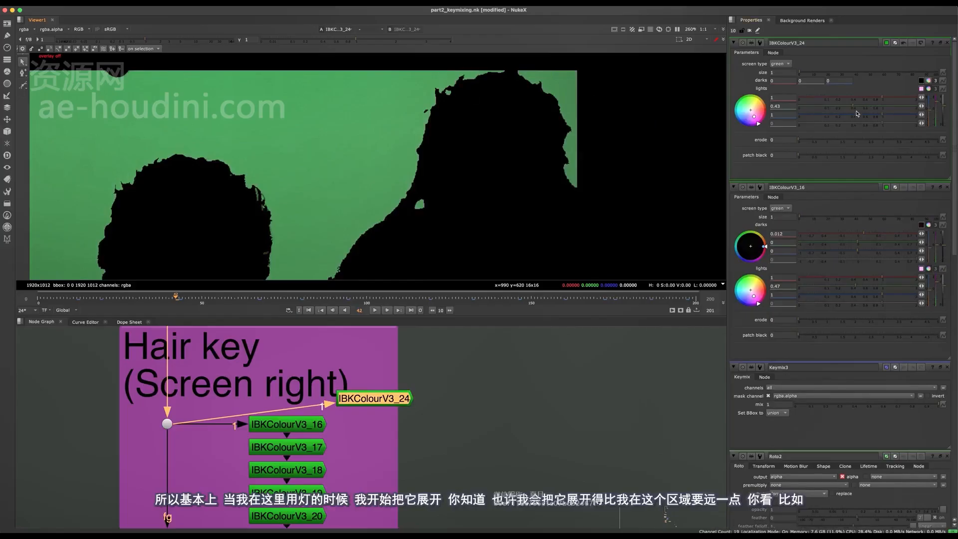
# Push the green lights value down to 0.37 and check how far the black area spreads across the whole frame
pyautogui.moveTo(854, 106); pyautogui.dragTo(849, 105)
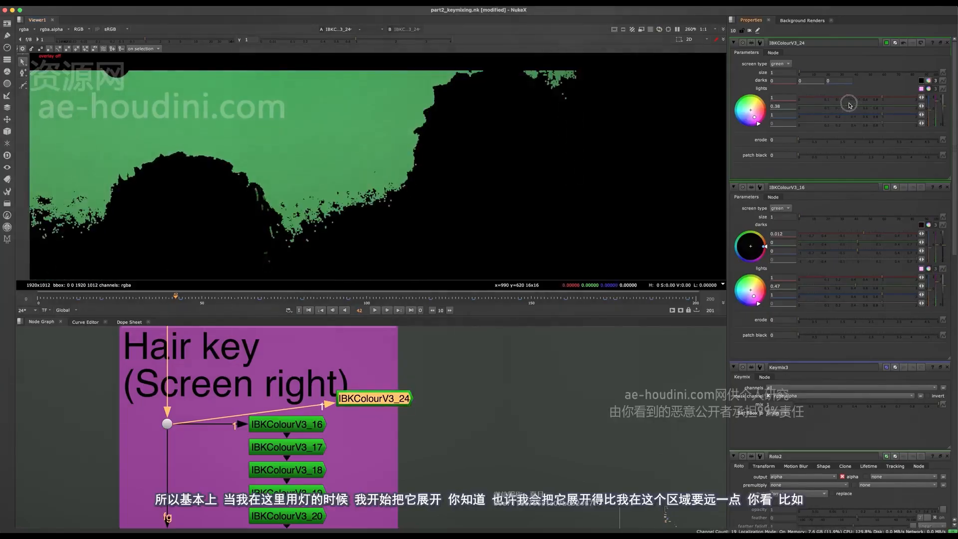
pyautogui.scroll(-4, 372, 139)
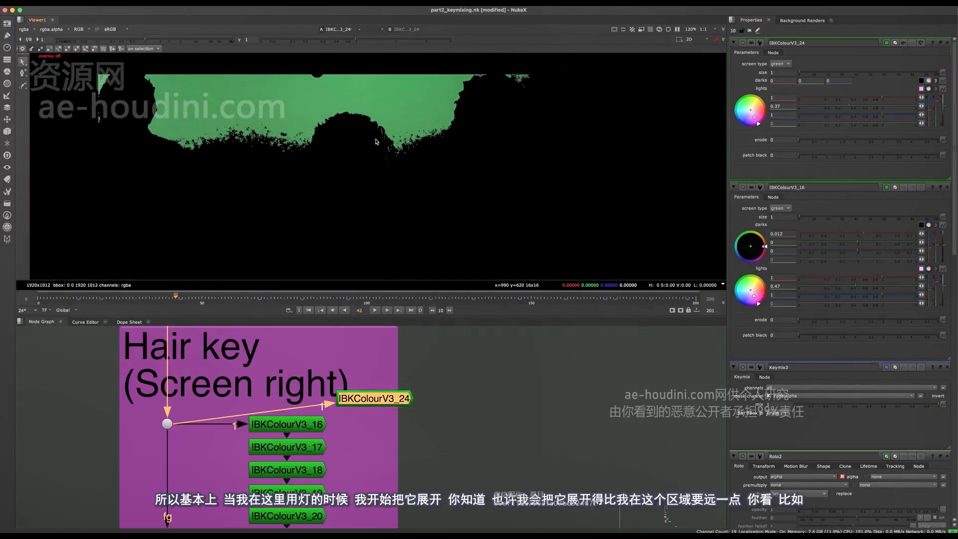
pyautogui.moveTo(858, 106); pyautogui.dragTo(849, 105)
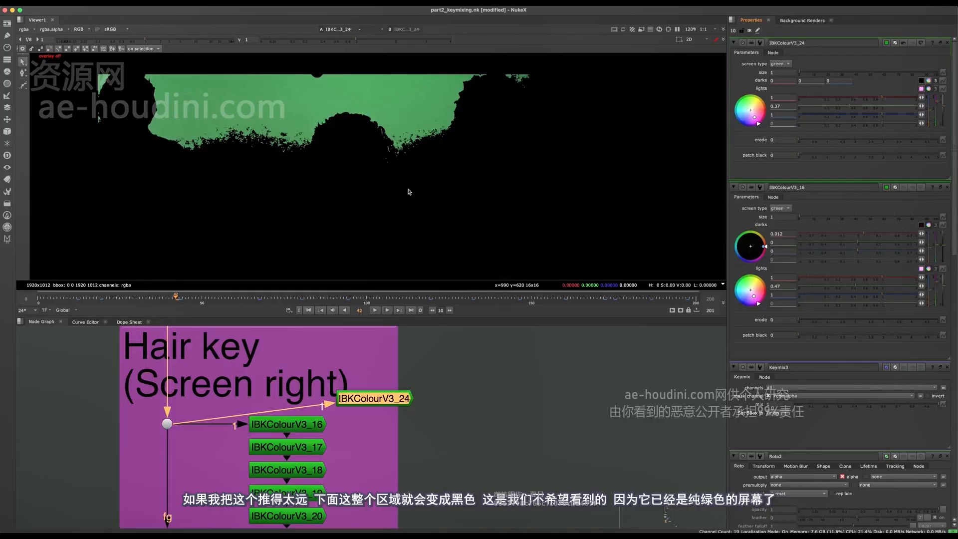
# Raise the green lights value to 0.5 to inspect the gap between the two heads, and lower it again to 0.35
pyautogui.moveTo(849, 106); pyautogui.dragTo(859, 106)
pyautogui.scroll(8, 424, 156)
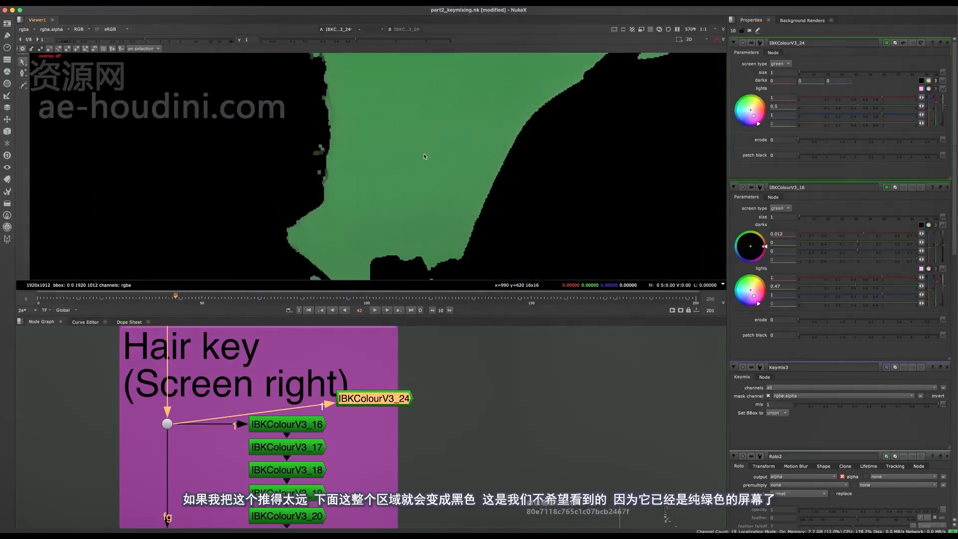
pyautogui.scroll(-7, 425, 156)
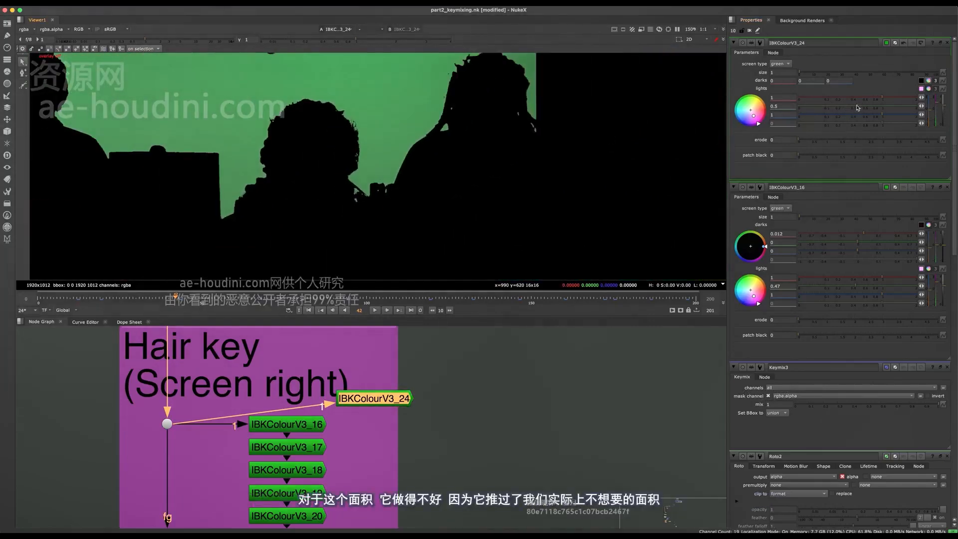
pyautogui.moveTo(858, 106); pyautogui.dragTo(850, 107)
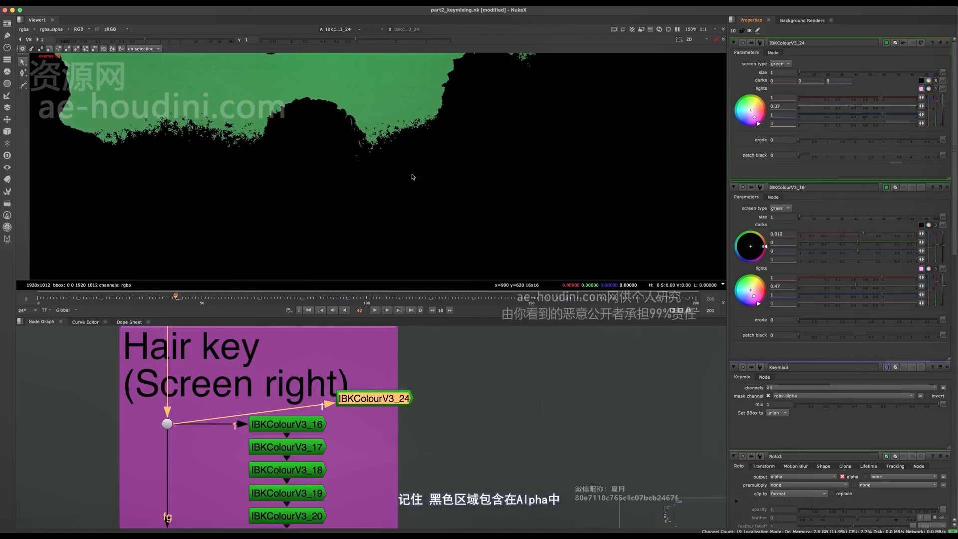
pyautogui.moveTo(855, 106); pyautogui.dragTo(849, 106)
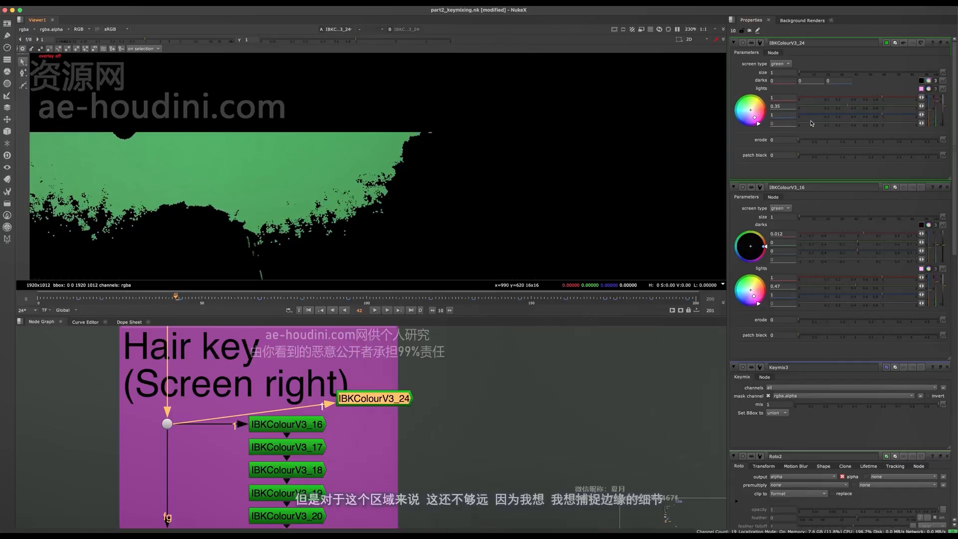
# Set the green lights value to 0.46 for the screen-right hair edge and move the IBKColour node slightly higher in the backdrop
pyautogui.moveTo(853, 108); pyautogui.dragTo(855, 106)
pyautogui.moveTo(443, 166); pyautogui.dragTo(445, 142, button='middle')
pyautogui.scroll(7, 439, 143)
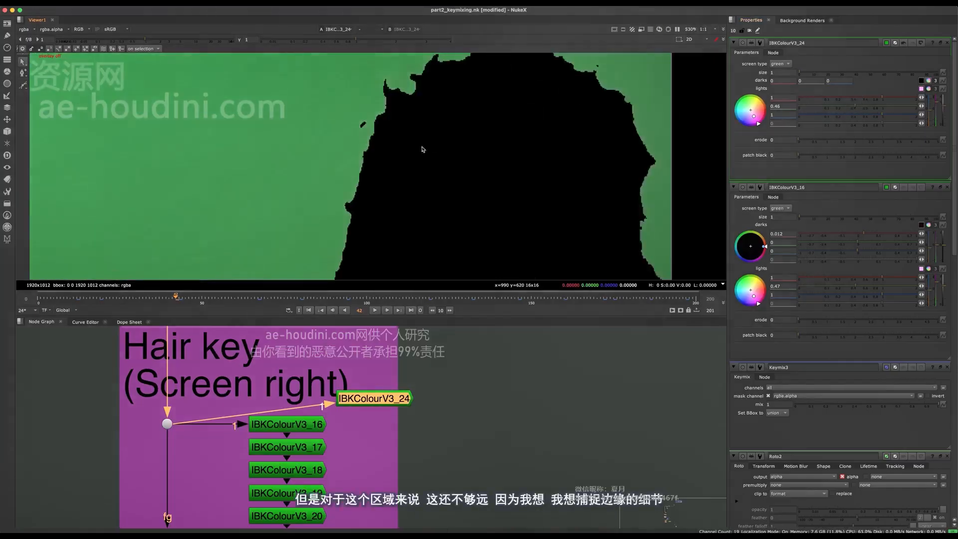
pyautogui.scroll(-1, 421, 146)
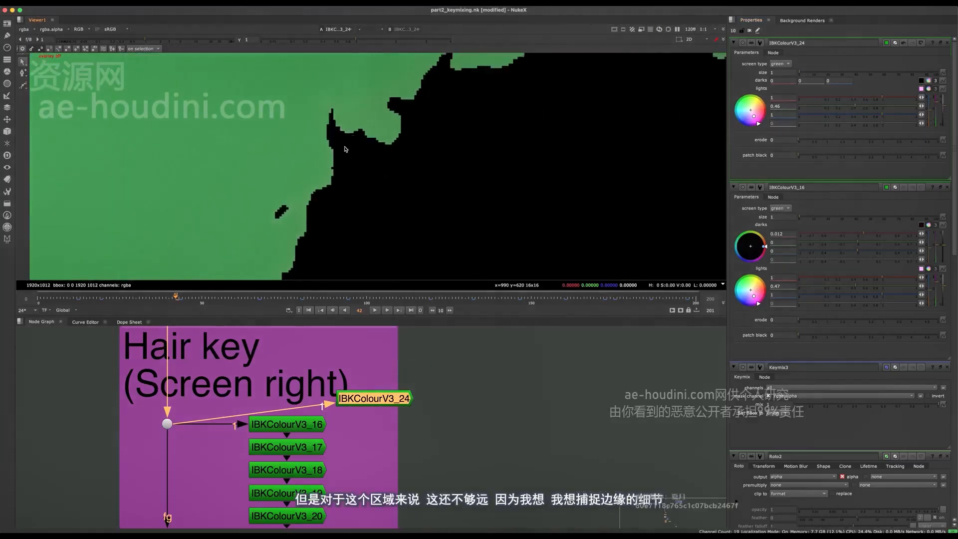
pyautogui.moveTo(348, 143); pyautogui.dragTo(298, 164, button='middle')
pyautogui.scroll(-5, 438, 92)
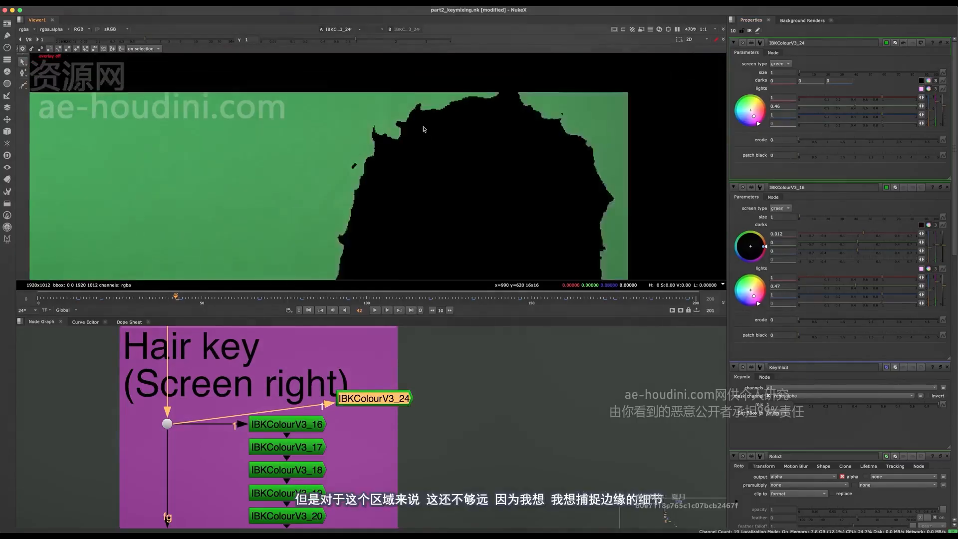
pyautogui.click(371, 398)
pyautogui.moveTo(370, 398); pyautogui.dragTo(358, 385)
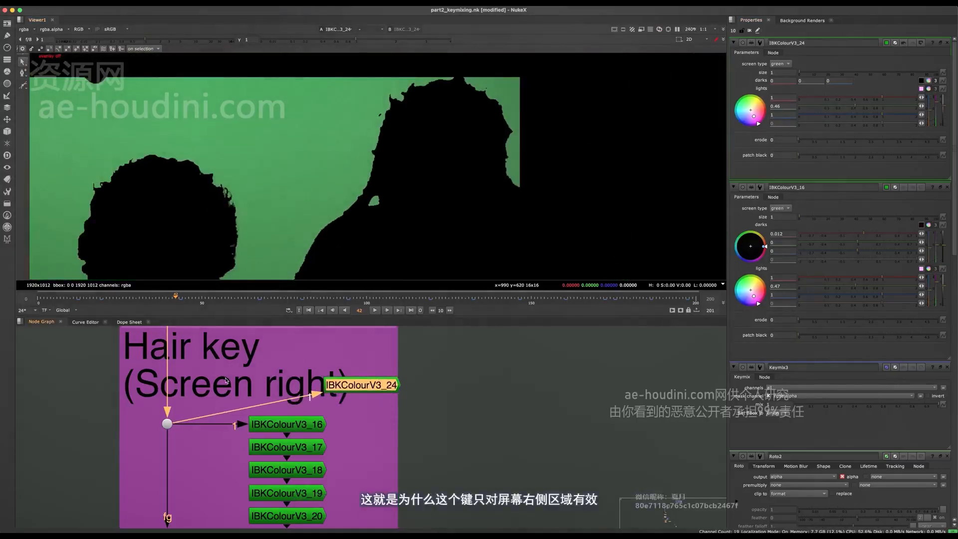
# Lower the green lights value of IBKColourV3_24 to 0.38 and check the matte around the screen-right hair edge
pyautogui.moveTo(880, 106); pyautogui.dragTo(848, 107)
pyautogui.scroll(-5, 399, 195)
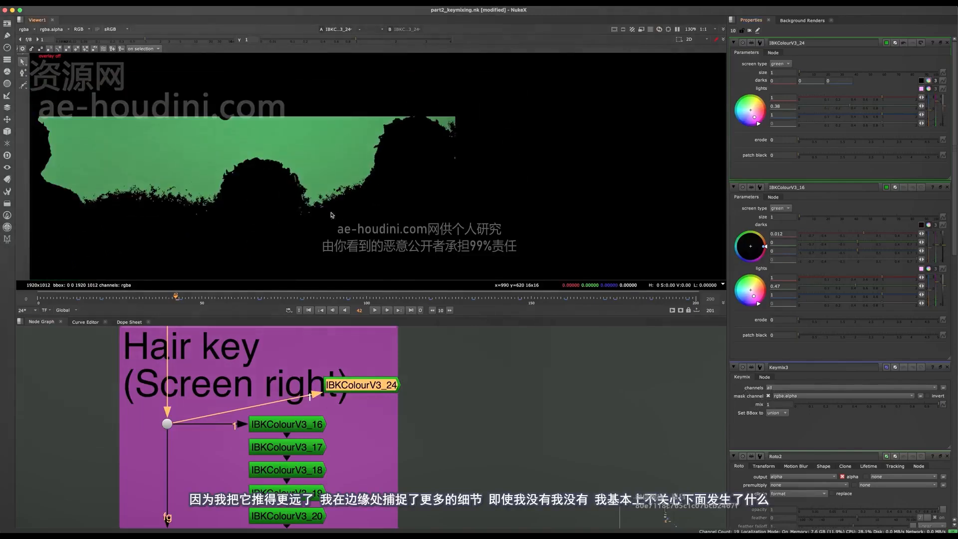
pyautogui.moveTo(302, 200); pyautogui.dragTo(345, 159, button='middle')
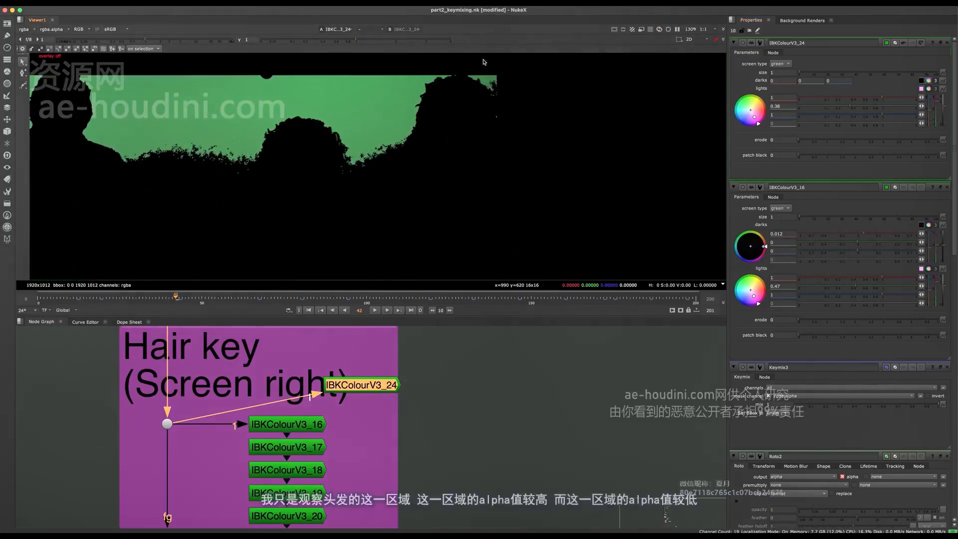
pyautogui.scroll(5, 333, 126)
# View the alpha of IBKGizmoV3_3 and inspect the hair edges of the middle and screen-right heads
pyautogui.moveTo(224, 514); pyautogui.dragTo(282, 389, button='middle')
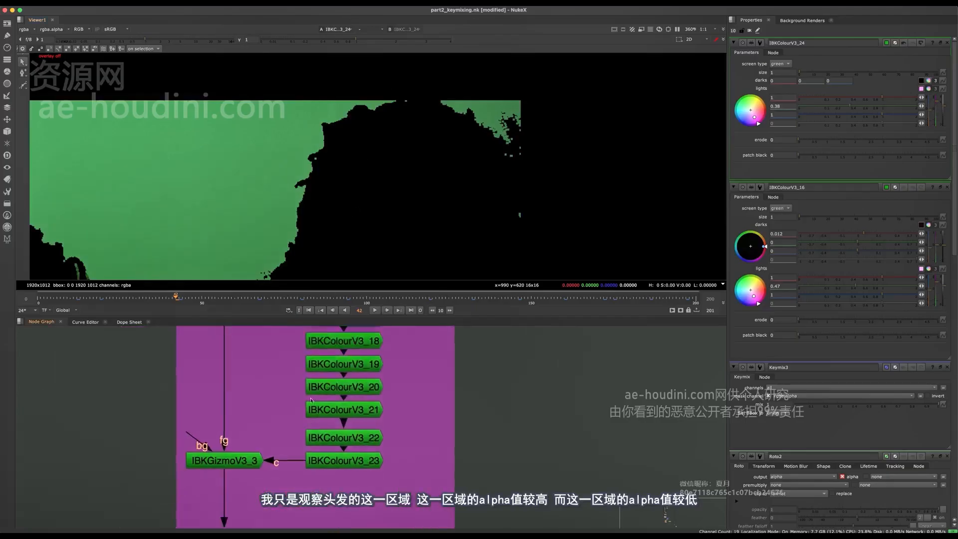
pyautogui.moveTo(280, 486); pyautogui.dragTo(288, 397, button='middle')
pyautogui.keyDown('shift'); pyautogui.keyDown('super'); pyautogui.click(239, 375); pyautogui.keyUp('super'); pyautogui.keyUp('shift')
pyautogui.press('a')
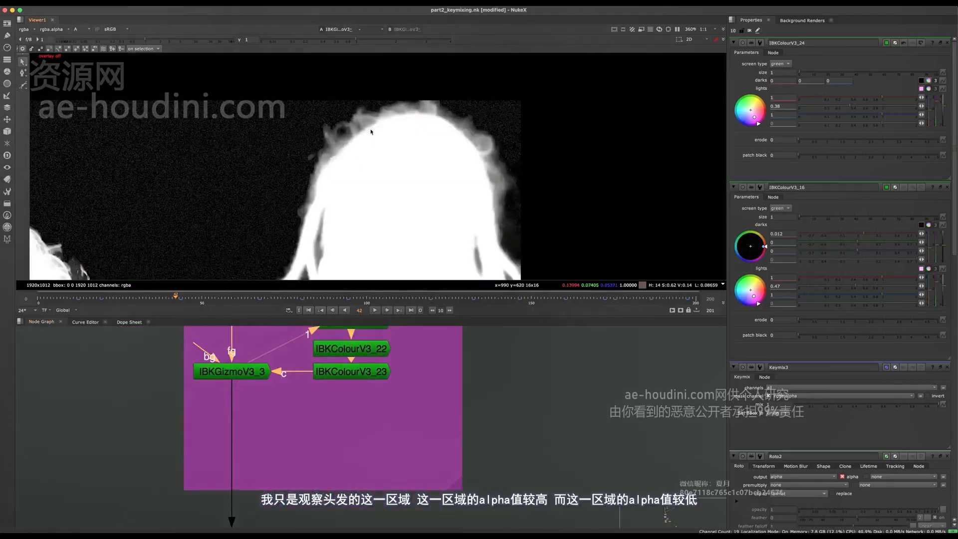
pyautogui.press('f')
pyautogui.scroll(5, 427, 207)
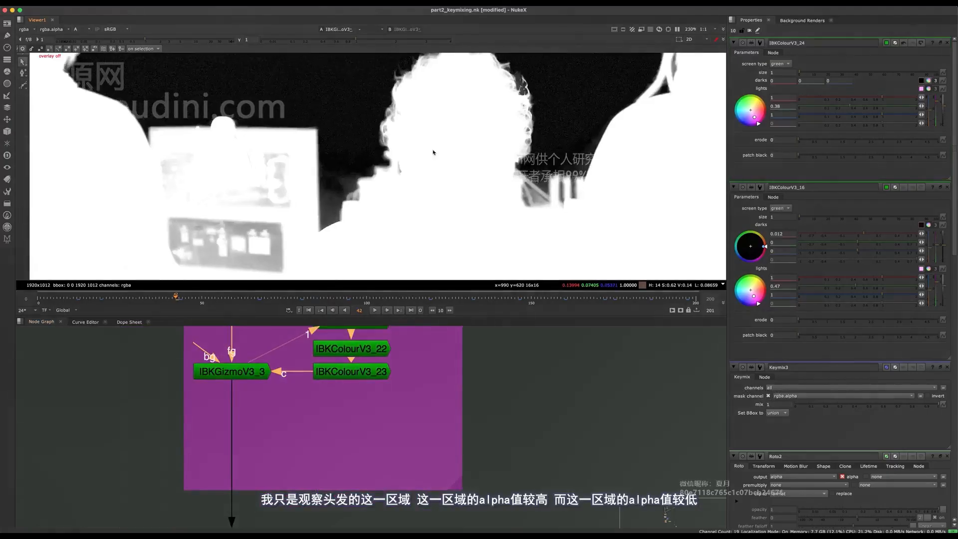
pyautogui.moveTo(416, 136); pyautogui.dragTo(414, 160, button='middle')
pyautogui.moveTo(466, 133); pyautogui.dragTo(348, 188, button='middle')
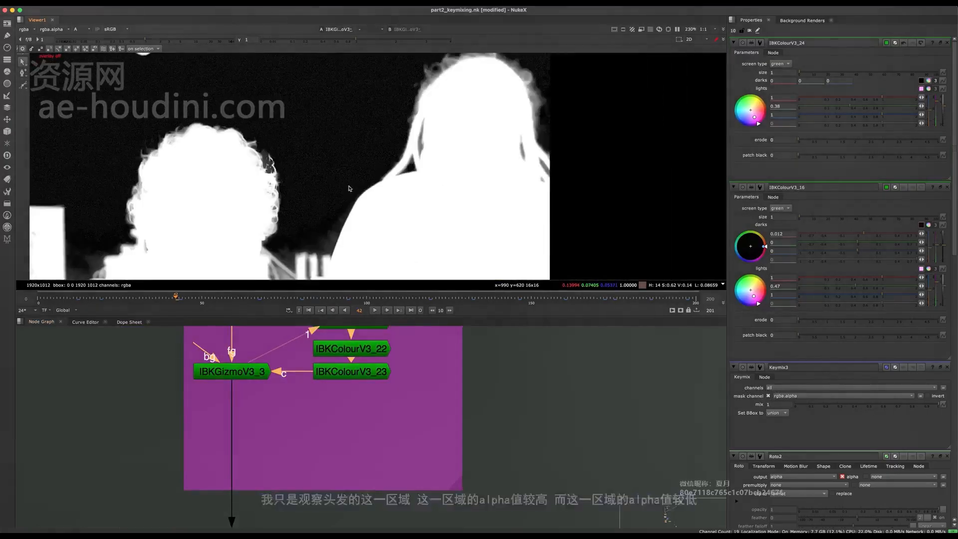
# Open the settings of the Roto5 mask for the screen-right hair key and view the output of Keymix2
pyautogui.moveTo(302, 373); pyautogui.dragTo(320, 457, button='middle')
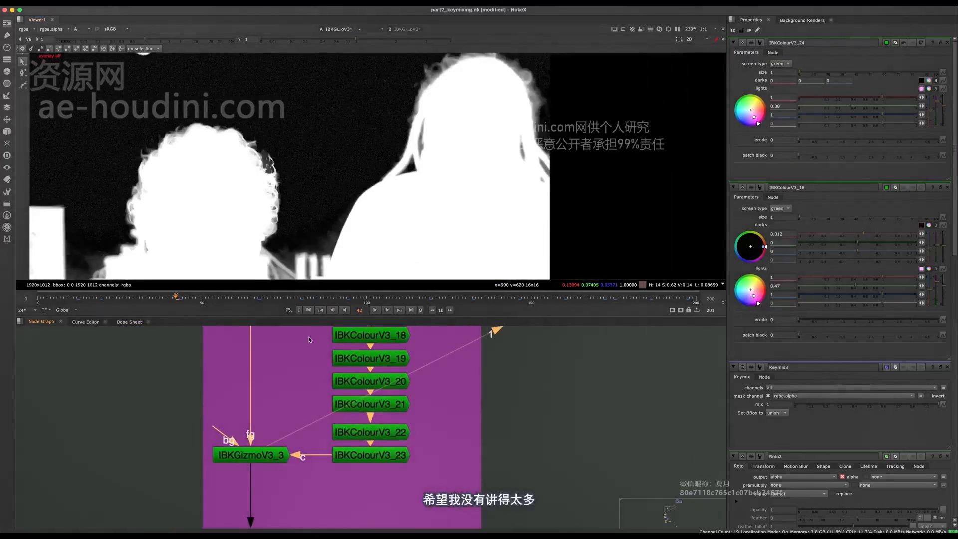
pyautogui.scroll(-3, 307, 349)
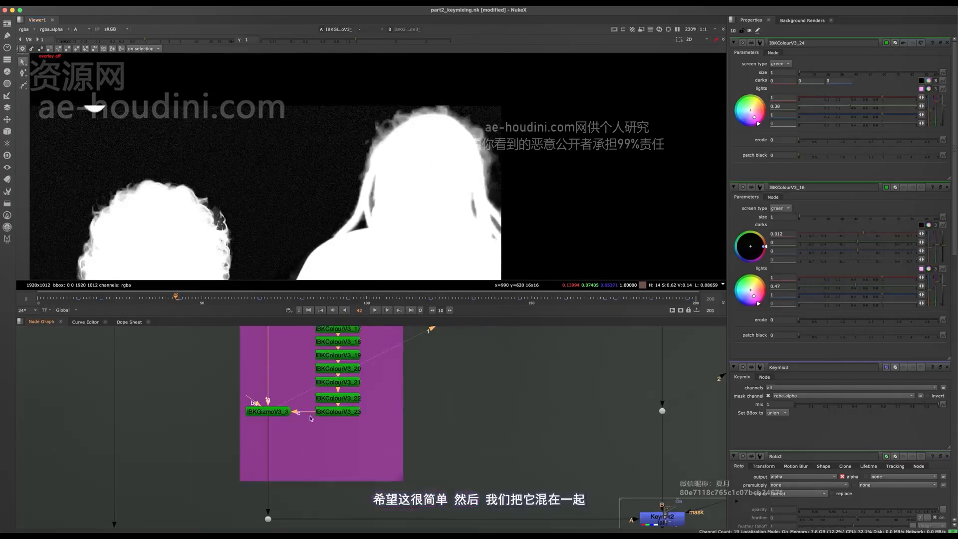
pyautogui.click(270, 411)
pyautogui.moveTo(613, 491); pyautogui.dragTo(438, 399, button='middle')
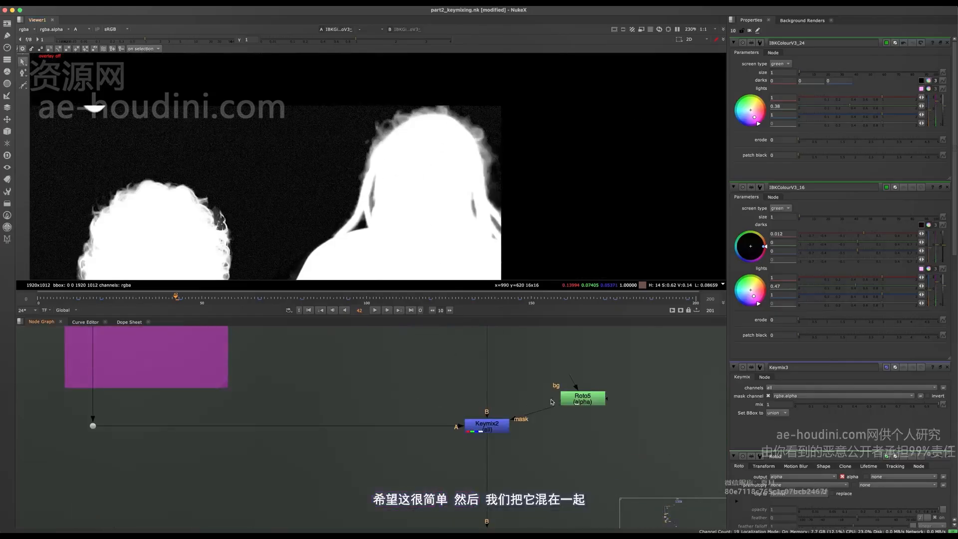
pyautogui.doubleClick(581, 398)
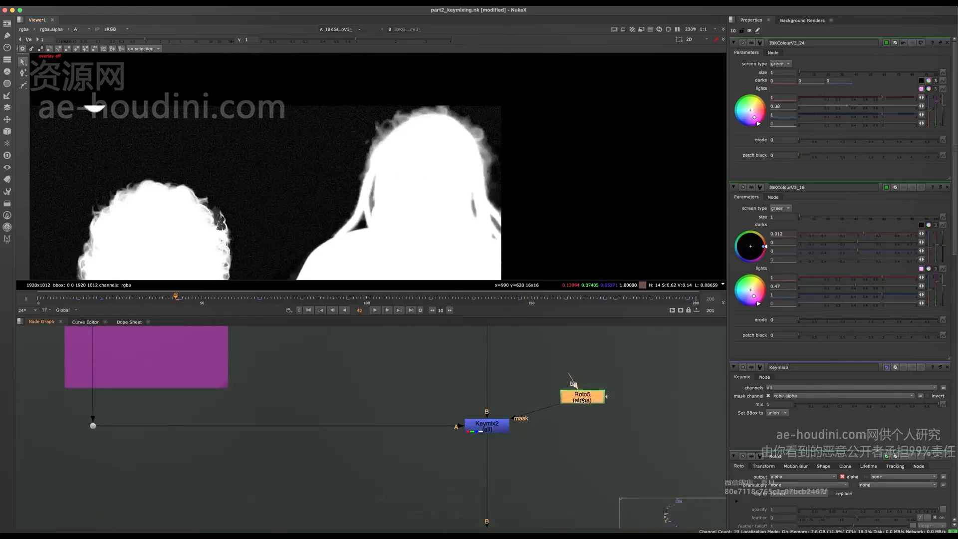
pyautogui.click(502, 405)
pyautogui.press('1')
pyautogui.moveTo(403, 366); pyautogui.dragTo(518, 485)
# Disable and re-enable Keymix2 repeatedly to compare the screen-right hair detail inside the roto shape, and check the whole frame's alpha
pyautogui.press('d')
pyautogui.press('d')
pyautogui.scroll(5, 439, 130)
pyautogui.press('d')
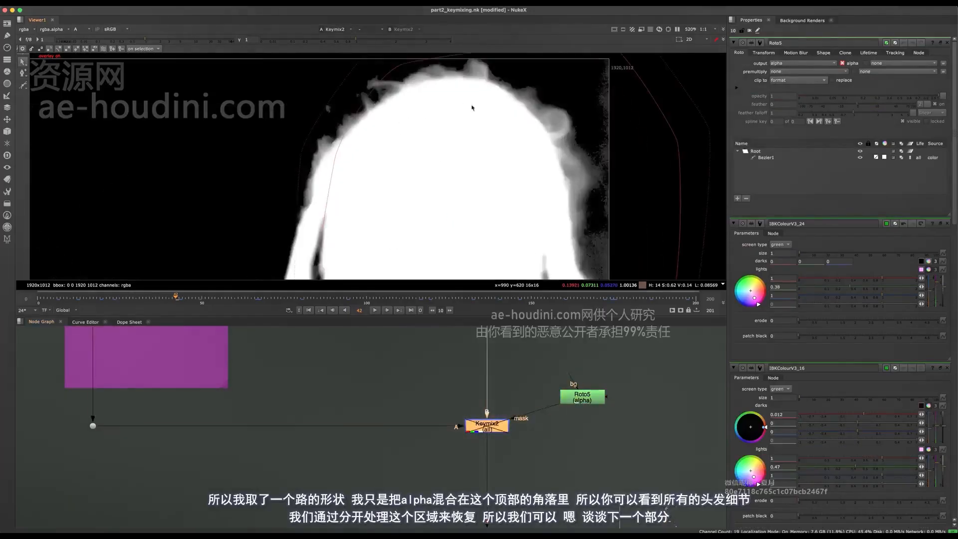
pyautogui.press('d')
pyautogui.moveTo(472, 107); pyautogui.dragTo(415, 131, button='middle')
pyautogui.press('d')
pyautogui.press('d')
pyautogui.press('d')
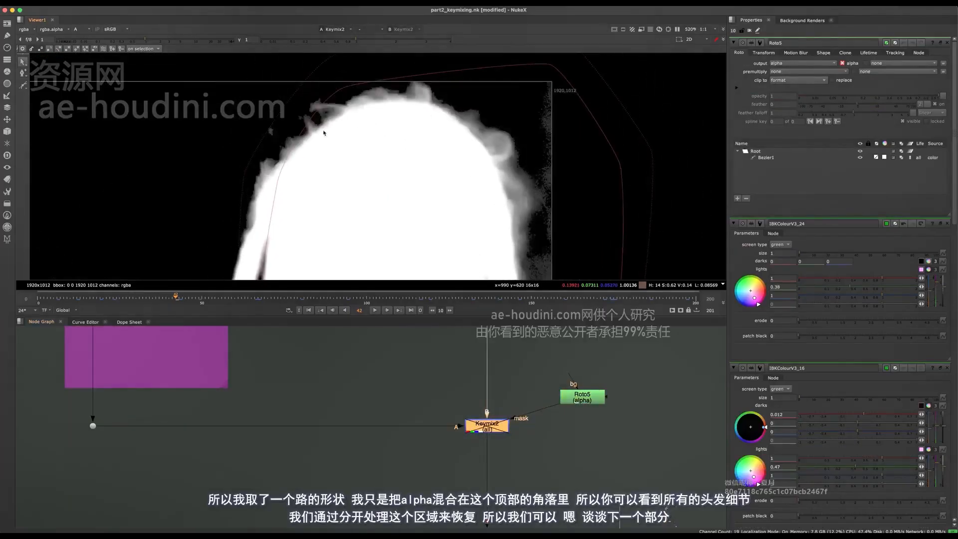
pyautogui.press('d')
pyautogui.press('d')
pyautogui.press('d')
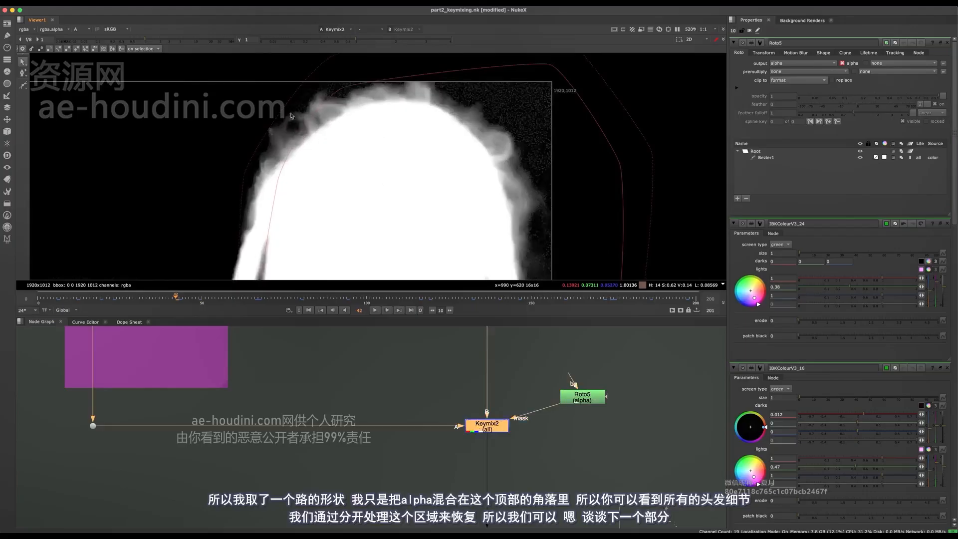
pyautogui.press('f')
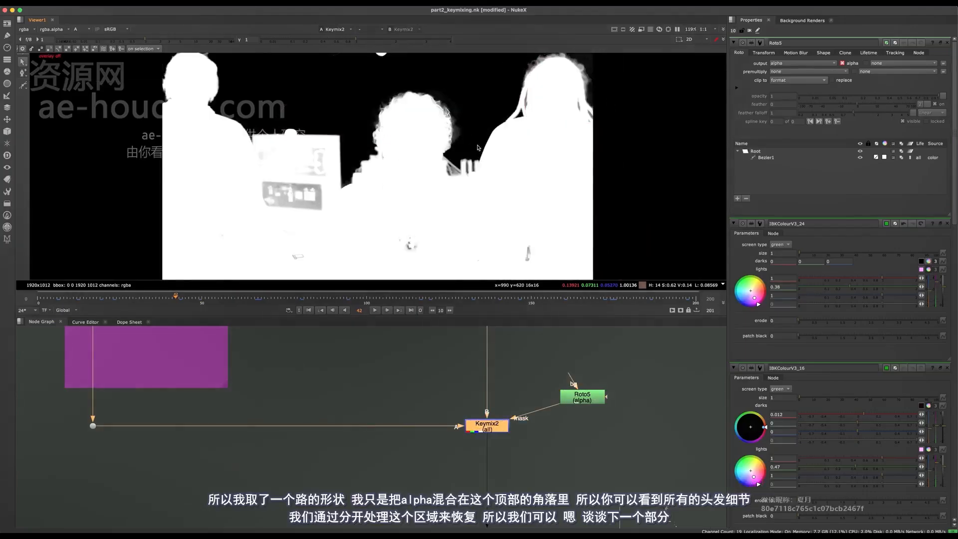
# Maximize the node graph and review the Key section's structure from the base edge key through both hair keys
pyautogui.scroll(-6, 415, 423)
pyautogui.press('space')
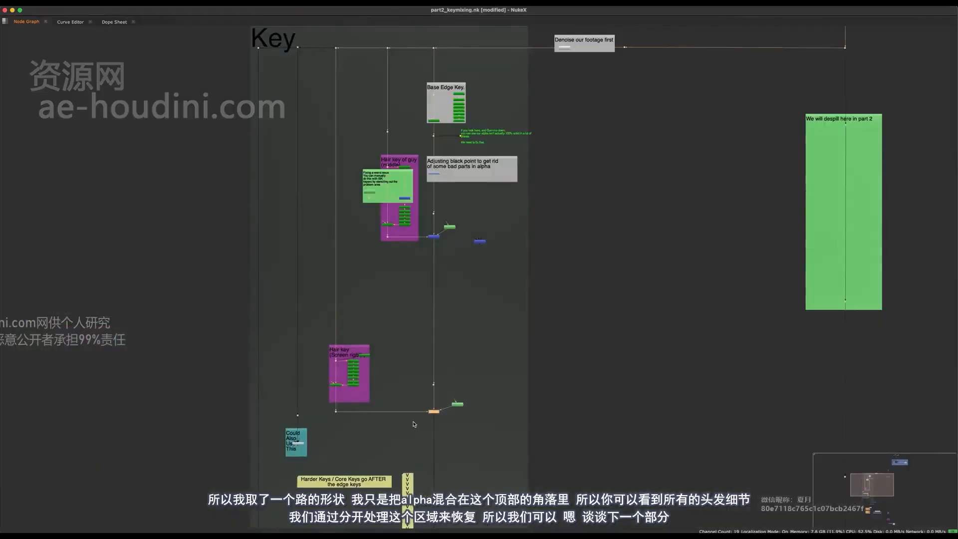
pyautogui.scroll(2, 415, 424)
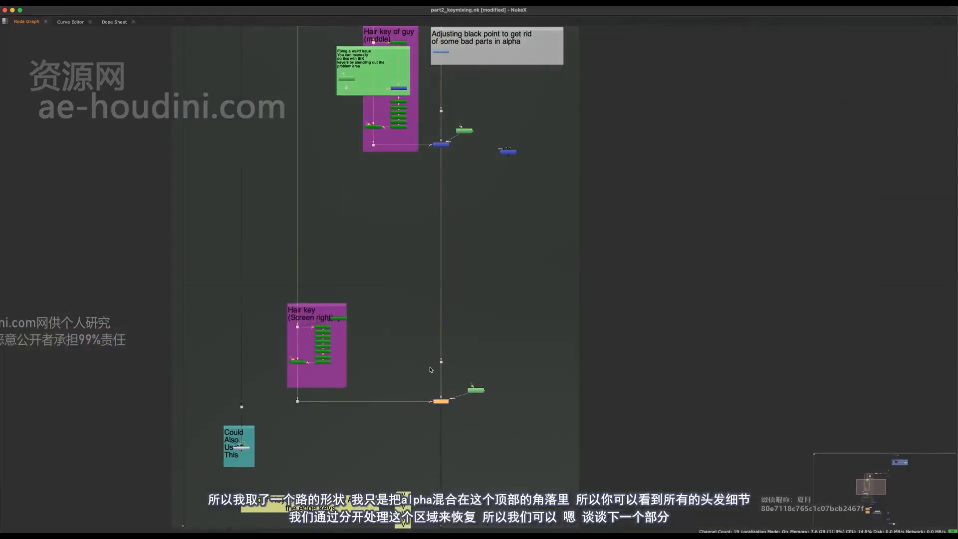
pyautogui.moveTo(432, 382)
pyautogui.mouseDown(button='middle')
pyautogui.moveTo(453, 292)
pyautogui.moveTo(458, 322)
pyautogui.mouseUp(button='middle')
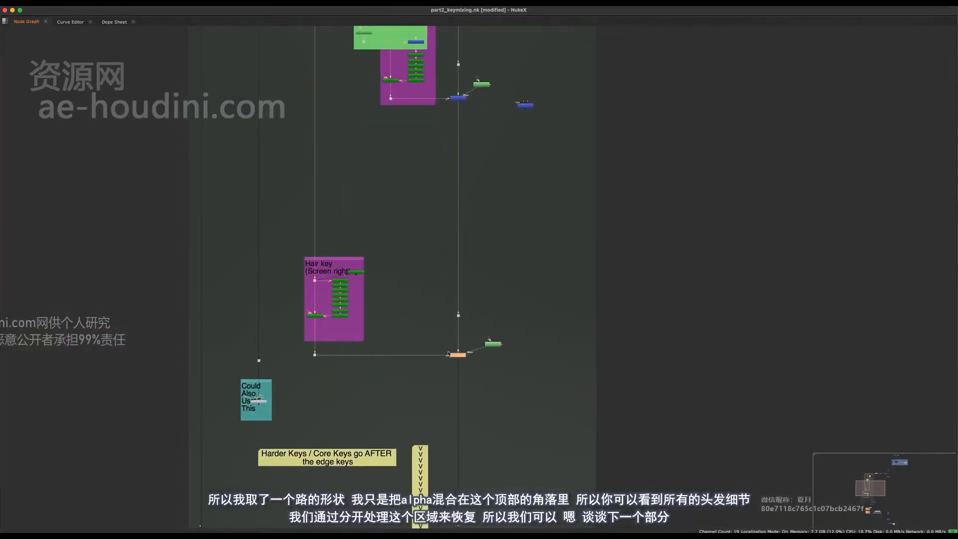
pyautogui.moveTo(445, 361); pyautogui.dragTo(459, 178, button='middle')
pyautogui.moveTo(409, 394); pyautogui.dragTo(413, 254, button='middle')
pyautogui.moveTo(485, 120); pyautogui.dragTo(429, 333, button='middle')
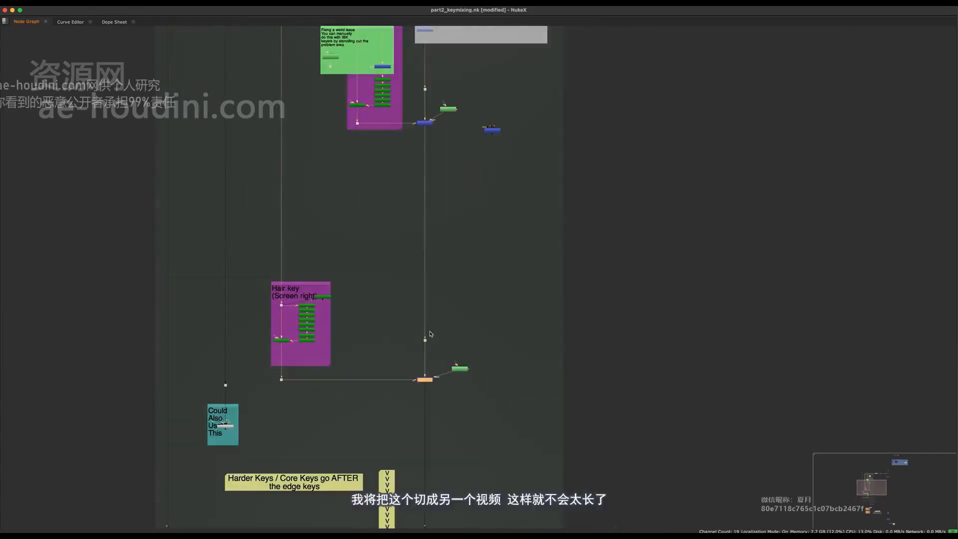
pyautogui.moveTo(432, 237); pyautogui.dragTo(460, 321, button='middle')
pyautogui.moveTo(453, 270)
pyautogui.mouseDown(button='middle')
pyautogui.moveTo(455, 257)
pyautogui.moveTo(444, 255)
pyautogui.mouseUp(button='middle')
pyautogui.scroll(-3, 448, 274)
pyautogui.scroll(-3, 443, 262)
pyautogui.scroll(3, 439, 208)
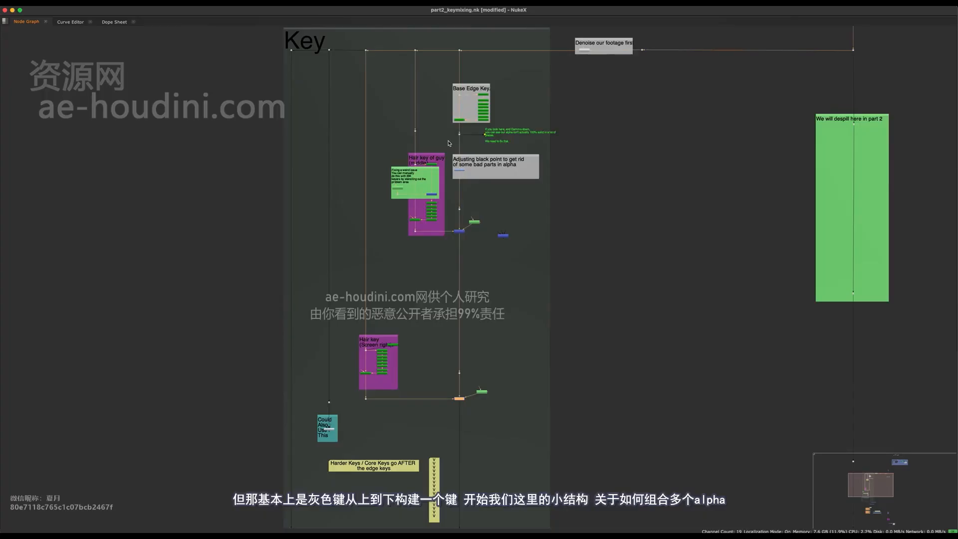
pyautogui.scroll(-2, 494, 200)
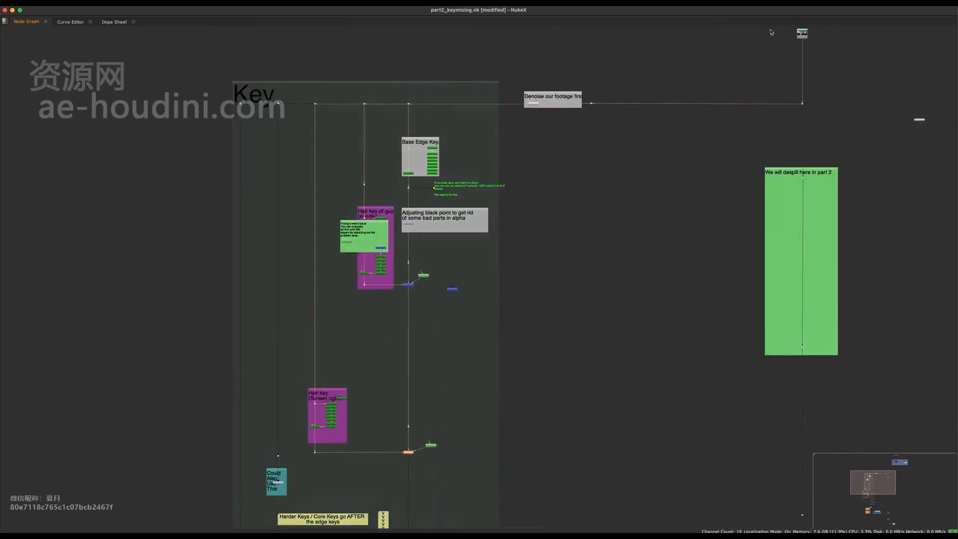